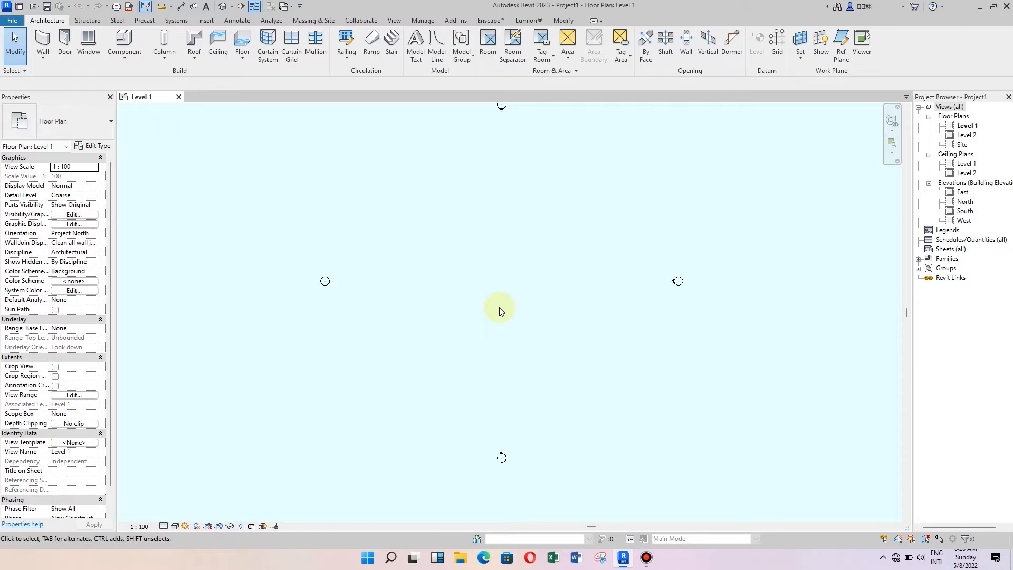
- Draw a horizontal reference plane across the Level 1 floor plan, between the east-west markers and the south elevation marker
scroll(500, 311, "down", 2)
scroll(500, 310, "down", 1)
scroll(502, 297, "up", 1)
scroll(473, 309, "down", 1)
left_click(841, 43)
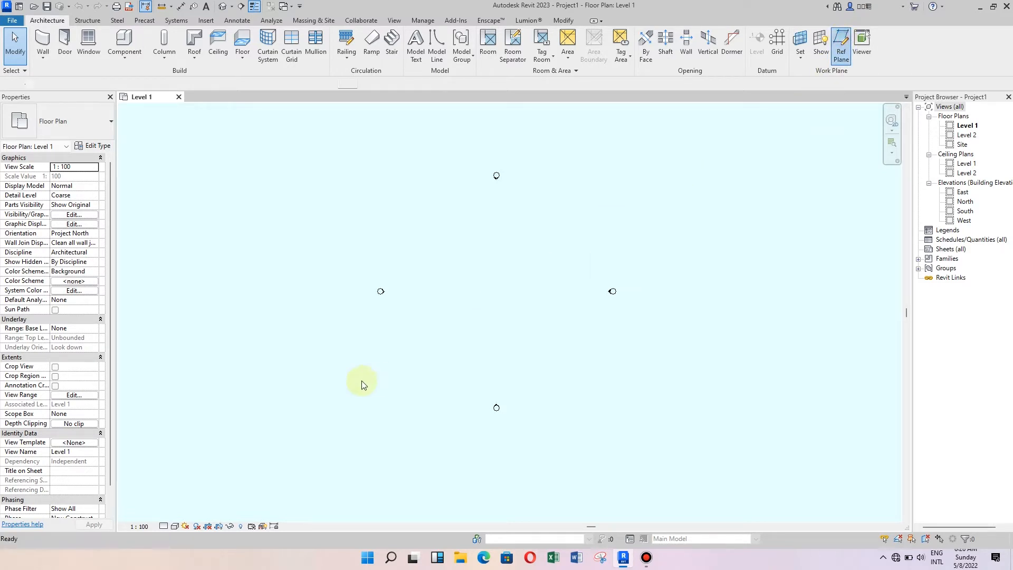
scroll(524, 362, "up", 1)
left_click(253, 347)
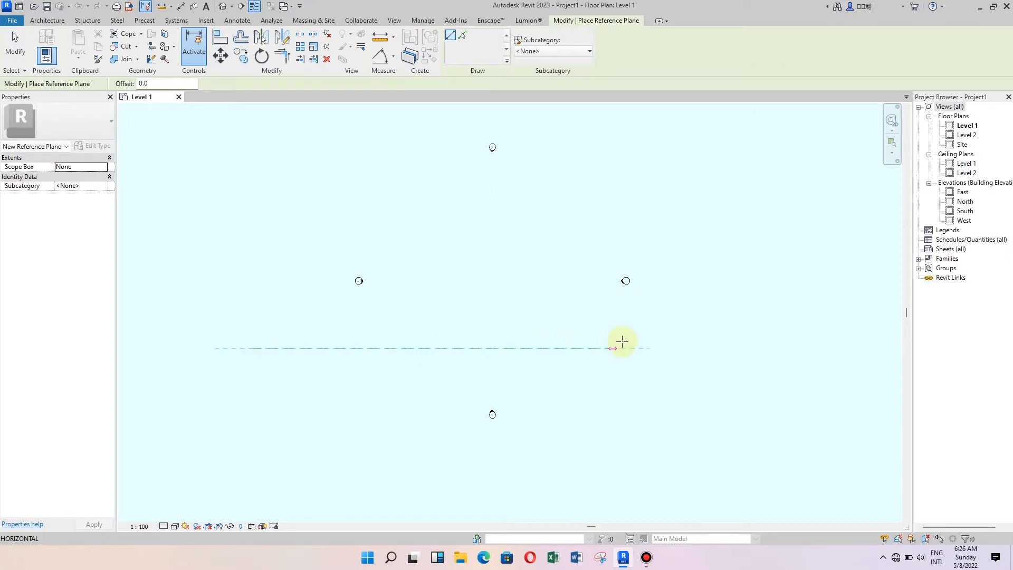
left_click(685, 347)
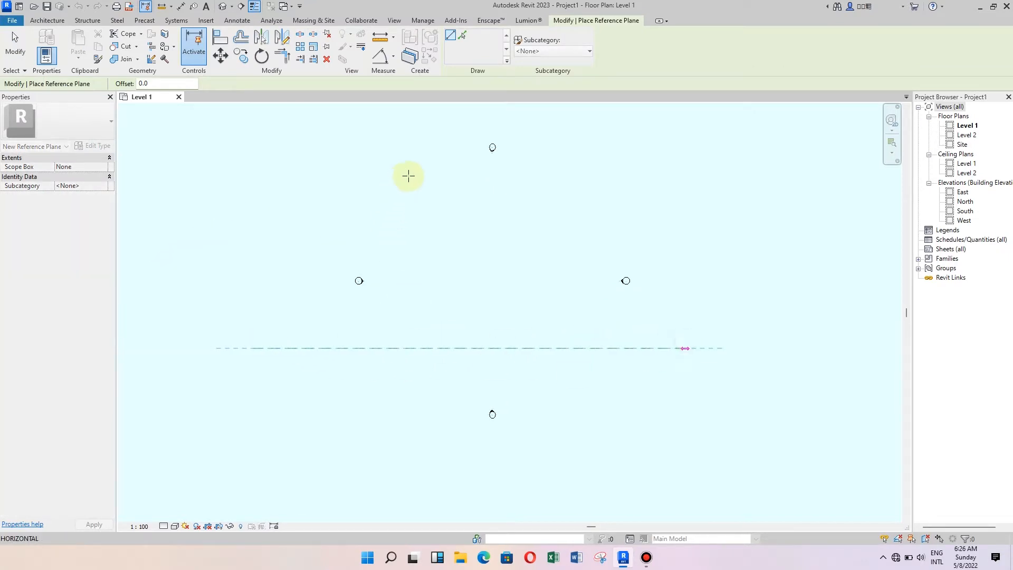
- Draw a vertical reference plane crossing the horizontal one, slightly west of the north and south elevation markers
left_click(435, 130)
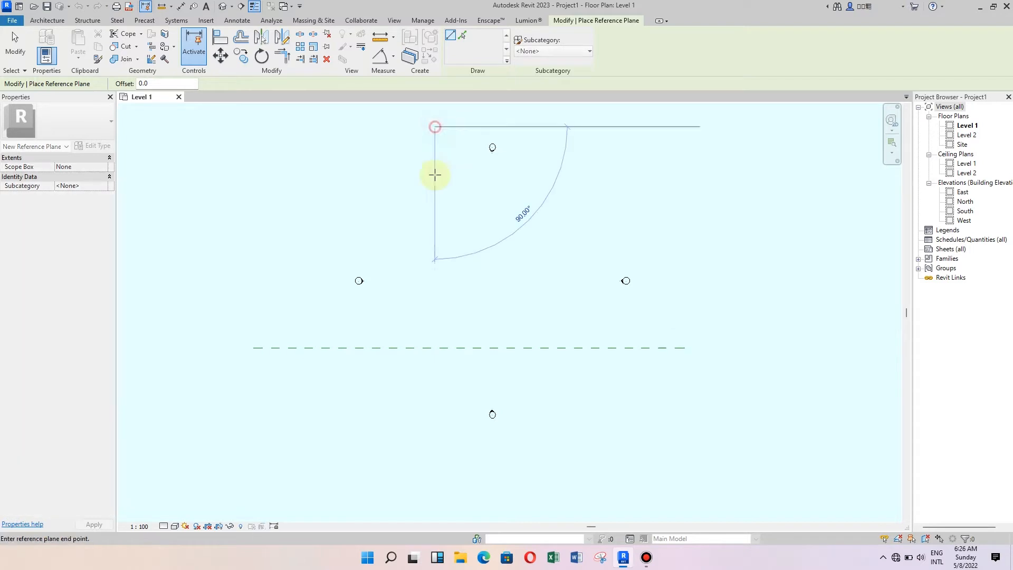
left_click(441, 454)
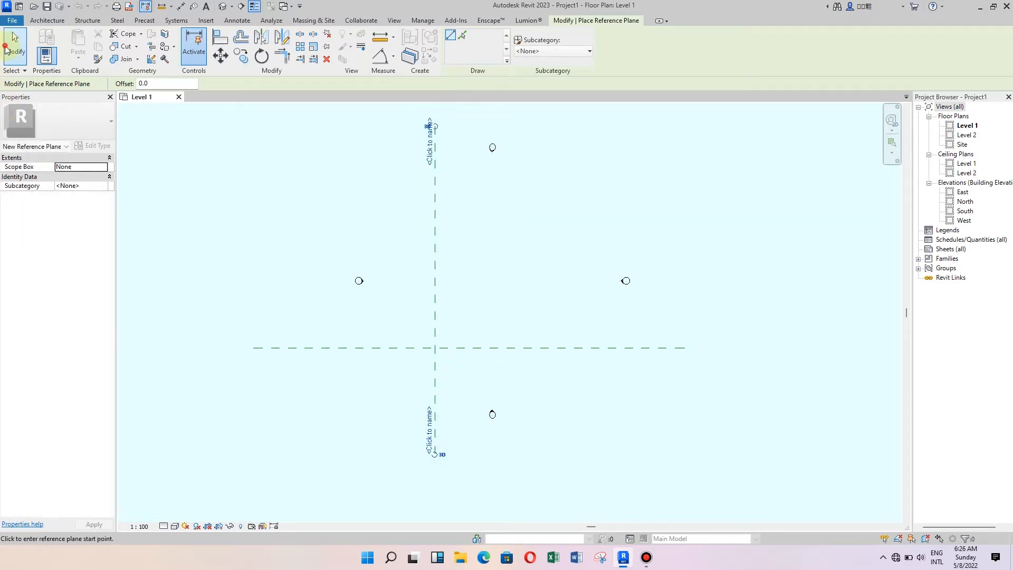
left_click(15, 45)
scroll(324, 241, "down", 1)
left_click(431, 307)
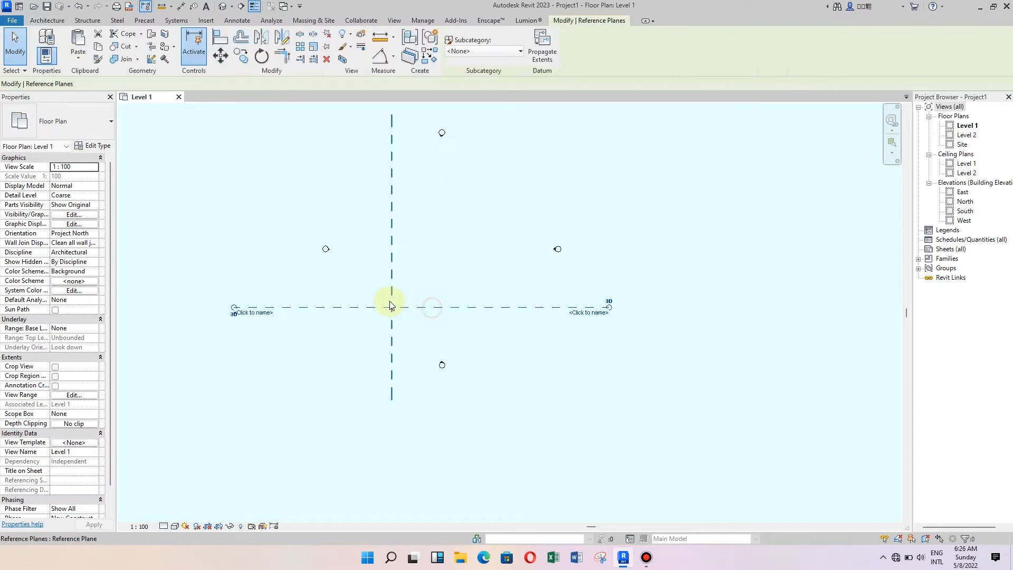
left_click(240, 38)
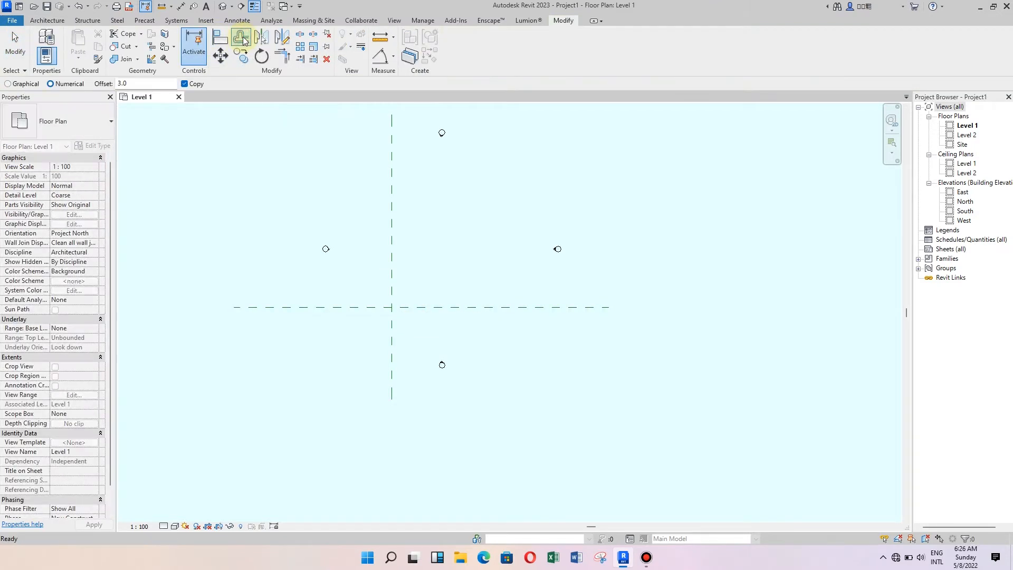
left_click_drag(143, 83, 105, 84)
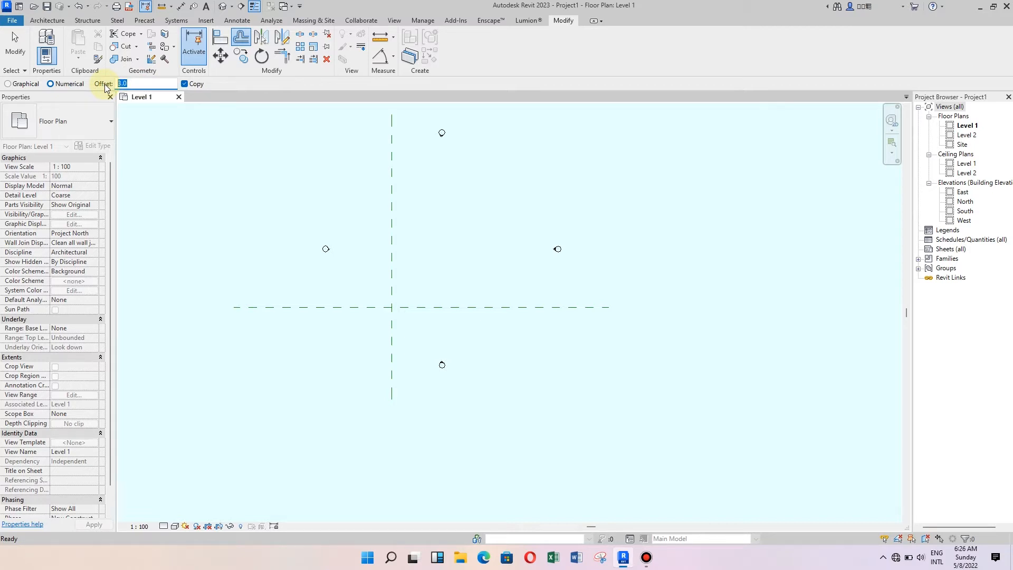
type("16000")
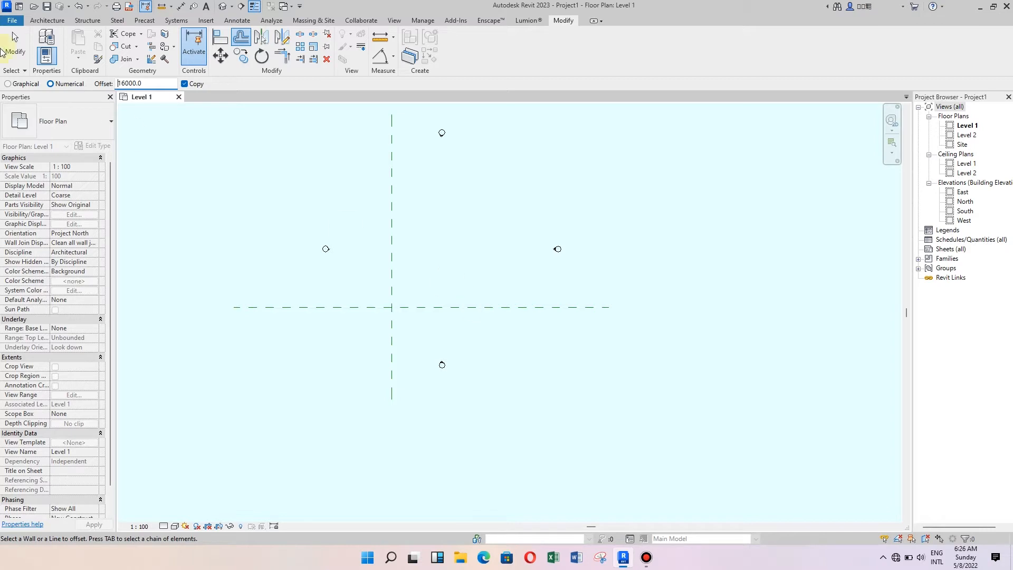
left_click(15, 48)
- Copy the horizontal reference plane straight down by 16000
scroll(527, 335, "up", 1)
left_click(500, 300)
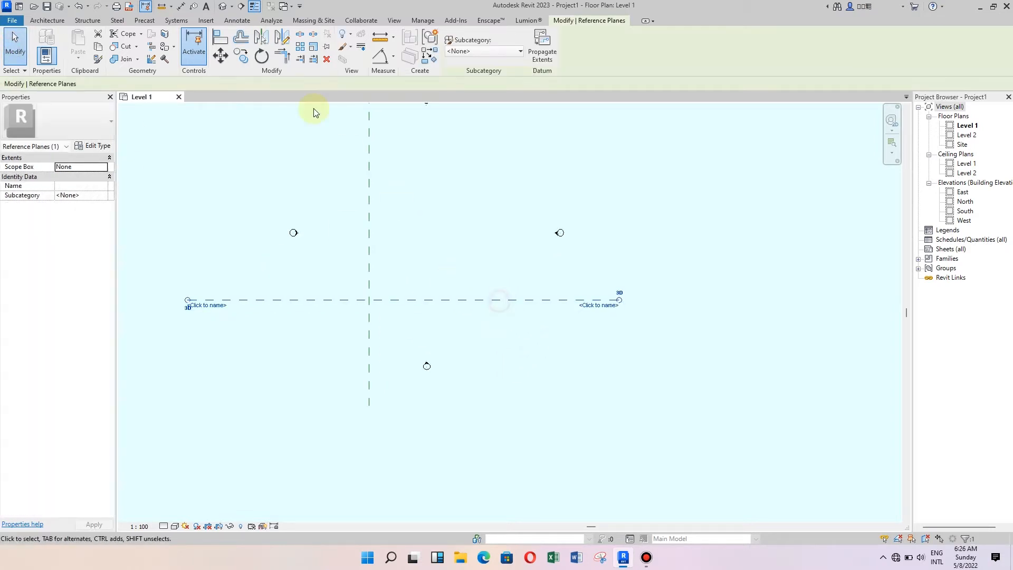
left_click(237, 56)
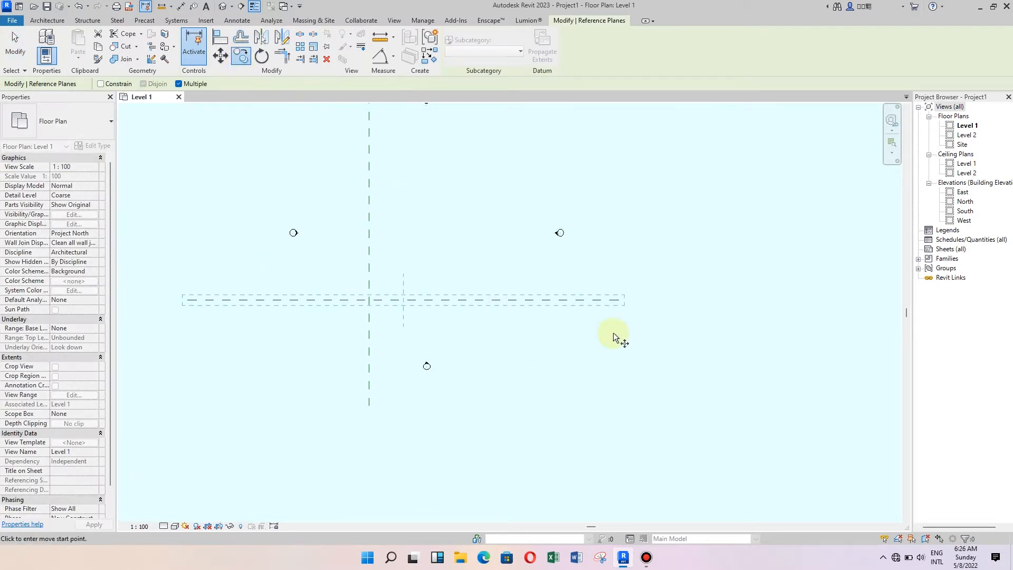
left_click(618, 300)
type("16000")
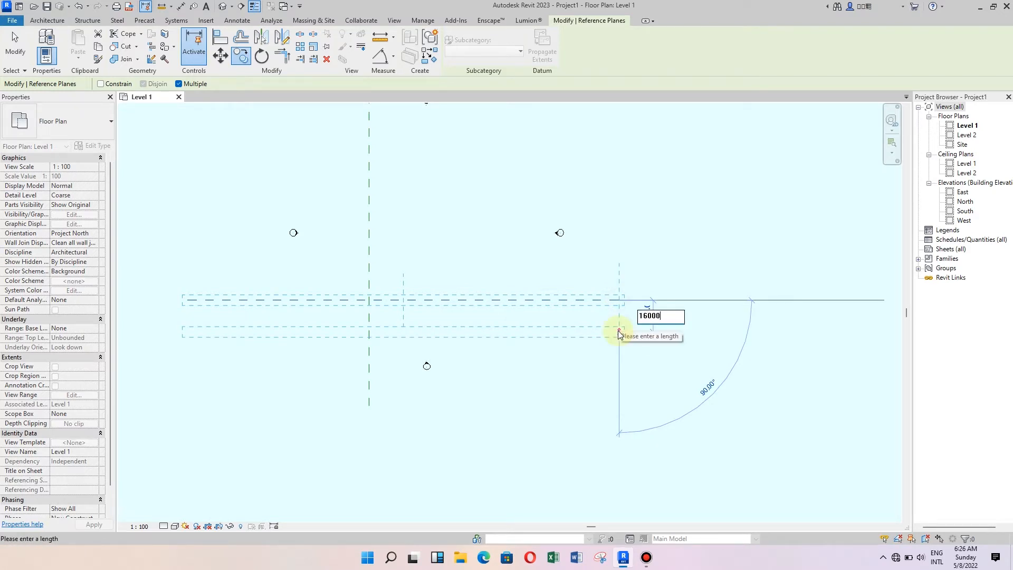
key("Return")
key("Escape")
key("Escape")
- Check the spacing between the two horizontal reference planes
scroll(584, 285, "down", 2)
scroll(501, 347, "down", 1)
scroll(502, 350, "down", 1)
left_click(515, 308)
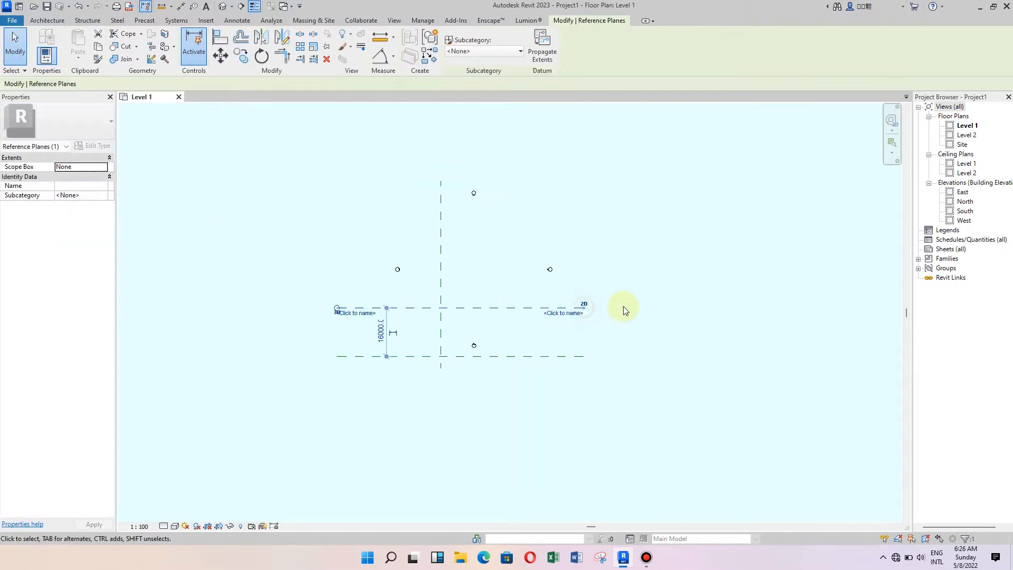
scroll(607, 311, "up", 2)
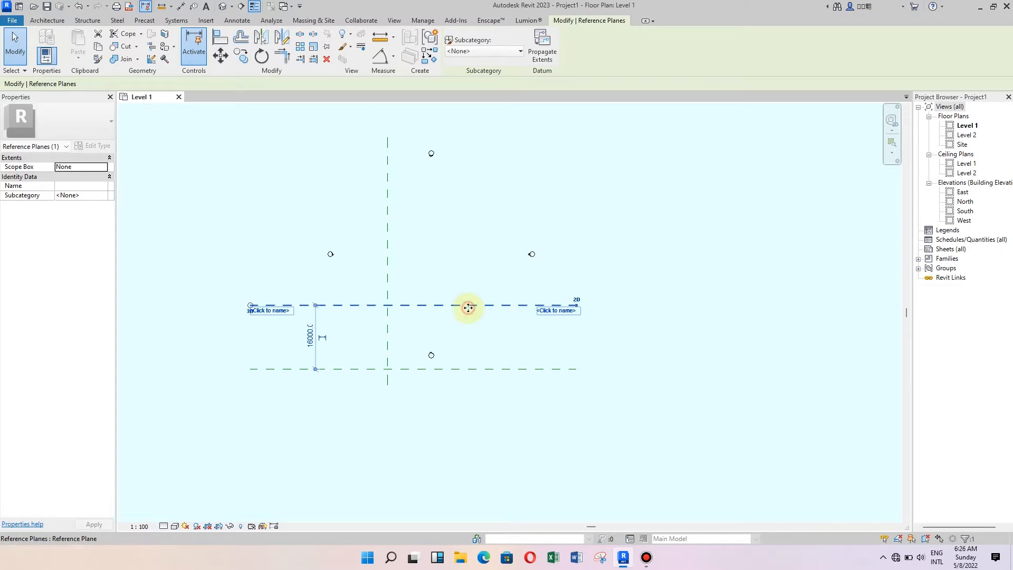
scroll(635, 317, "up", 1)
left_click(430, 350)
left_click(445, 304)
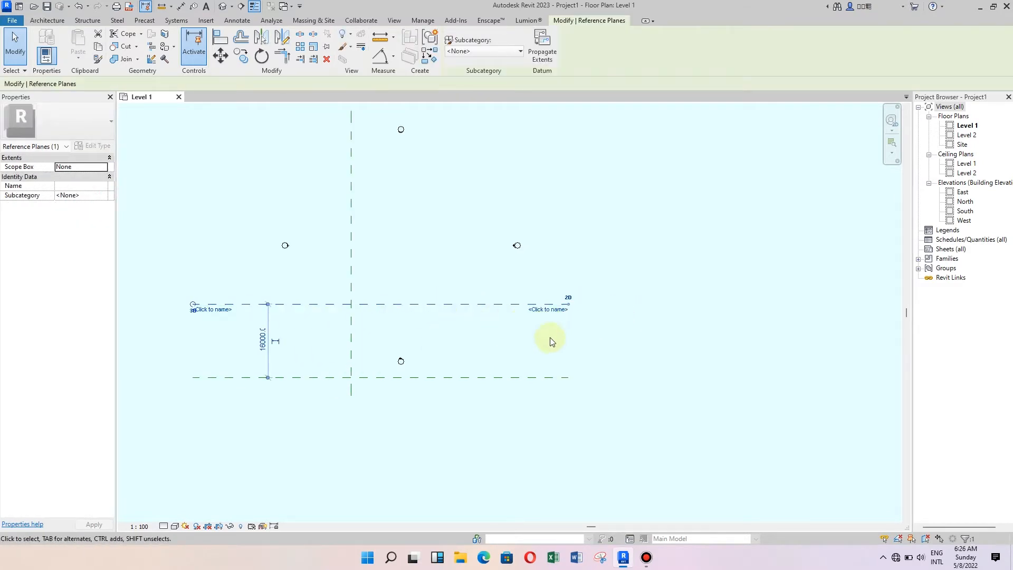
- Extend the right ends of both horizontal reference planes to the same length, beyond the east elevation marker
left_click(560, 378)
scroll(570, 378, "up", 2)
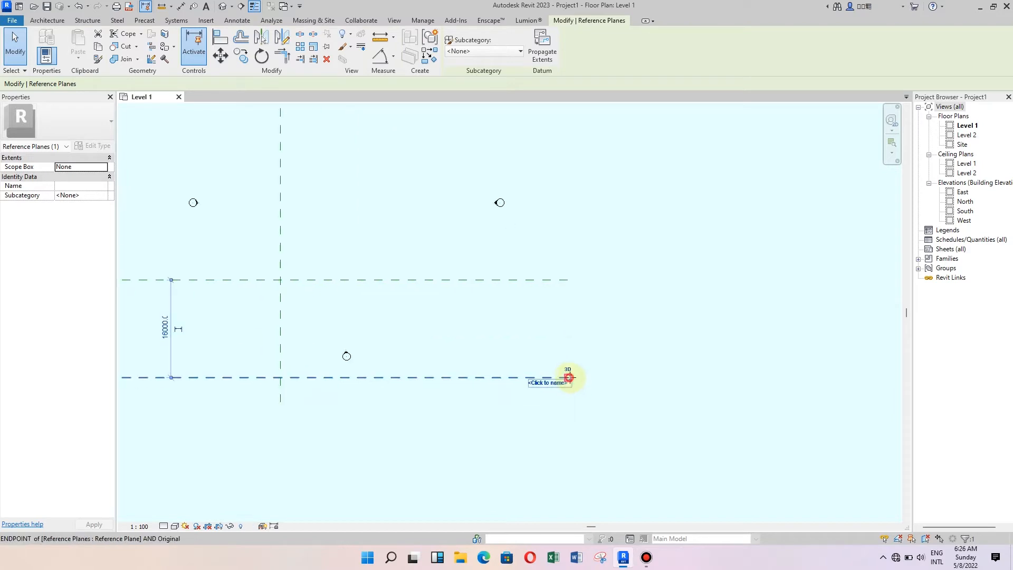
left_click(641, 373)
left_click(554, 278)
scroll(565, 280, "up", 2)
scroll(573, 283, "up", 2)
left_click_drag(563, 273, 762, 283)
left_click(672, 314)
scroll(563, 334, "down", 5)
scroll(503, 344, "down", 2)
scroll(383, 343, "up", 1)
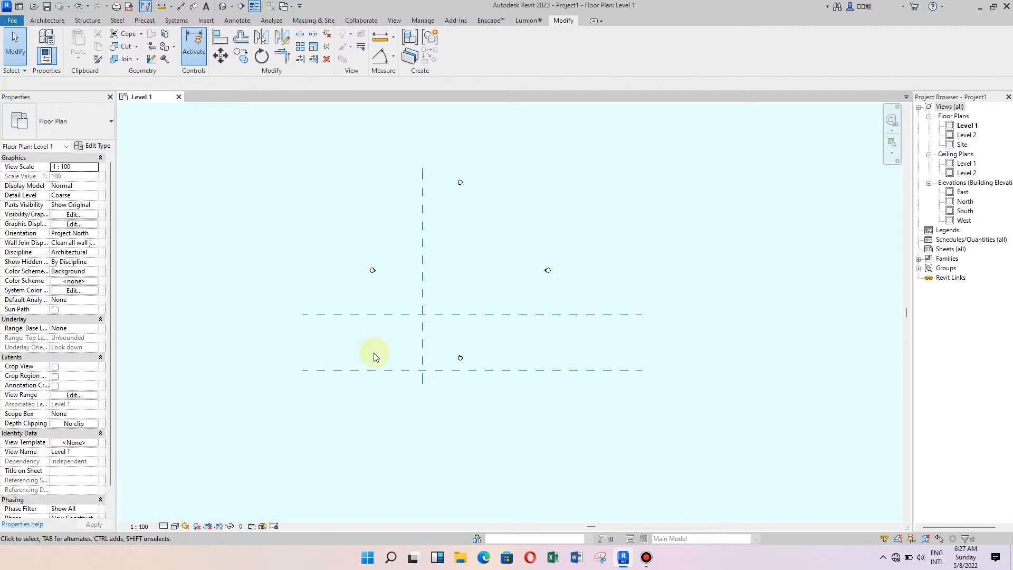
- Copy the vertical reference plane horizontally to the left by 8000
left_click(423, 340)
key("c")
key("o")
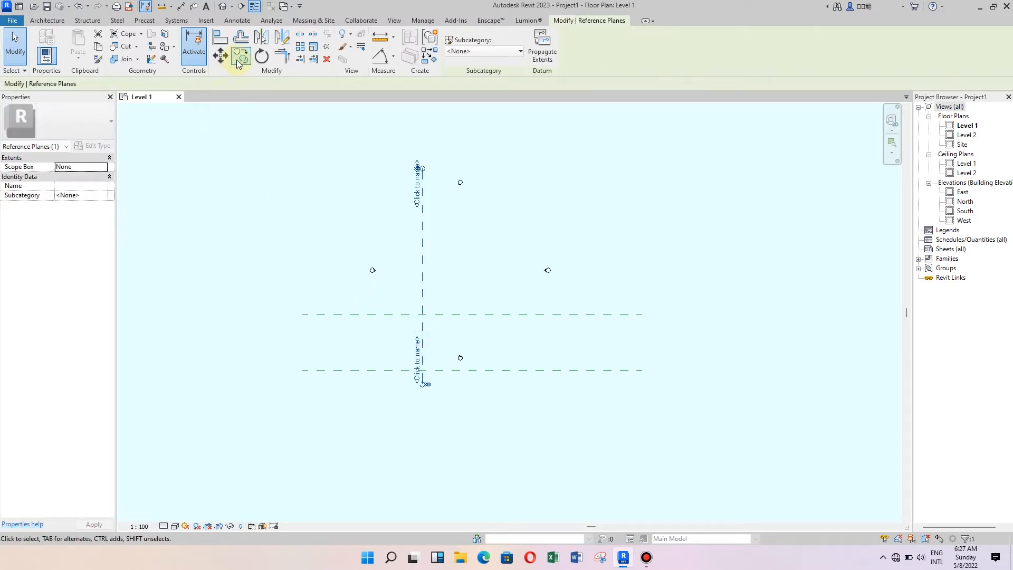
scroll(404, 174, "up", 2)
left_click(432, 170)
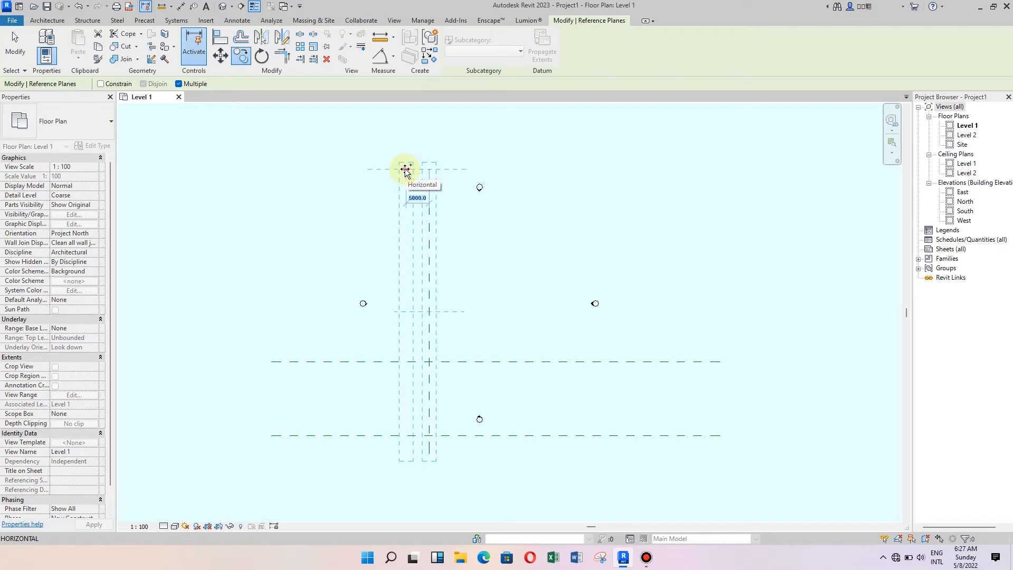
type("8000")
key("Return")
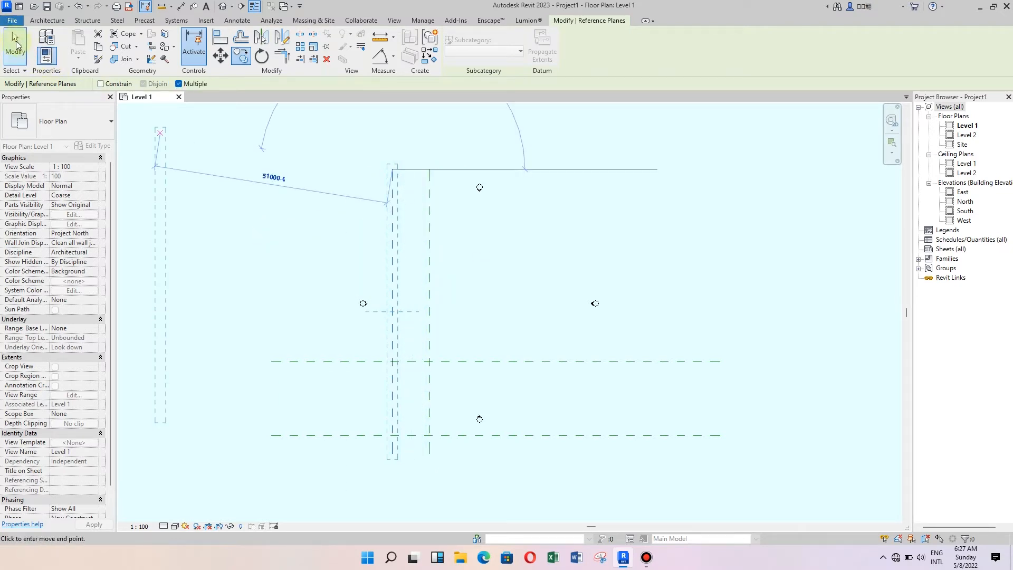
left_click(15, 45)
- Shorten the lower ends of both vertical reference planes so they stop at the upper horizontal plane
scroll(364, 298, "down", 2)
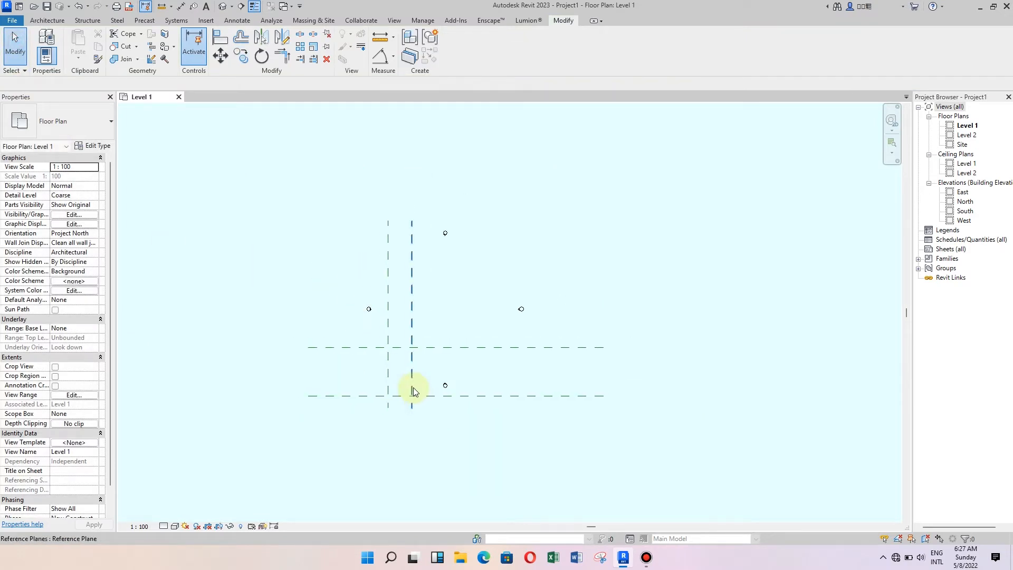
left_click(411, 375)
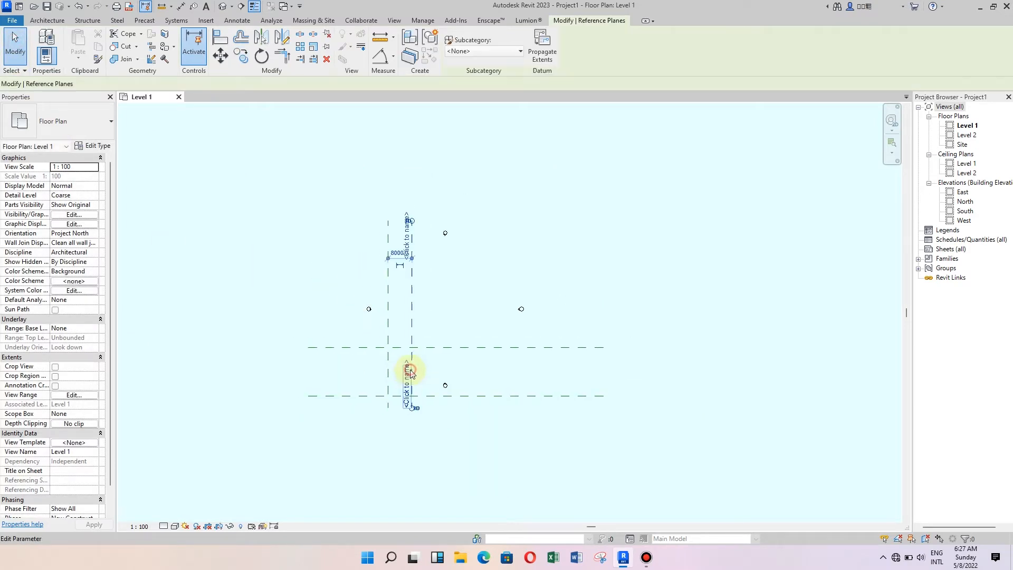
scroll(411, 375, "up", 2)
scroll(412, 423, "up", 3)
left_click_drag(414, 424, 415, 216)
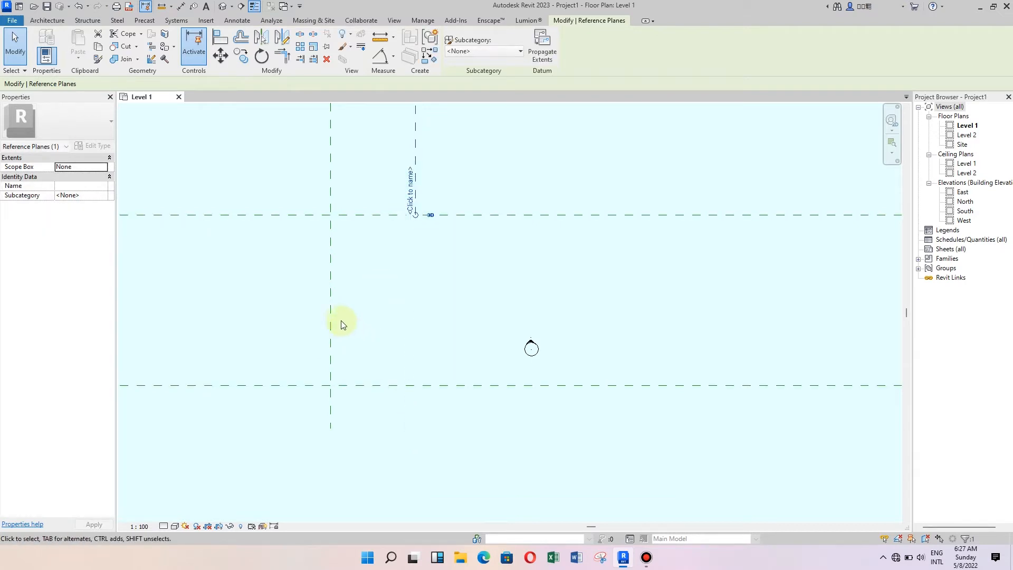
left_click(330, 309)
left_click_drag(331, 425, 331, 215)
left_click(412, 281)
- Extend the upper ends of both vertical reference planes upward past the north elevation marker, keeping them aligned
scroll(401, 284, "down", 4)
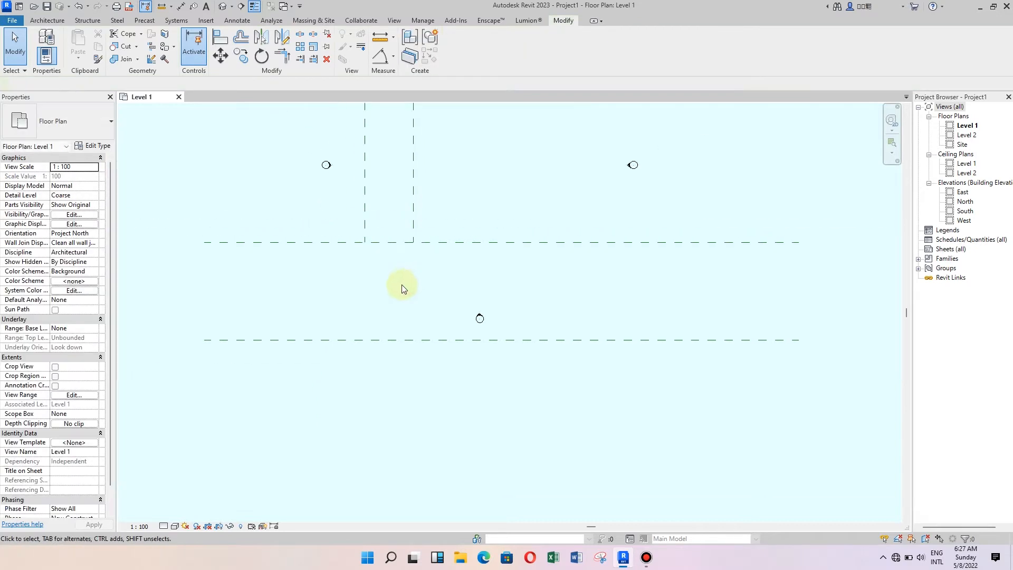
scroll(379, 357, "down", 2)
scroll(382, 174, "up", 2)
left_click(408, 203)
scroll(401, 173, "up", 3)
left_click_drag(413, 199, 409, 125)
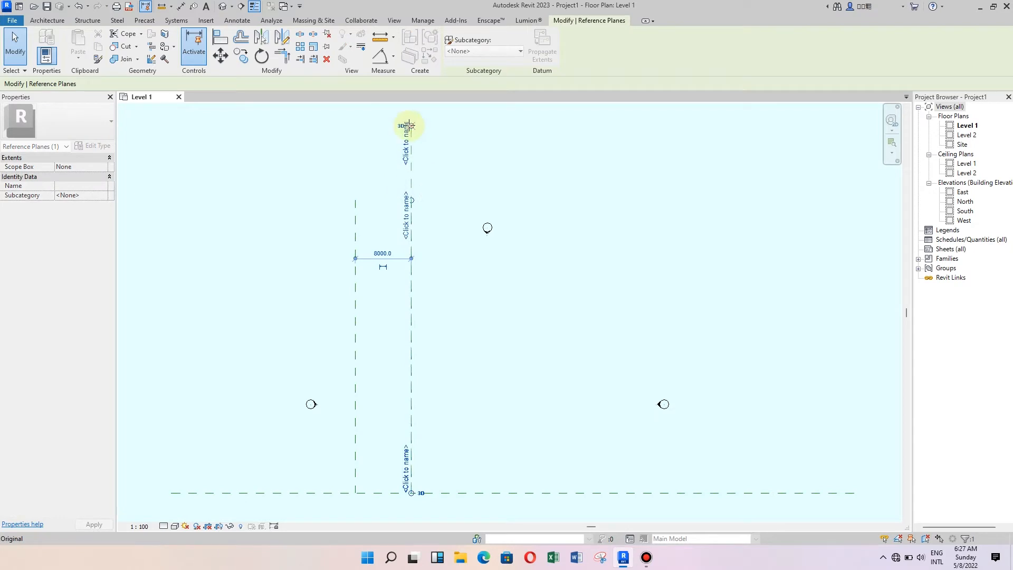
left_click(355, 226)
left_click_drag(357, 202, 351, 125)
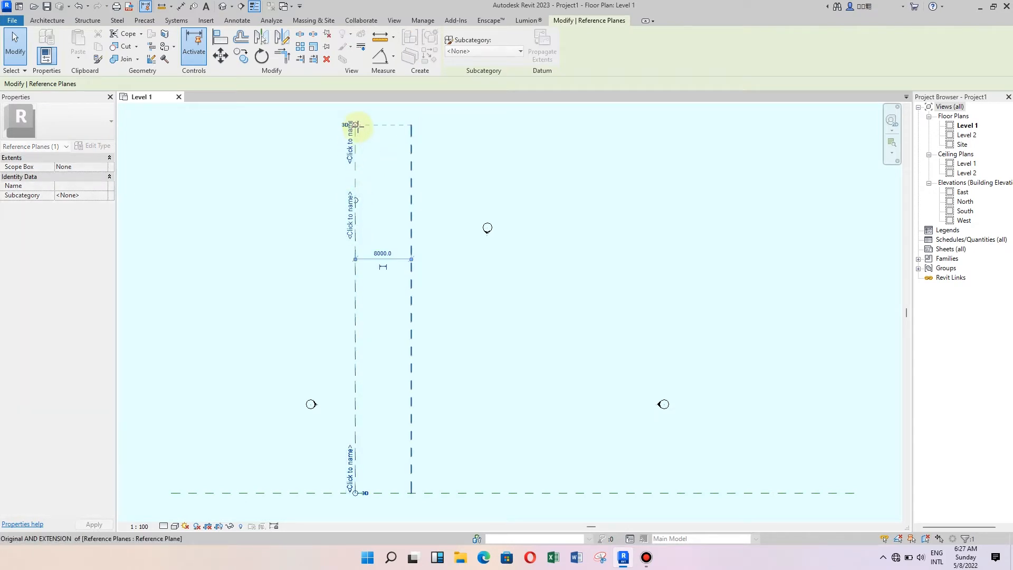
left_click(522, 172)
- Hide the four elevation markers in the Level 1 view as individual elements
scroll(346, 198, "down", 2)
scroll(321, 227, "down", 1)
scroll(250, 276, "down", 1)
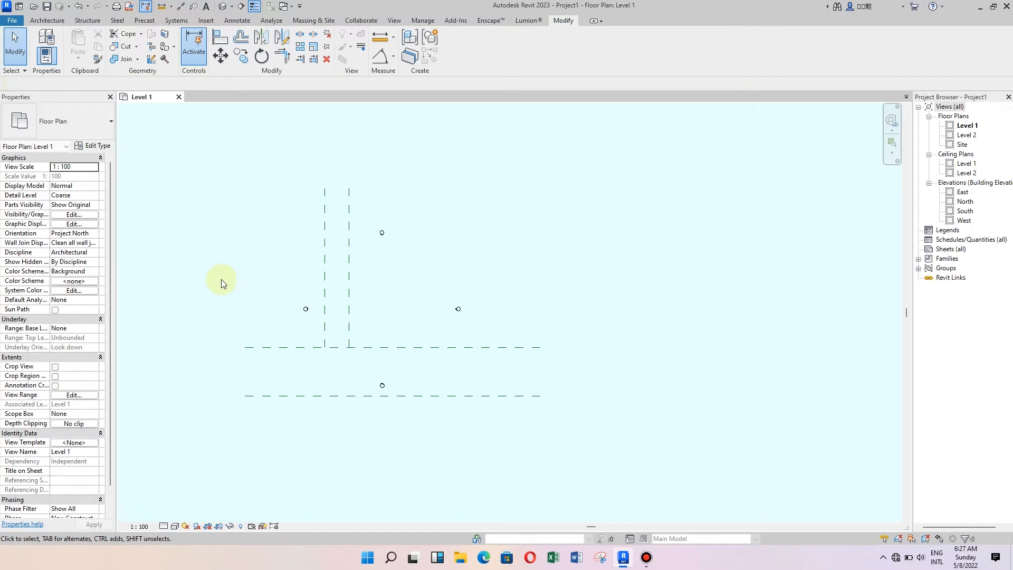
scroll(368, 292, "up", 1)
left_click_drag(559, 168, 369, 328)
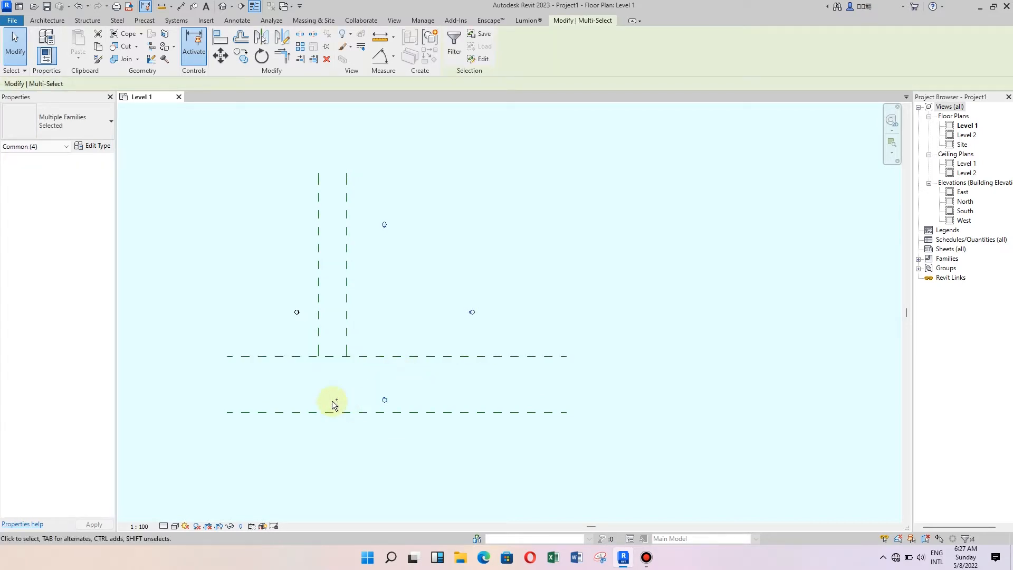
left_click_drag(304, 293, 273, 332, "ctrl")
left_click(385, 225, "ctrl")
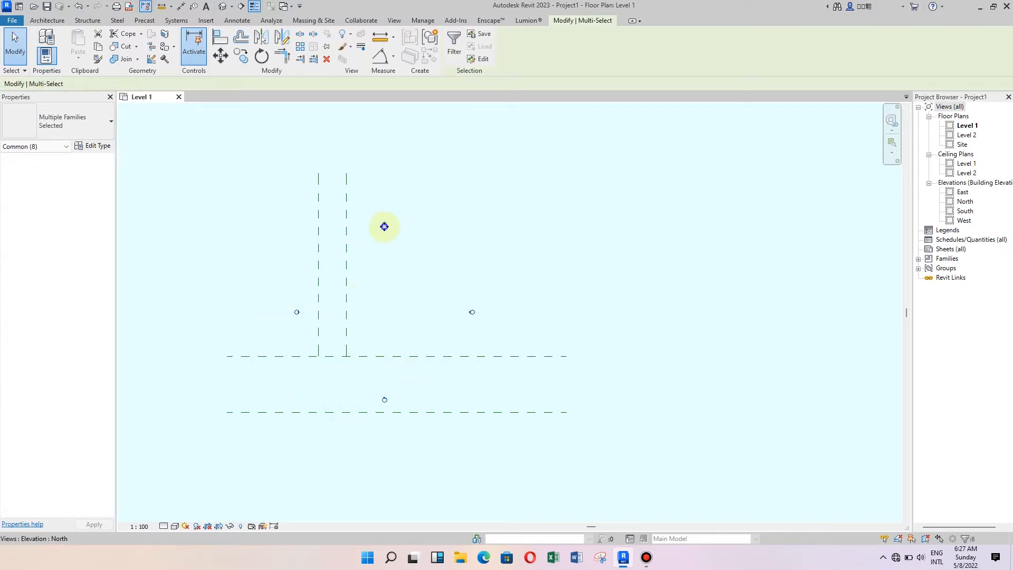
right_click(385, 226)
mouse_move(473, 292)
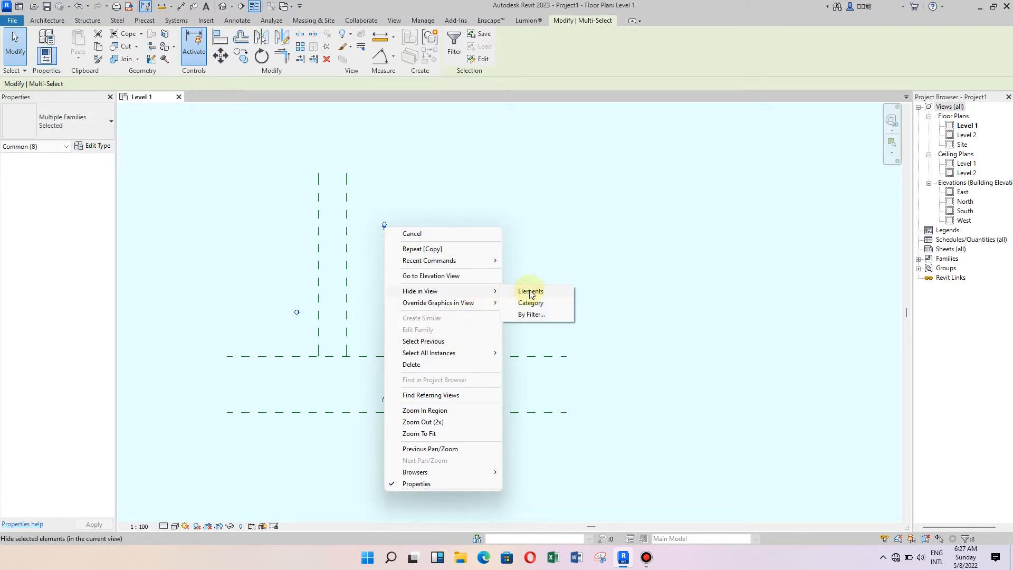
left_click(526, 290)
scroll(492, 265, "down", 1)
scroll(300, 337, "down", 1)
scroll(404, 326, "up", 1)
scroll(269, 333, "down", 2)
scroll(330, 310, "up", 2)
scroll(289, 319, "up", 1)
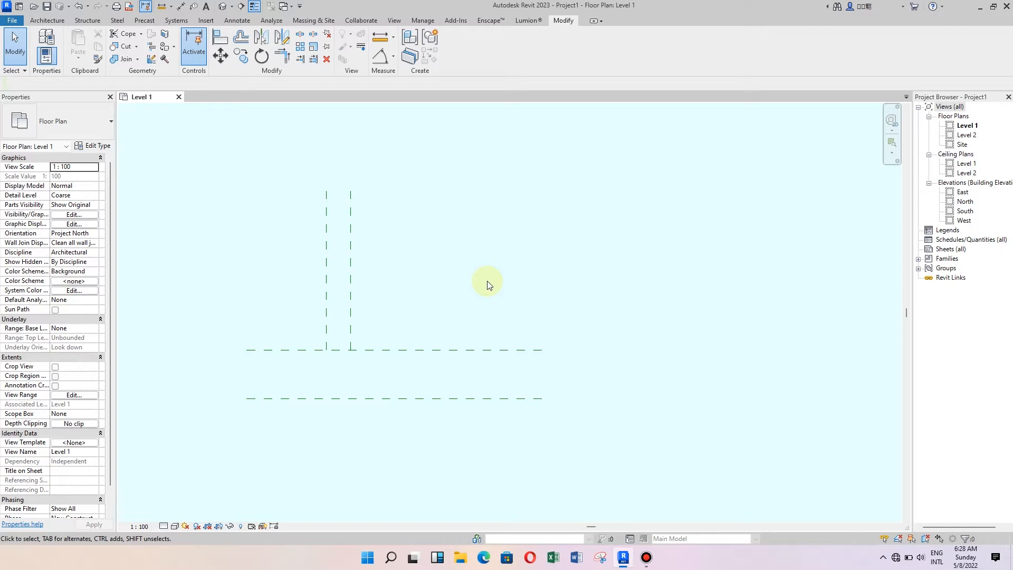
- Copy the right-hand vertical reference plane horizontally to the right by 27000
scroll(487, 281, "up", 1)
left_click(330, 215)
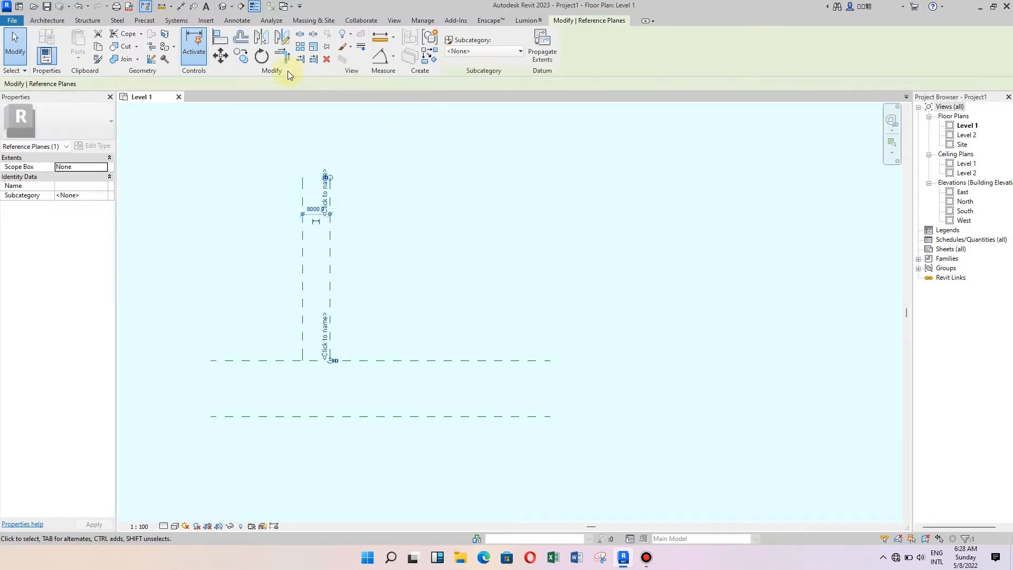
left_click(241, 57)
left_click(332, 176)
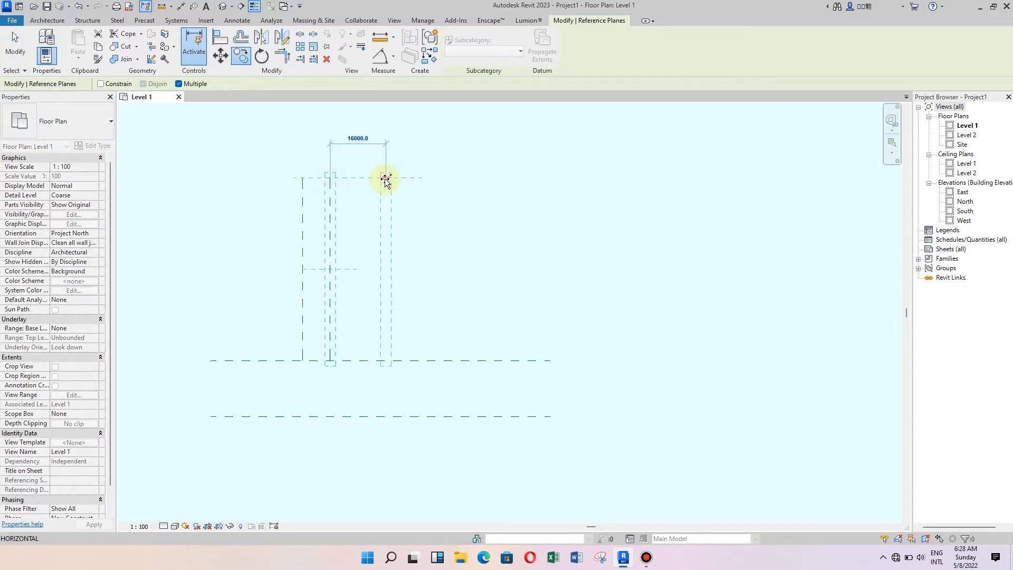
type("270")
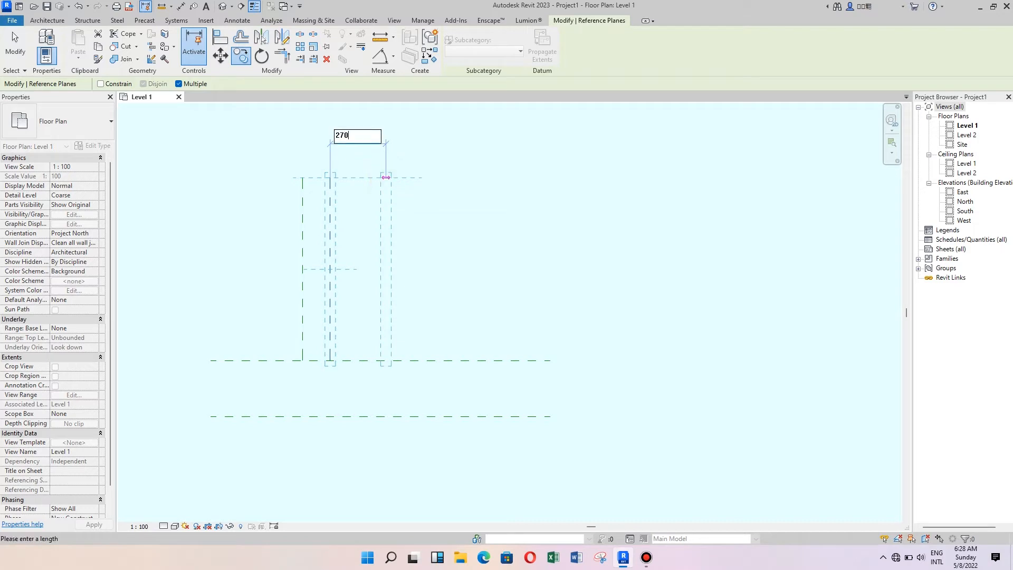
type("00")
key("Return")
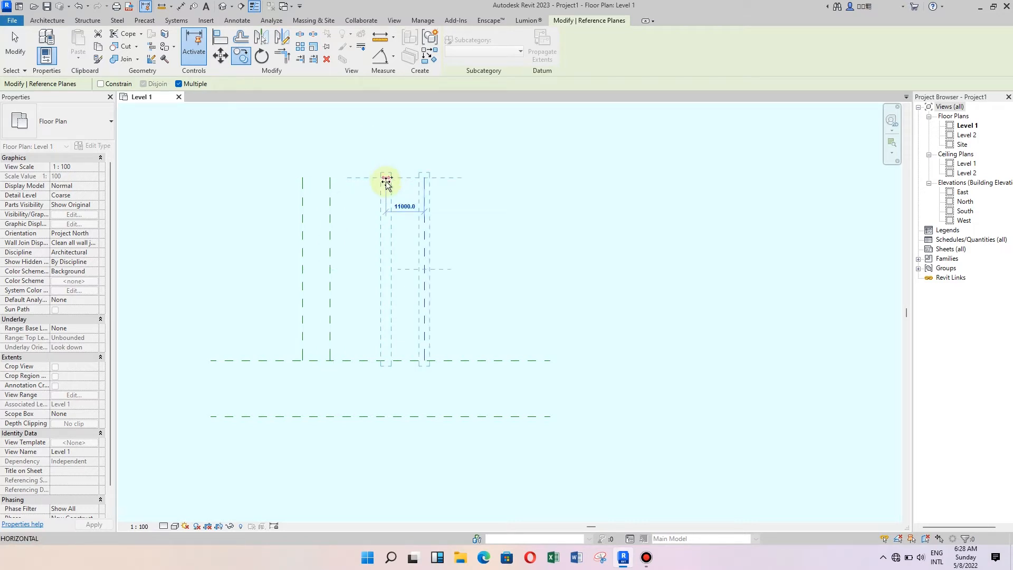
- Copy the upper horizontal reference plane vertically upward by 40000
key("Escape")
key("Escape")
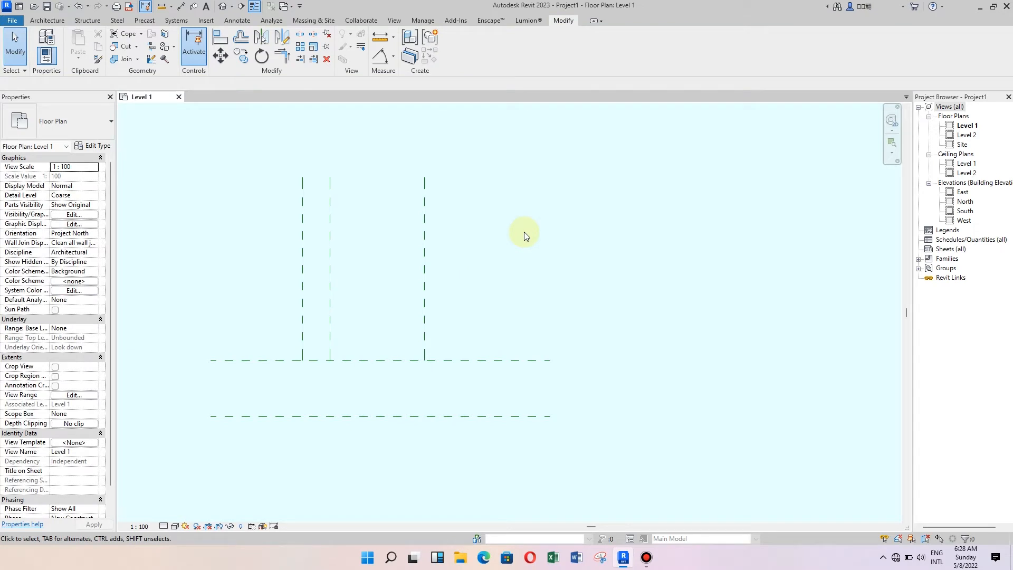
left_click(470, 361)
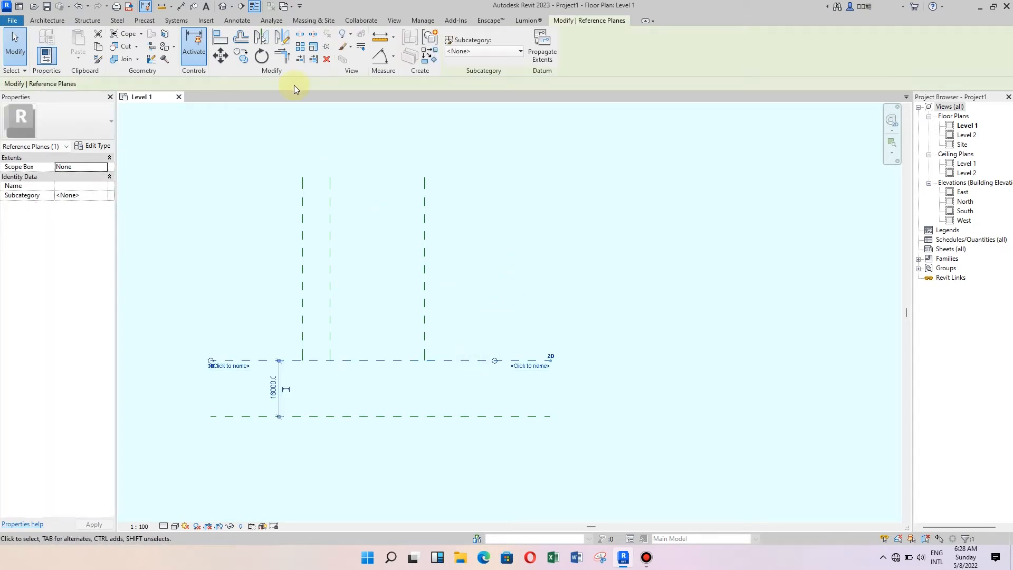
left_click(241, 56)
scroll(522, 328, "up", 1)
left_click(560, 373)
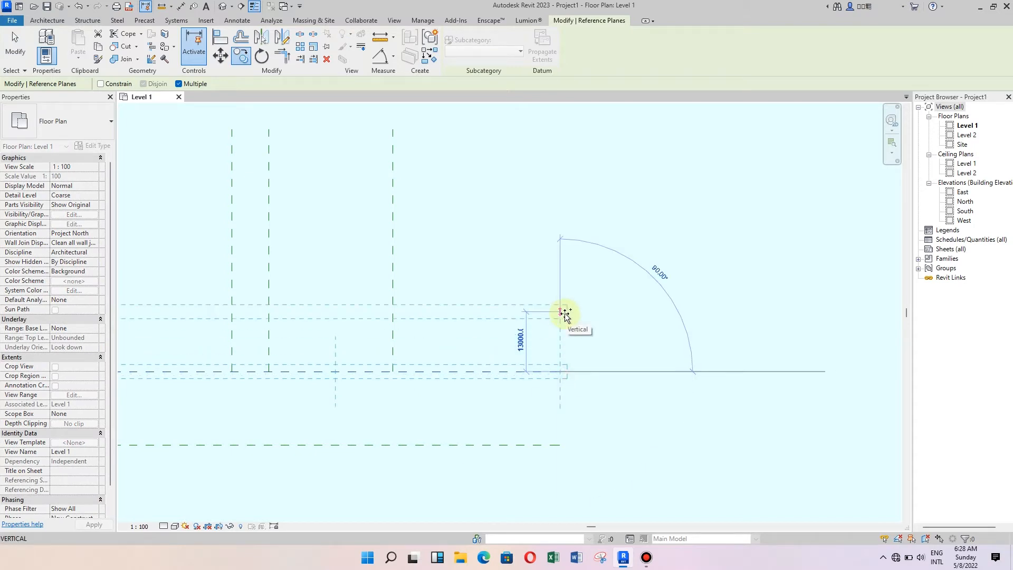
type("40000")
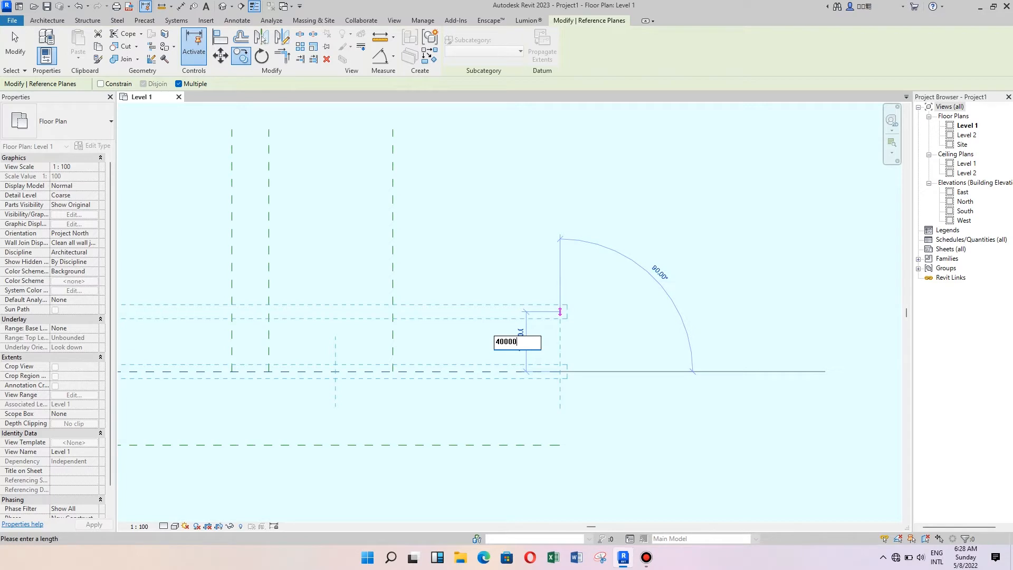
key("Return")
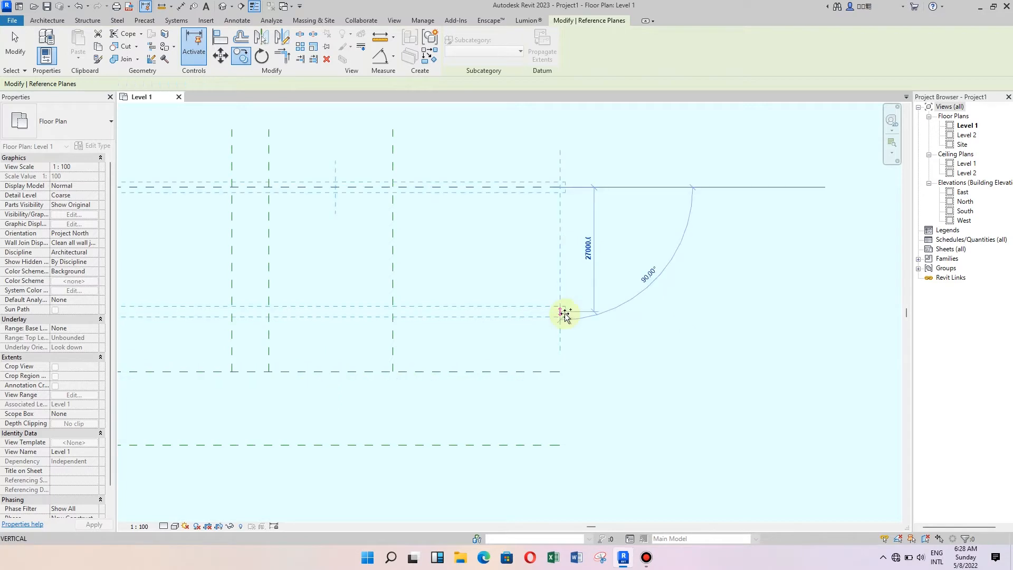
left_click(19, 53)
- Shorten the upper end of the rightmost vertical reference plane so it stops at the topmost horizontal plane
scroll(487, 258, "down", 1)
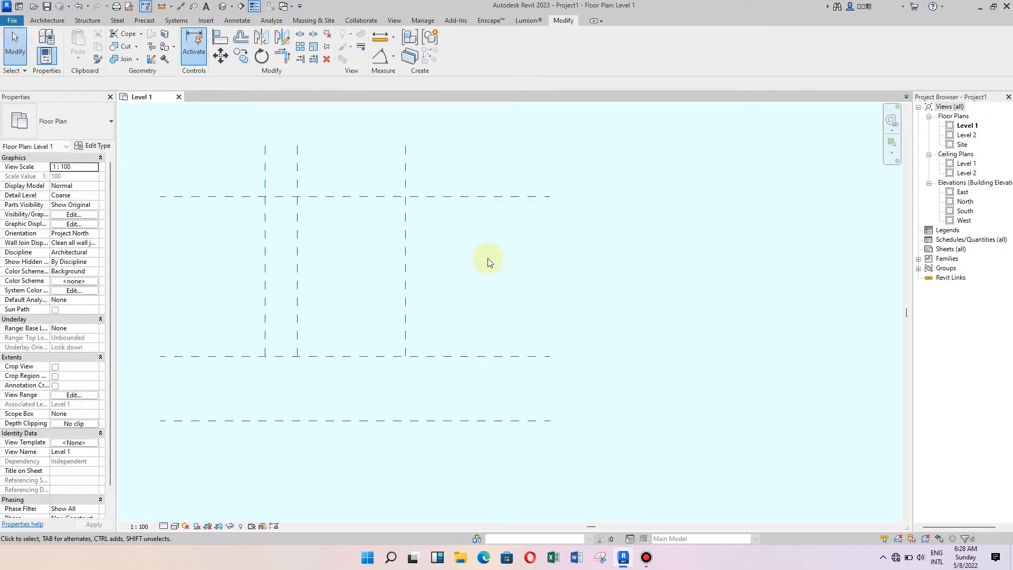
scroll(469, 260, "down", 1)
scroll(328, 272, "up", 2)
left_click(476, 206)
scroll(475, 127, "up", 2)
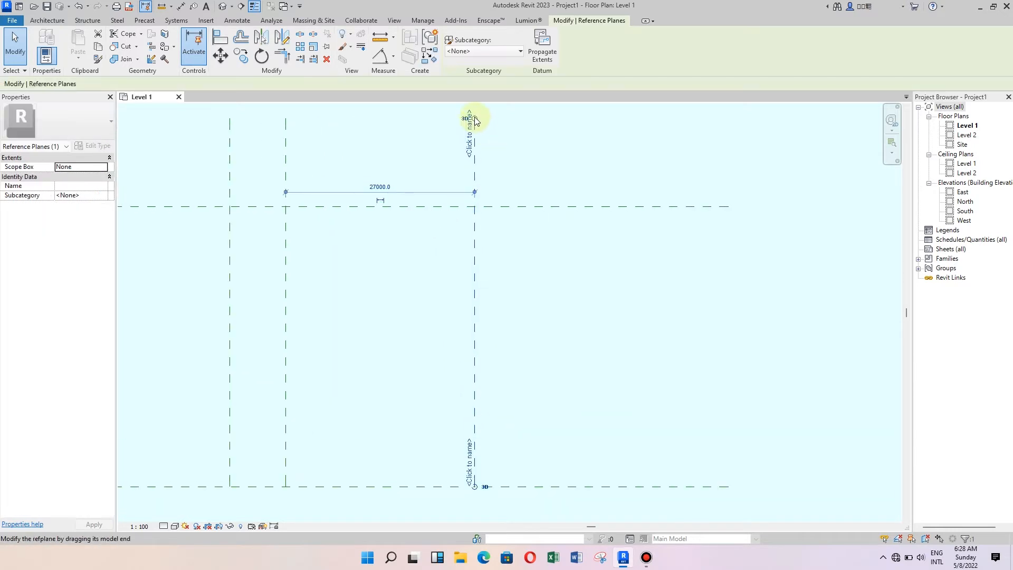
left_click_drag(477, 129, 475, 205)
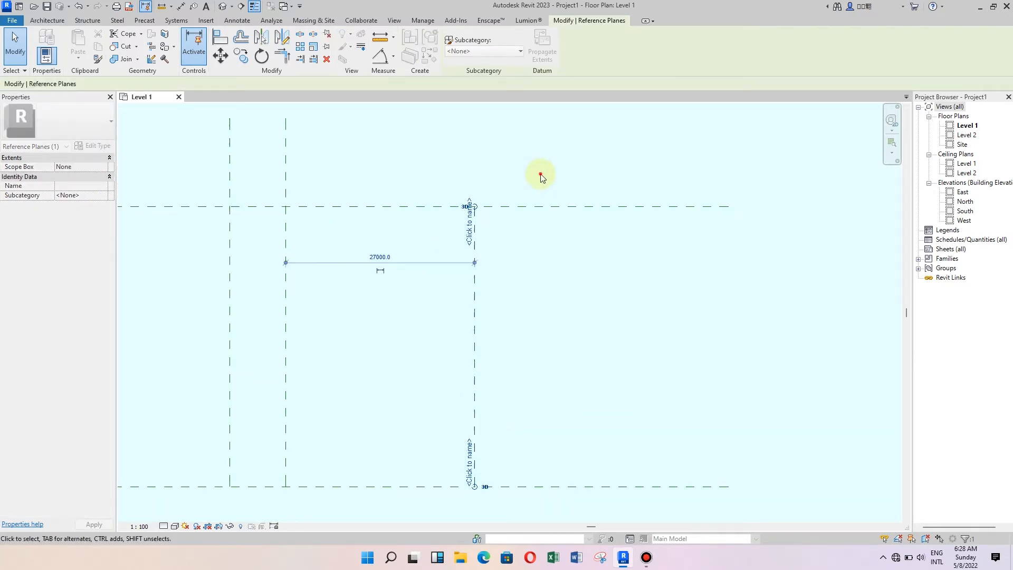
key("Escape")
- Shorten the right end of the topmost horizontal reference plane to meet the top of the rightmost vertical plane
left_click(553, 205)
scroll(730, 207, "up", 1)
left_click_drag(730, 207, 393, 206)
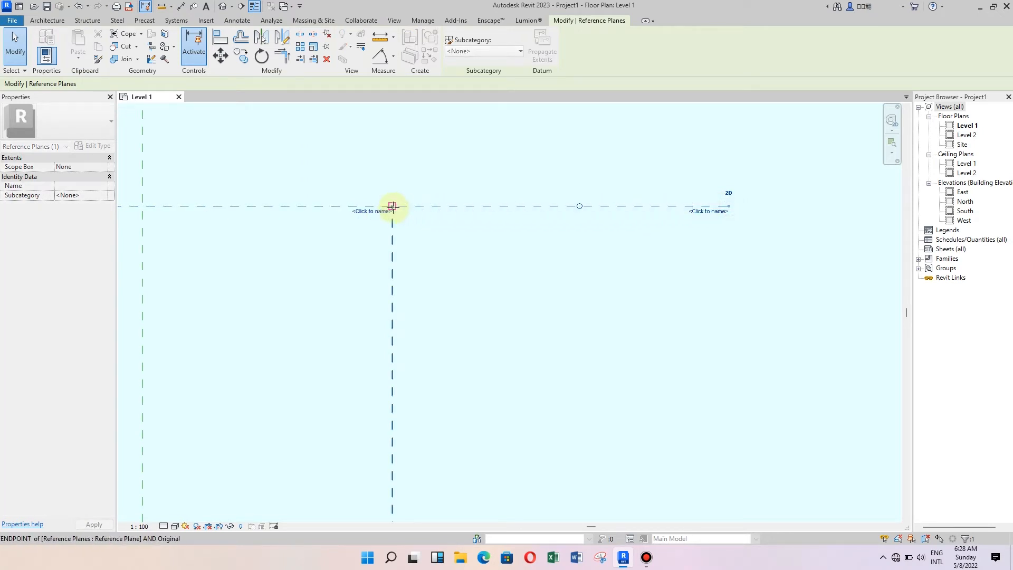
left_click(507, 167)
- Shorten the left end of the topmost horizontal reference plane so it stops at the middle vertical plane
scroll(604, 162, "down", 3)
left_click(364, 190)
scroll(370, 192, "down", 1)
middle_click_drag(190, 208, 230, 208)
scroll(231, 208, "up", 1)
scroll(222, 216, "up", 1)
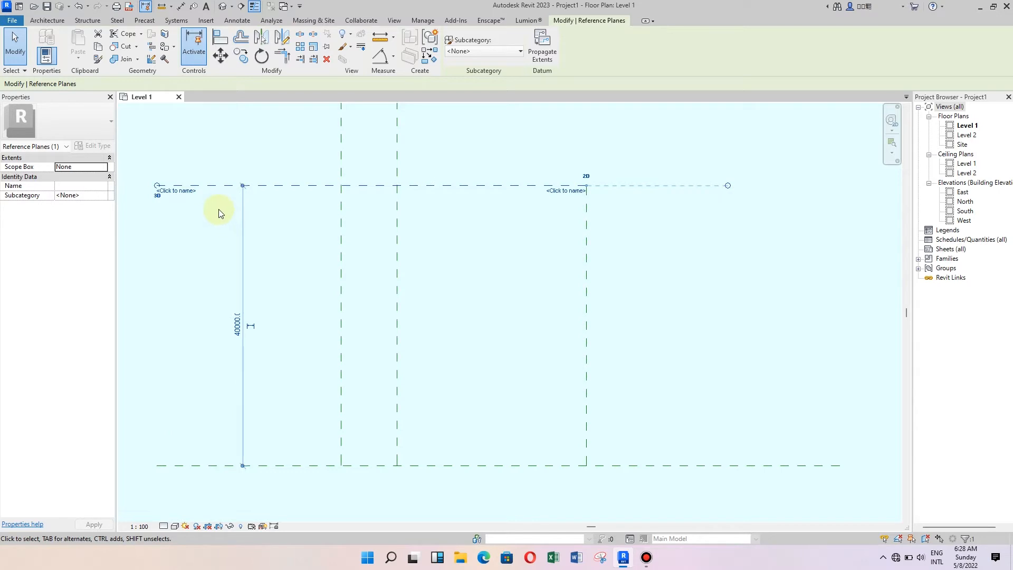
left_click_drag(157, 186, 395, 186)
left_click(477, 237)
- Extend the left ends of the two lower horizontal reference planes slightly outward, keeping them aligned with each other
scroll(310, 198, "down", 1)
scroll(310, 198, "down", 1)
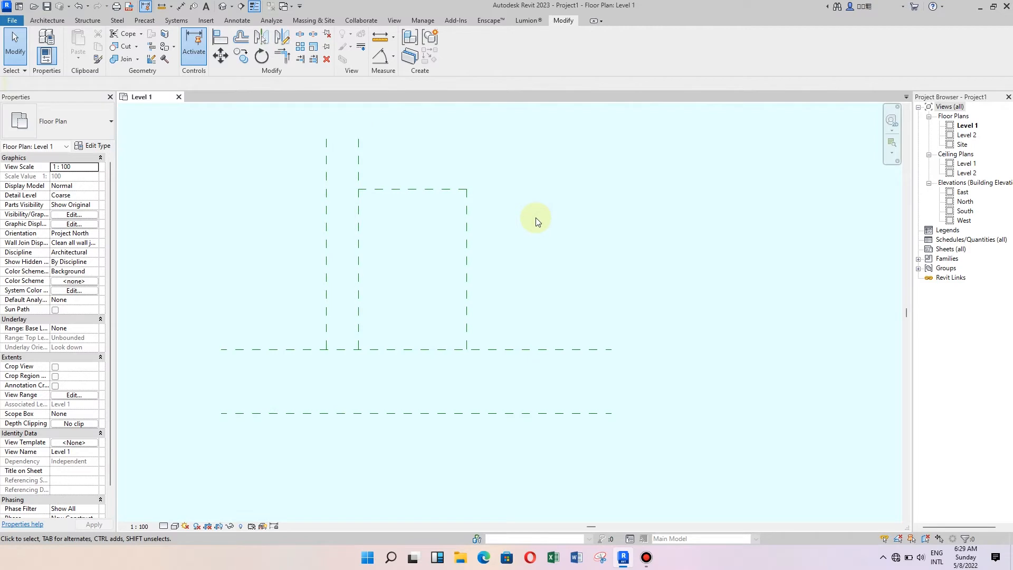
scroll(536, 221, "down", 1)
left_click(279, 334)
scroll(233, 346, "up", 4)
left_click_drag(289, 320, 247, 319)
left_click(280, 429)
left_click_drag(290, 429, 247, 426)
left_click(17, 44)
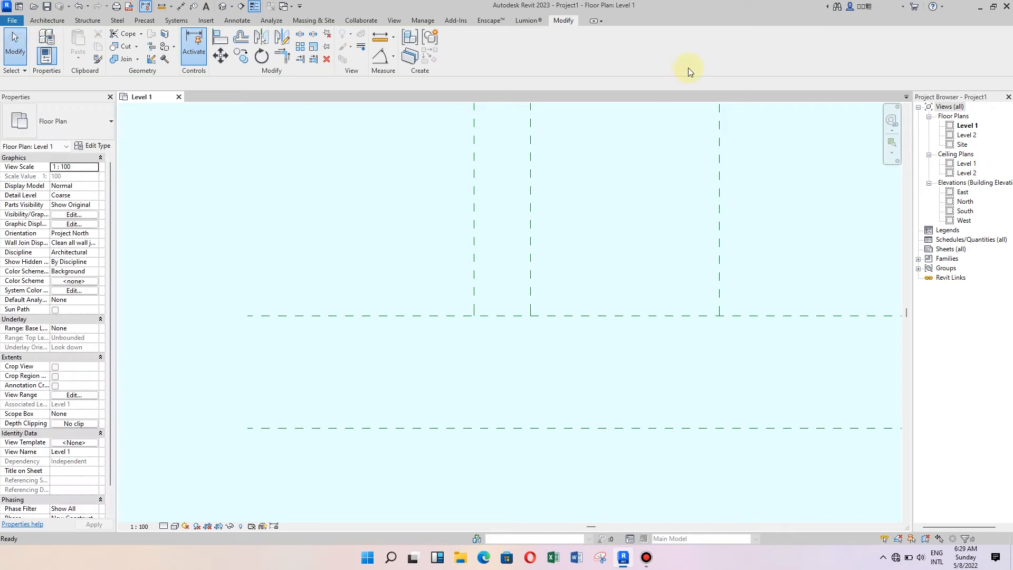
- Draw two vertical reference planes closing the left and right ends of the two lower horizontal planes
left_click(47, 20)
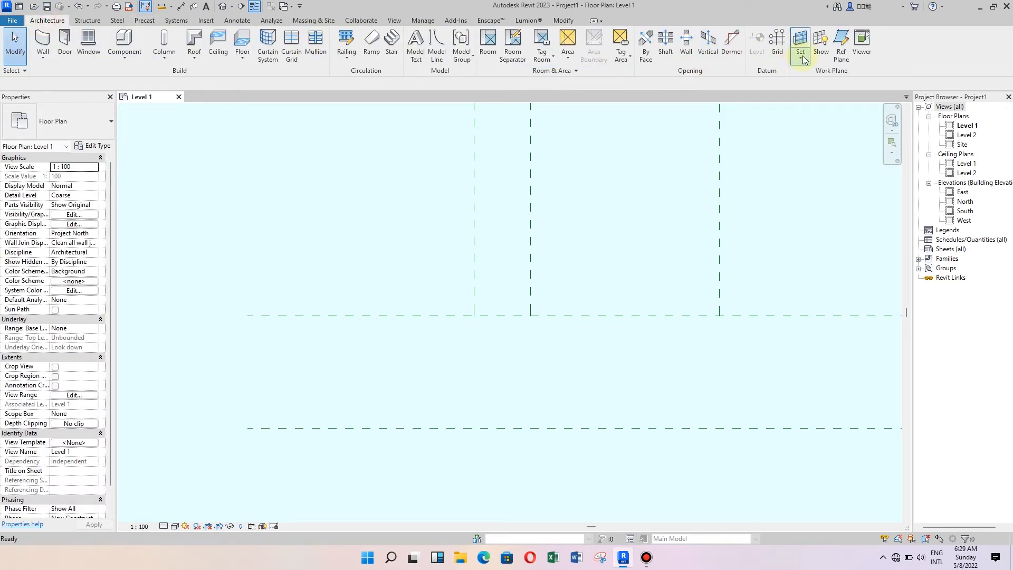
left_click(841, 45)
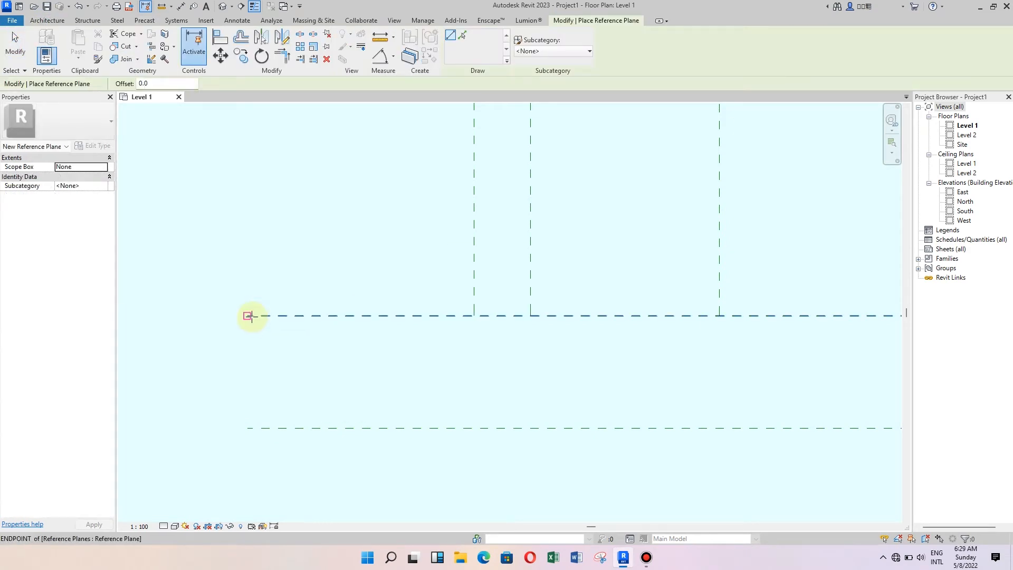
left_click(248, 315)
left_click(248, 427)
scroll(174, 322, "down", 5)
left_click(448, 289)
left_click(448, 363)
- Draw a short horizontal reference plane joining the upper ends of the two left-hand vertical planes
scroll(590, 338, "down", 3)
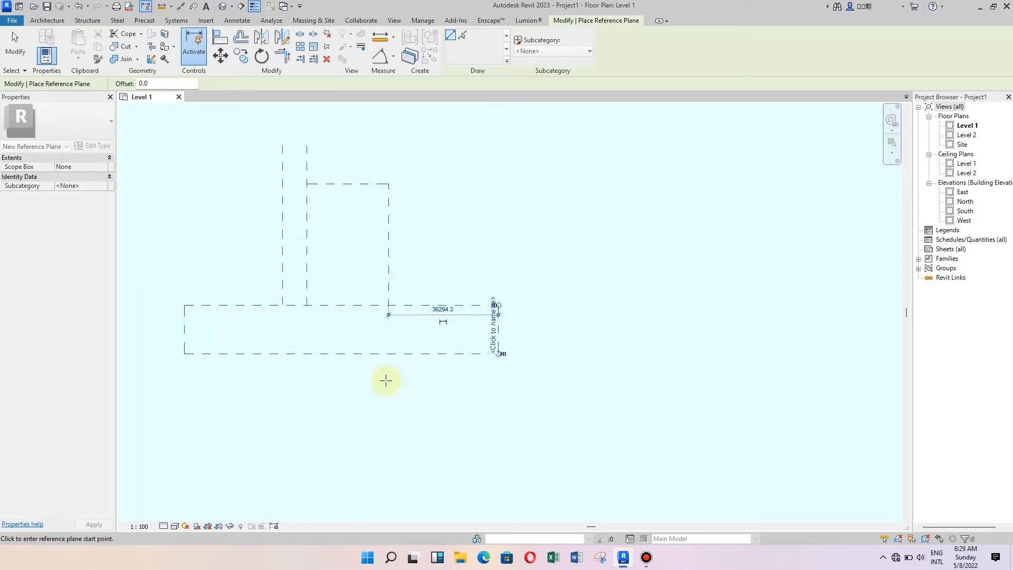
middle_click_drag(293, 136, 317, 204)
scroll(290, 128, "up", 3)
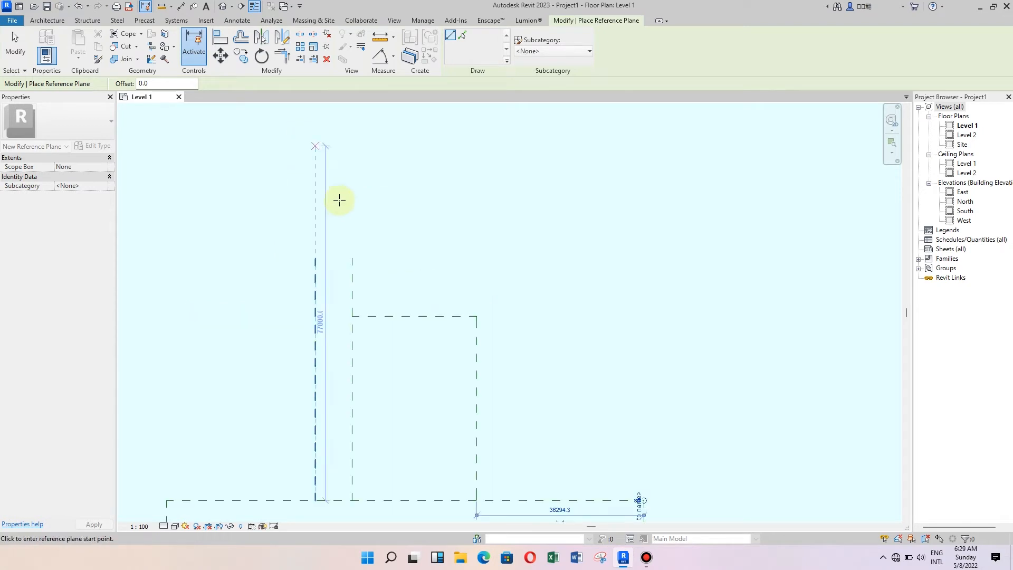
left_click(352, 259)
left_click(315, 259)
key("Escape")
key("Escape")
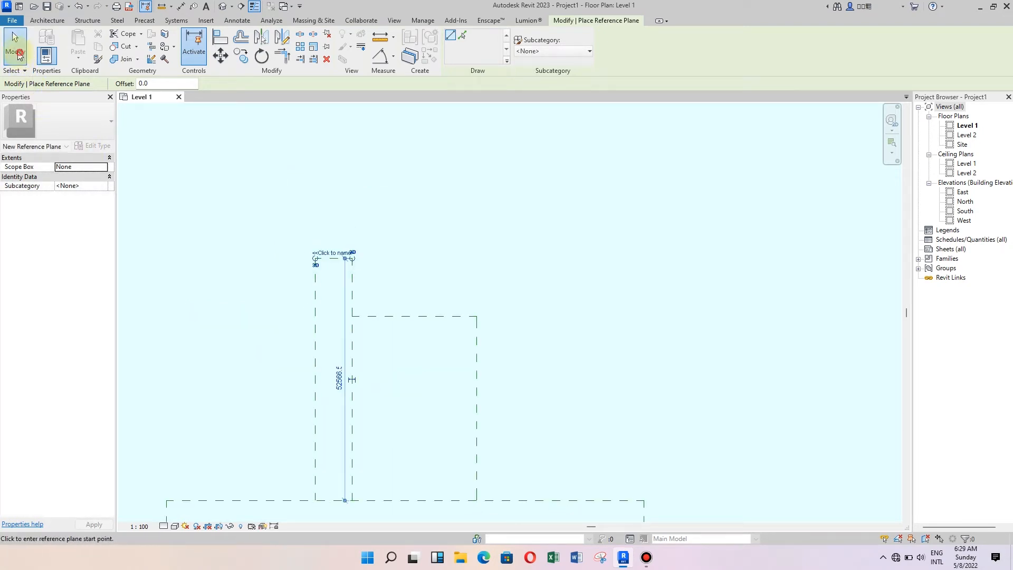
- Add an aligned dimension between the middle and rightmost vertical reference planes, placed just above the rectangular bay
scroll(345, 190, "down", 4)
scroll(285, 346, "up", 2)
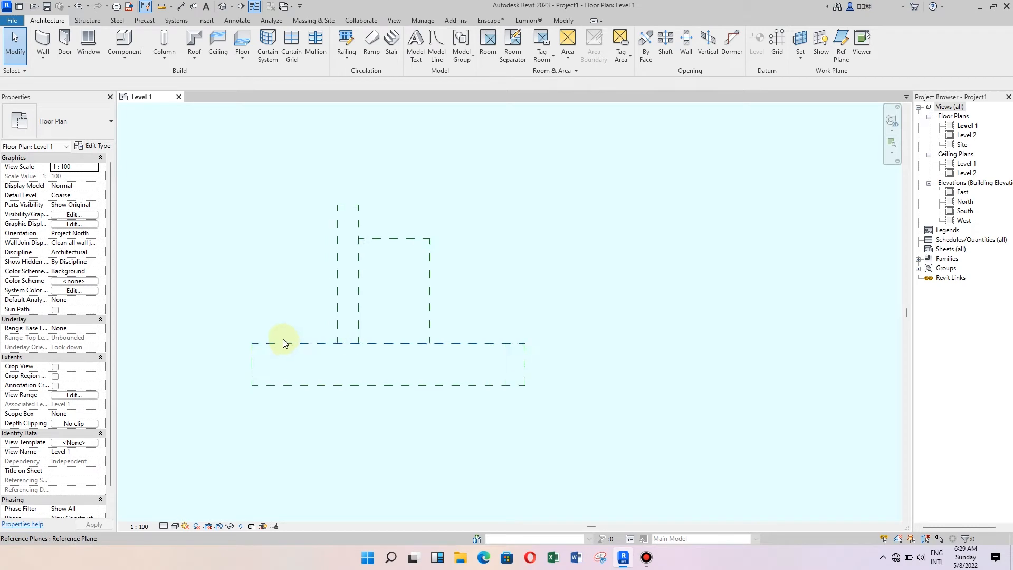
scroll(411, 268, "up", 1)
key("d")
key("i")
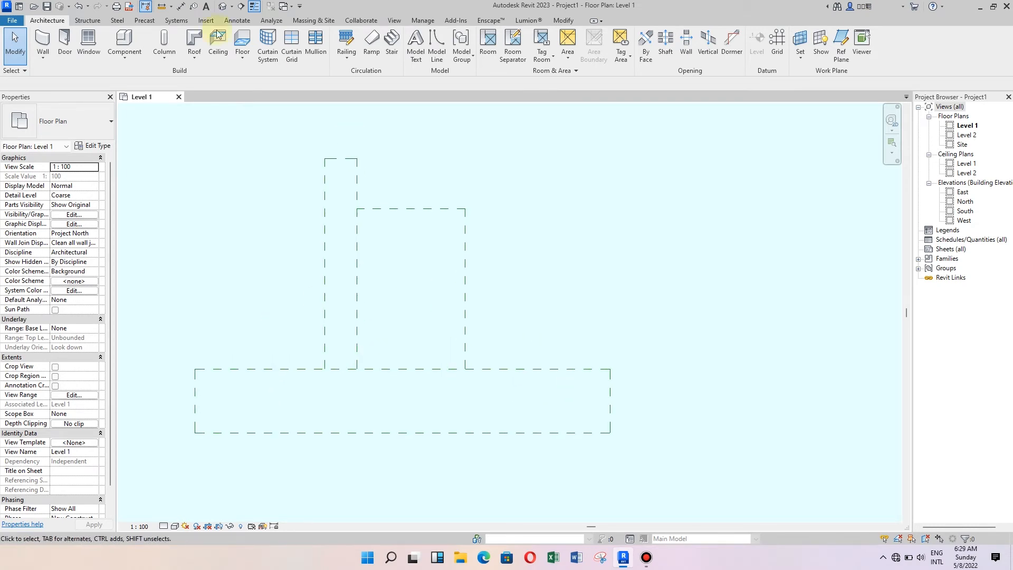
scroll(411, 242, "up", 1)
left_click(350, 208)
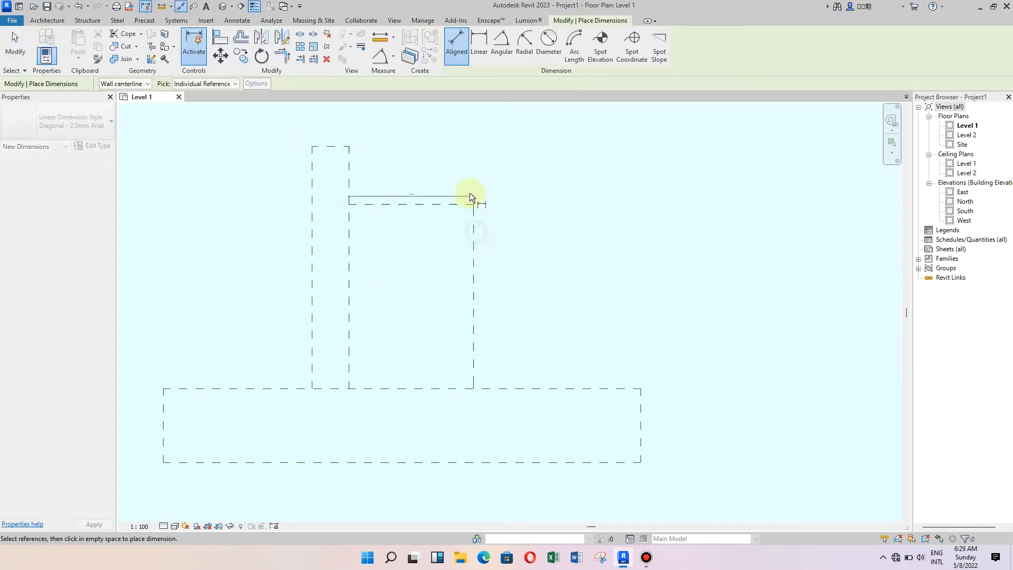
left_click(442, 193)
- Add an aligned dimension for the rectangular bay's height between its top and bottom horizontal planes, placed along its right side
scroll(415, 215, "down", 1)
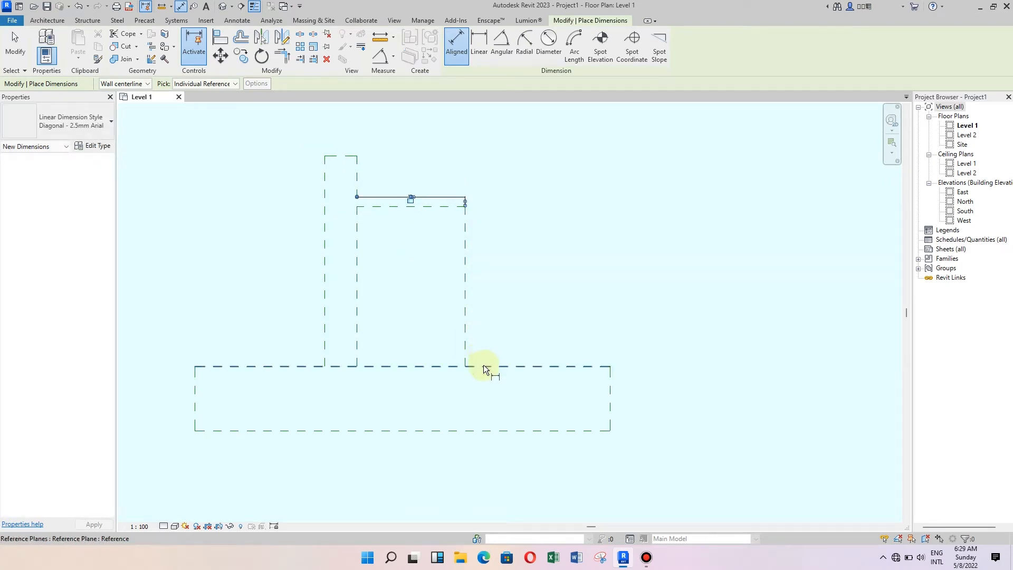
left_click(483, 366)
left_click(462, 206)
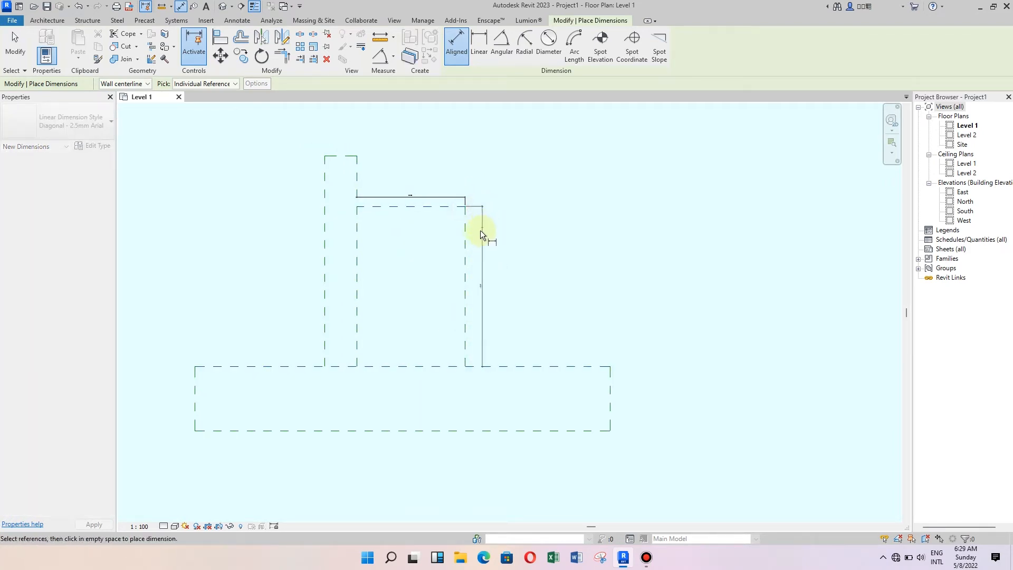
left_click(474, 237)
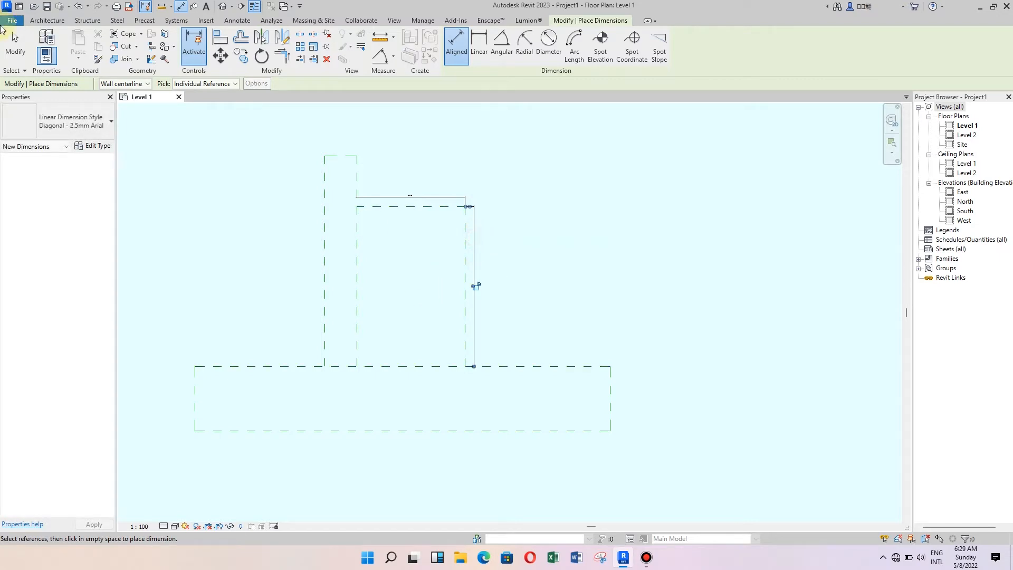
left_click(14, 45)
- Examine the width and height dimensions of the rectangular bay and the overall reference plane layout
scroll(415, 231, "up", 3)
scroll(416, 228, "up", 2)
scroll(386, 221, "down", 5)
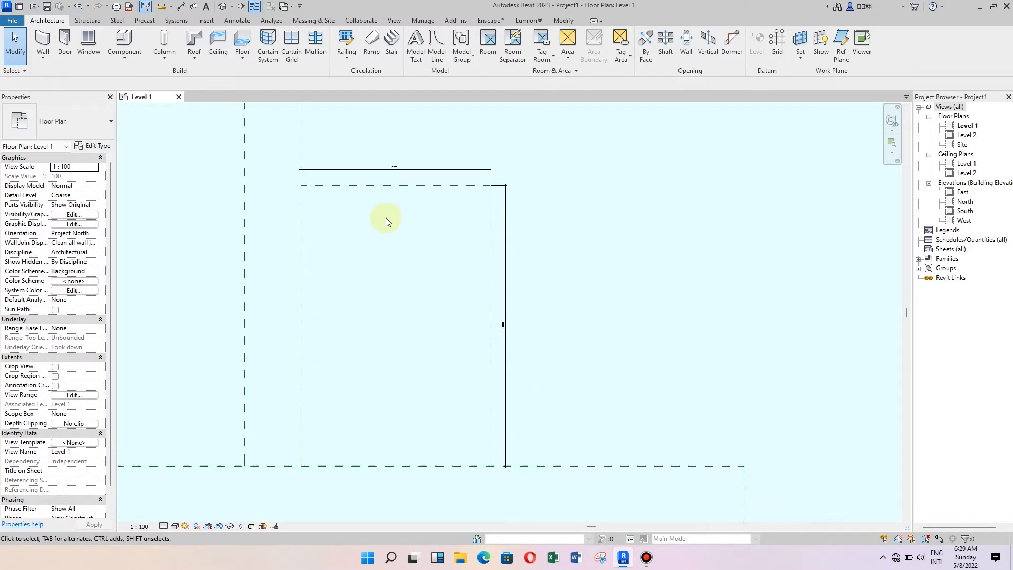
scroll(615, 217, "down", 1)
scroll(493, 241, "up", 2)
scroll(494, 240, "up", 2)
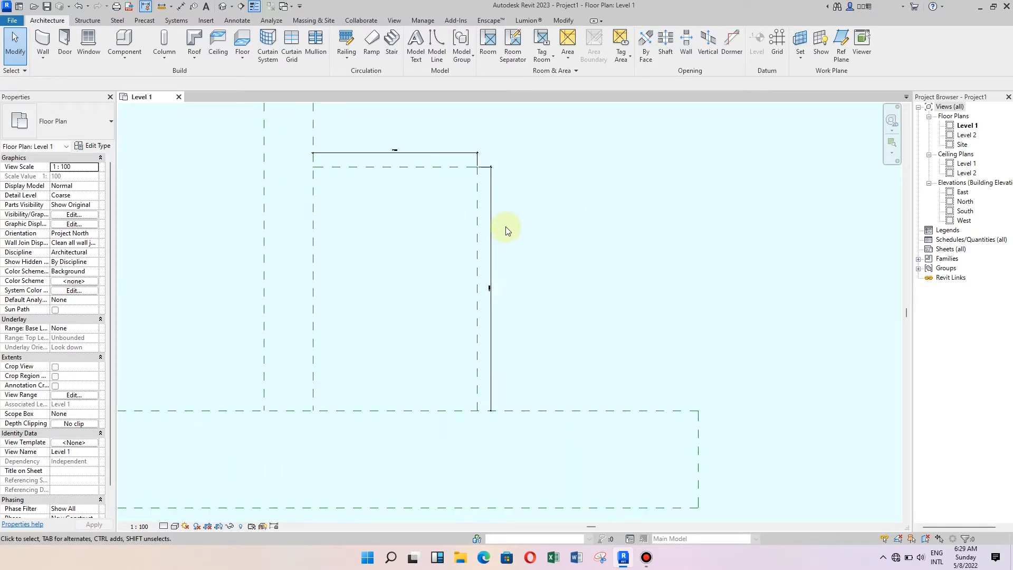
scroll(488, 285, "up", 6)
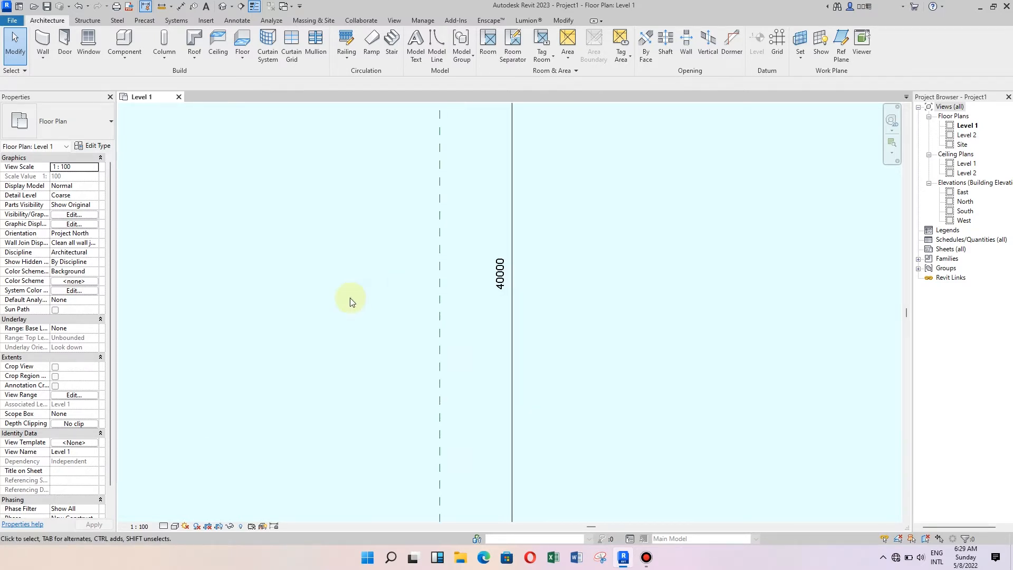
scroll(493, 322, "down", 4)
scroll(410, 214, "up", 4)
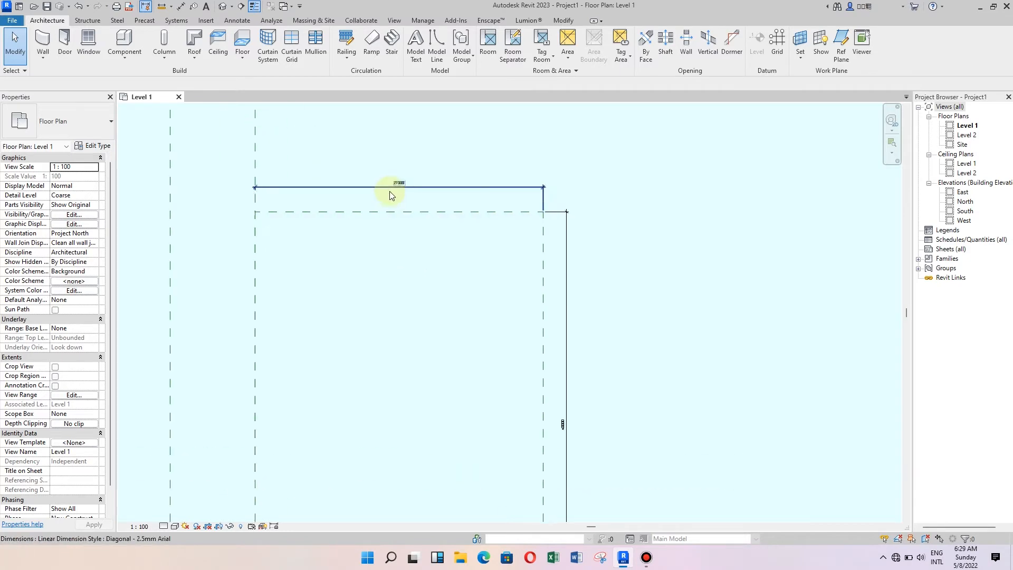
scroll(415, 193, "down", 5)
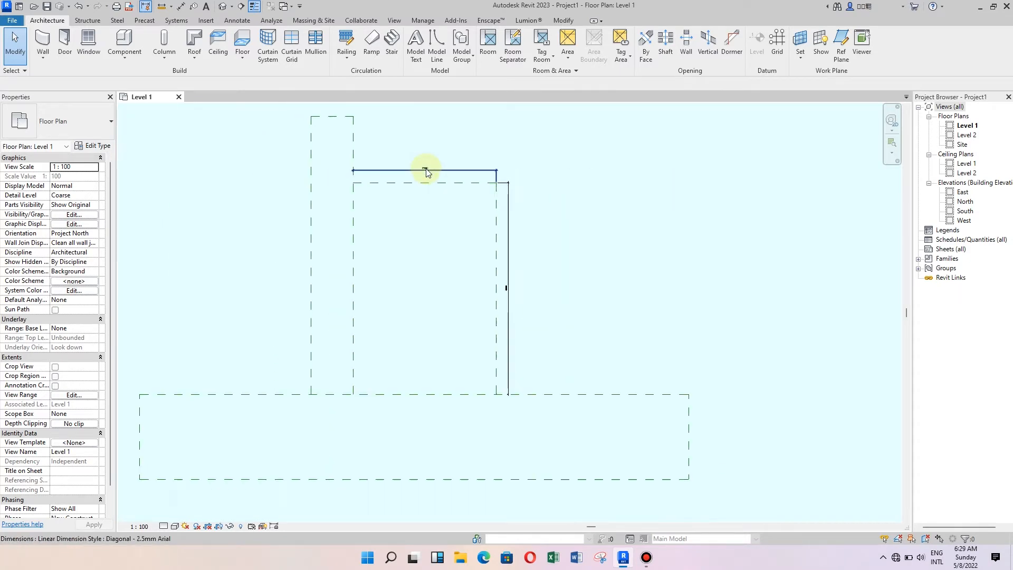
scroll(423, 233, "up", 1)
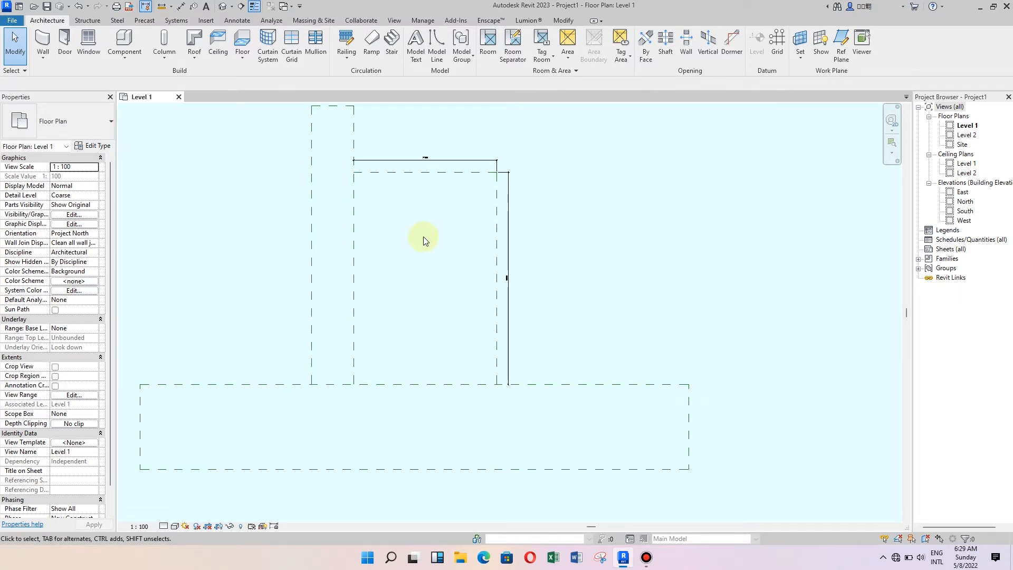
scroll(444, 243, "down", 2)
scroll(465, 243, "up", 1)
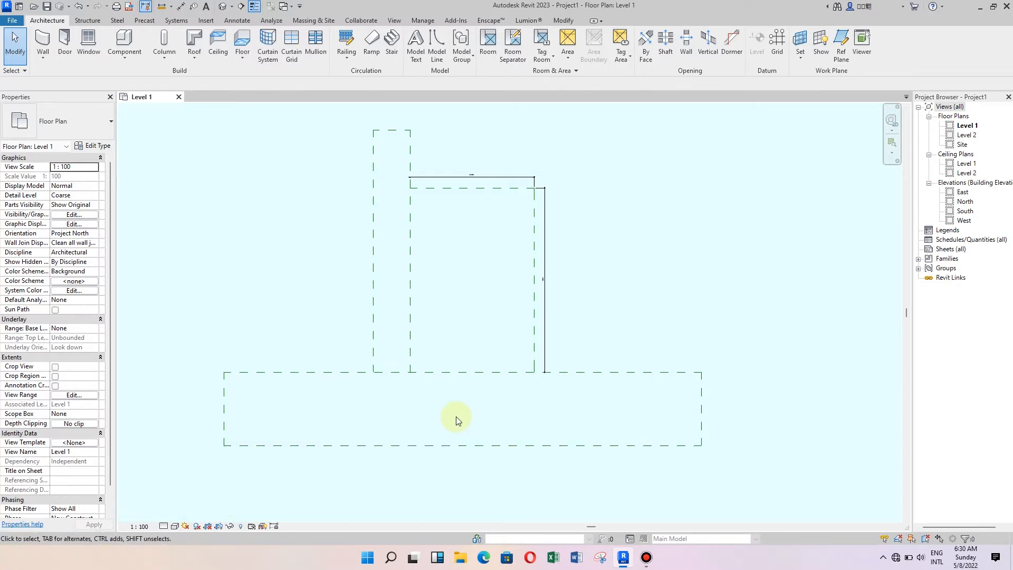
scroll(521, 284, "down", 1)
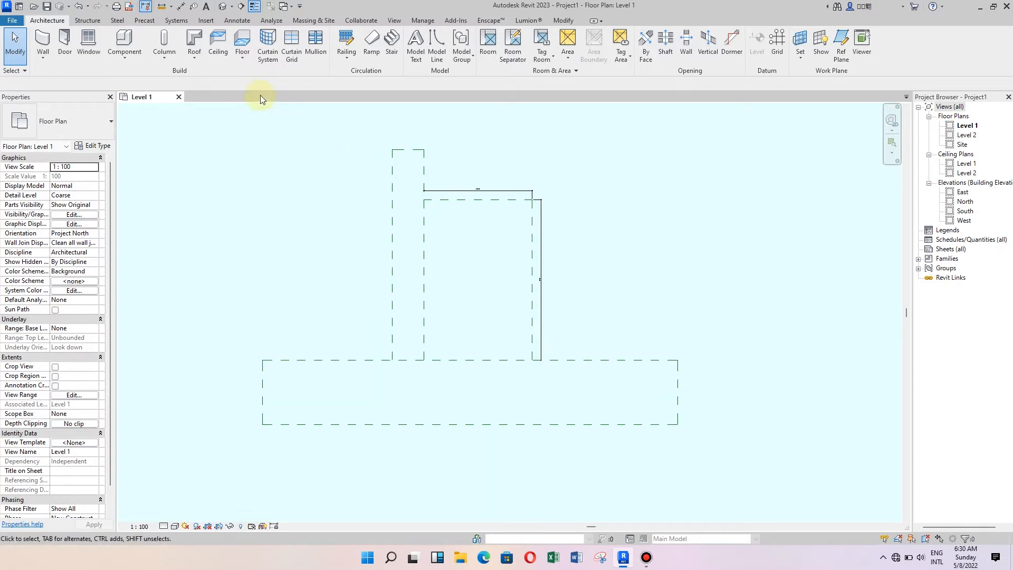
- Create a Generic 150mm floor on Level 1 with a 27000 by 40000 rectangular boundary snapped to the bay's reference planes
left_click(243, 42)
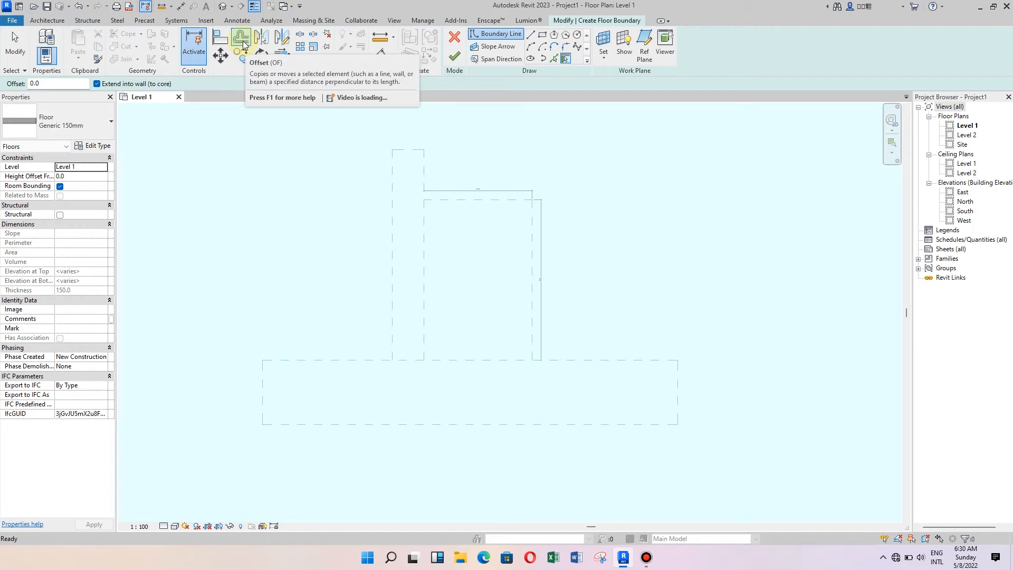
scroll(499, 318, "up", 1)
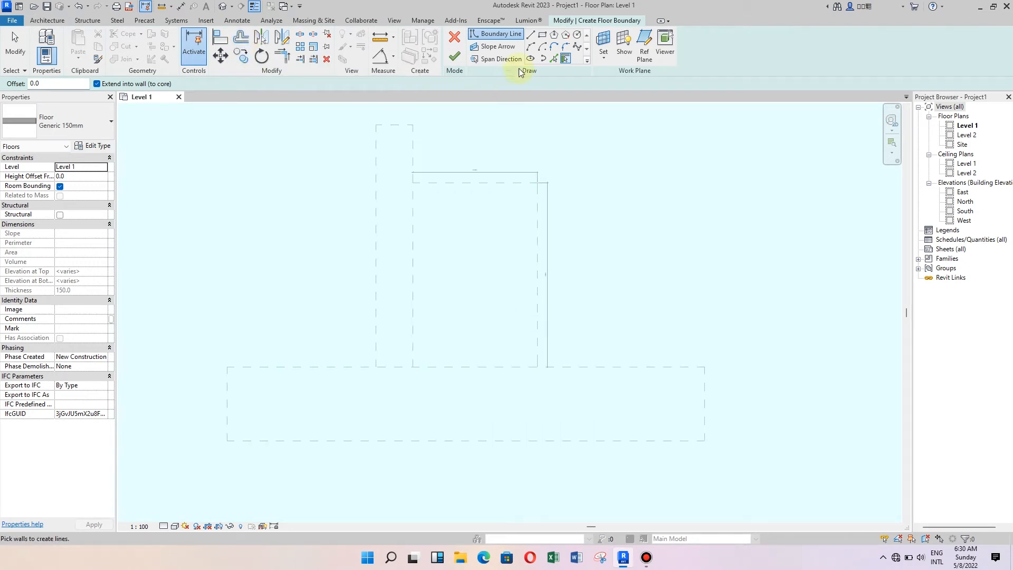
left_click(543, 35)
left_click(413, 367)
left_click(537, 183)
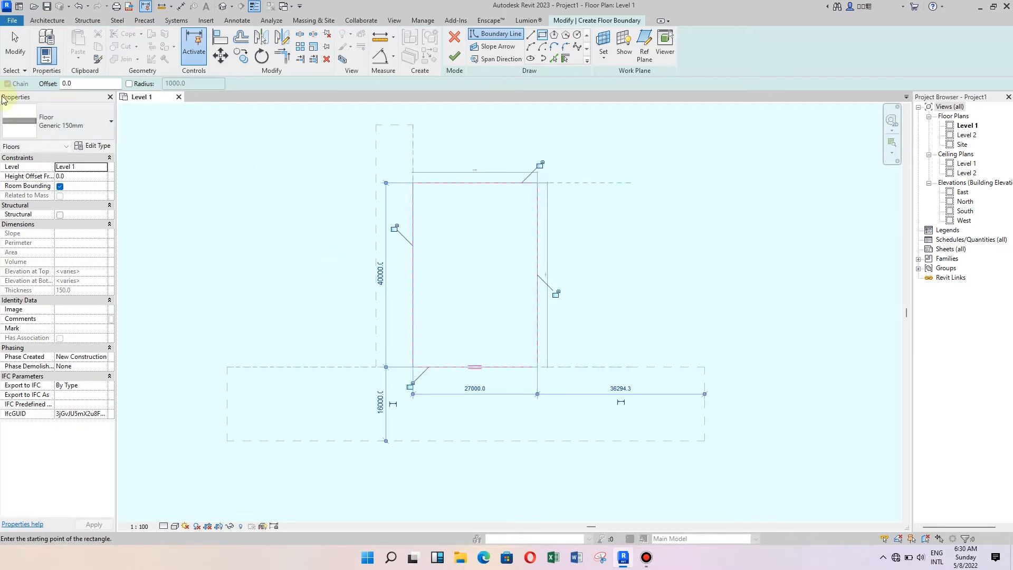
key("Escape")
key("Escape")
left_click(461, 58)
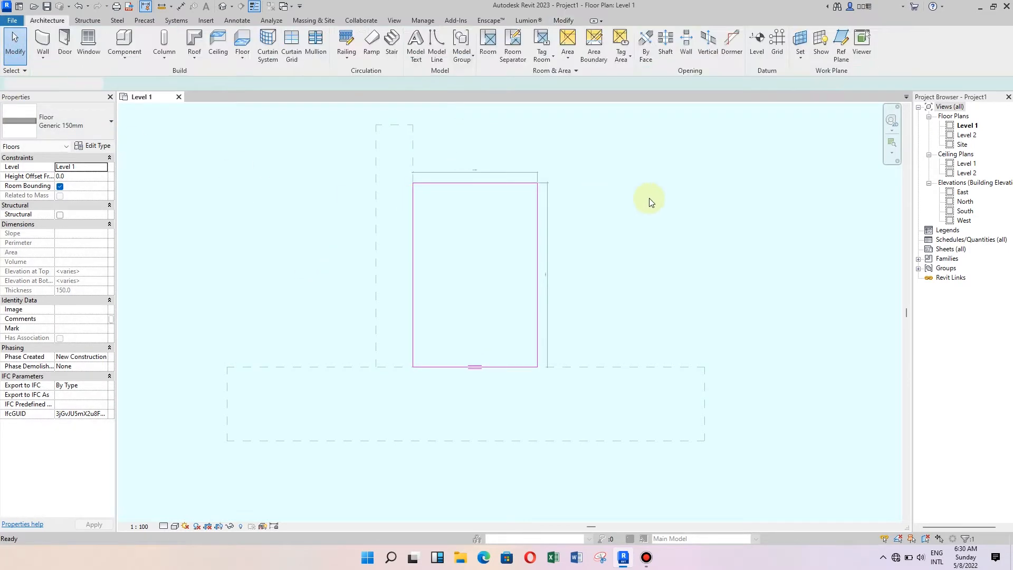
- Set the Level 1 plan's detail level to Fine and its visual style to Consistent Colors
left_click(657, 198)
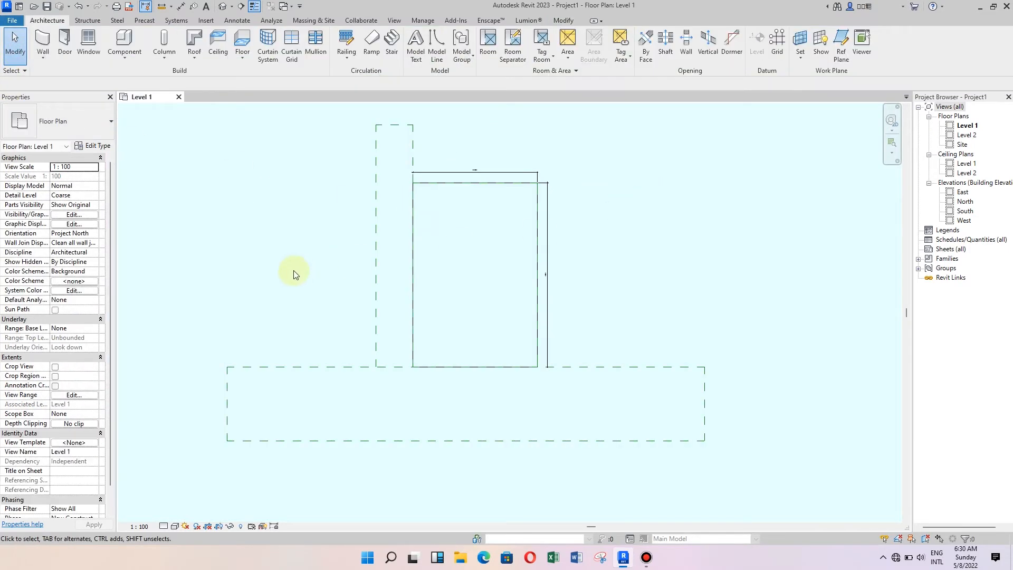
scroll(293, 272, "down", 1)
left_click(164, 526)
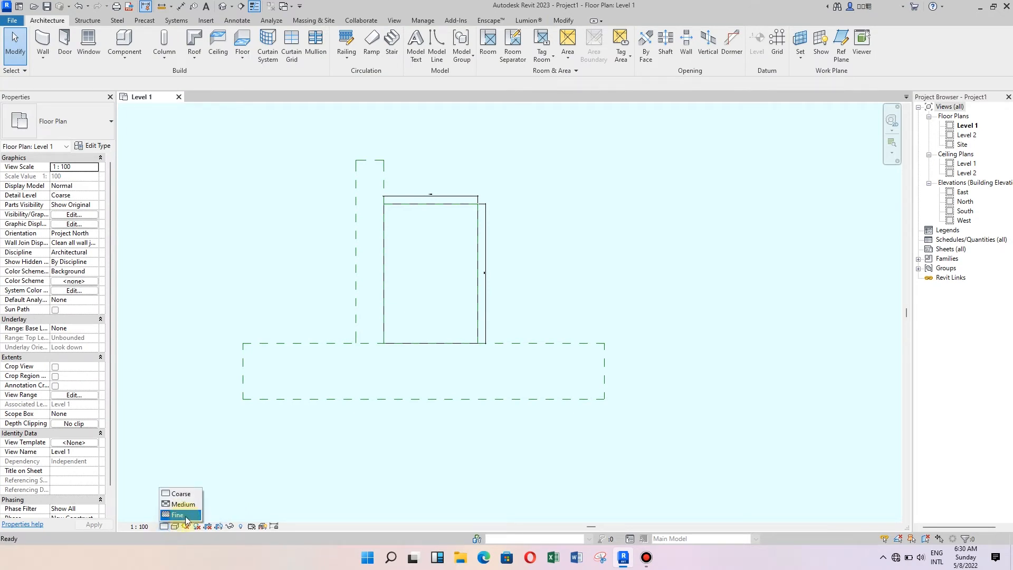
left_click(177, 514)
left_click(174, 528)
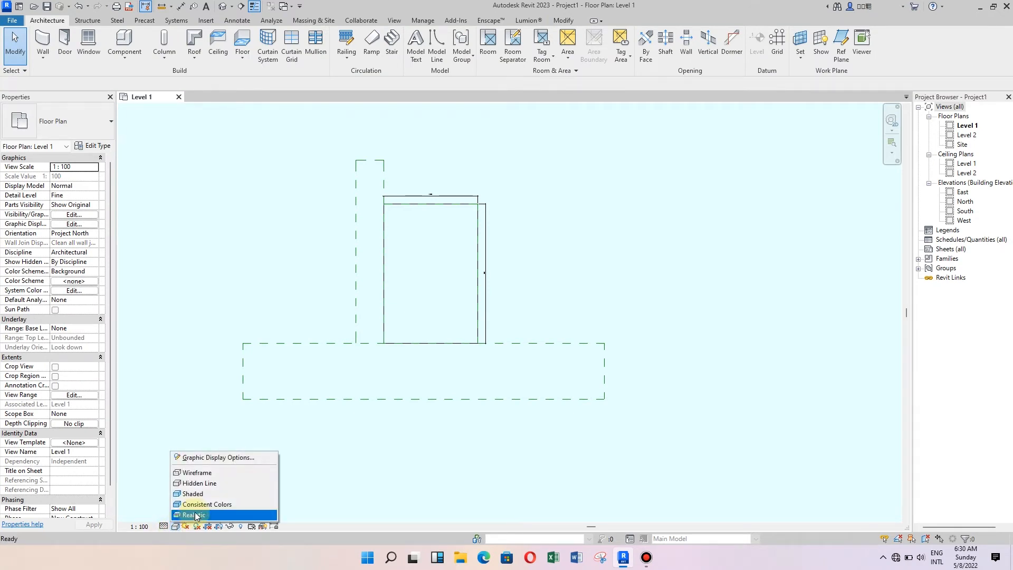
left_click(199, 501)
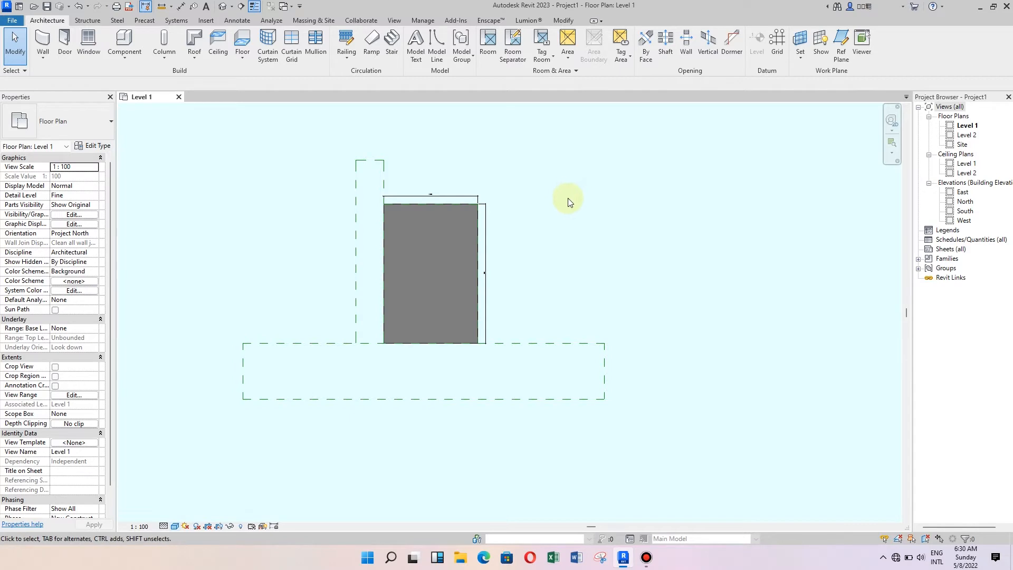
scroll(507, 266, "down", 2)
scroll(519, 243, "up", 3)
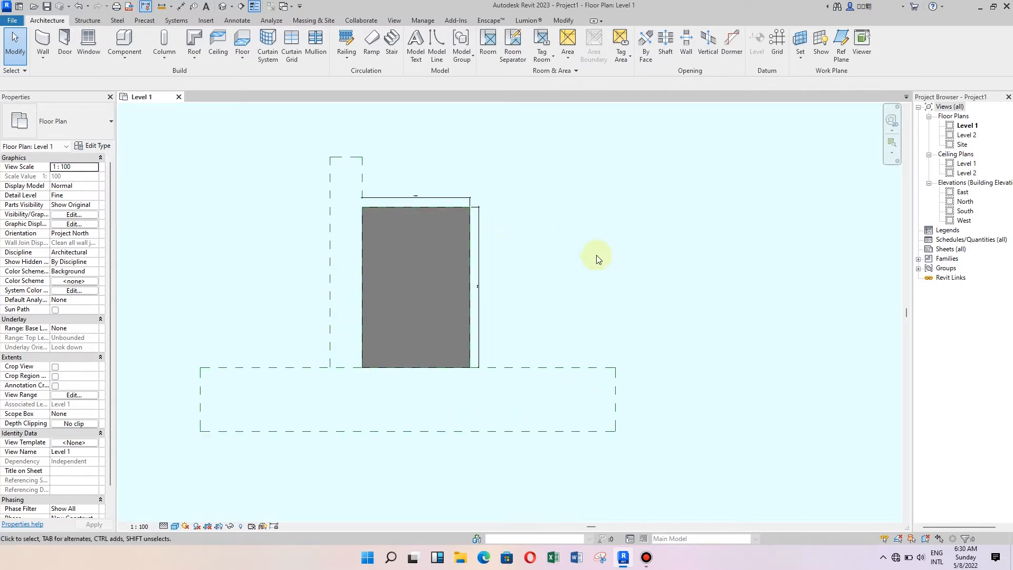
middle_click_drag(573, 262, 624, 254)
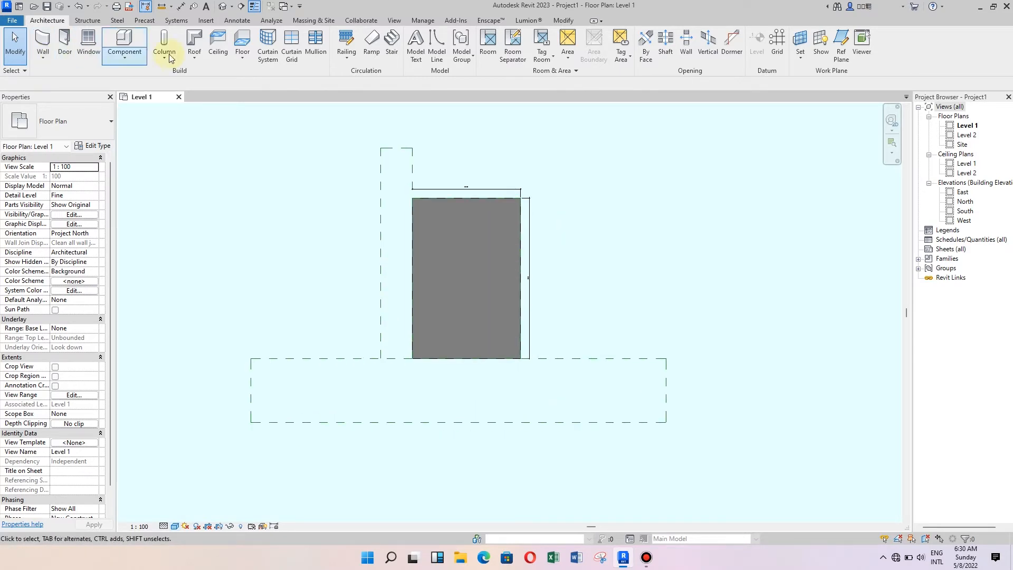
- Create an Insitu Concrete 225mm floor with a 103680 by 16000 rectangular boundary snapped to the wide lower bay's reference planes
left_click(242, 40)
left_click(86, 121)
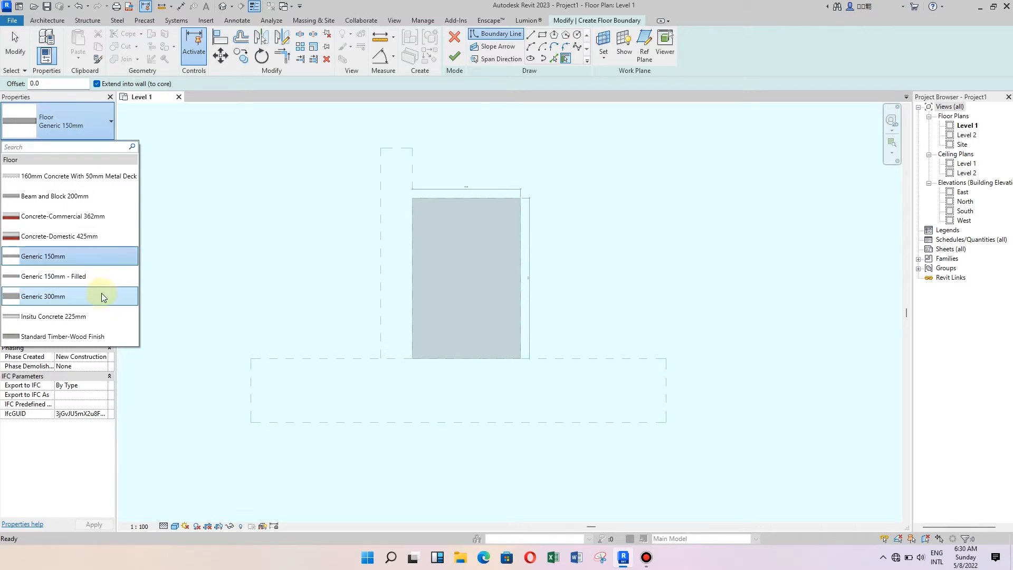
left_click(80, 317)
scroll(518, 330, "down", 1)
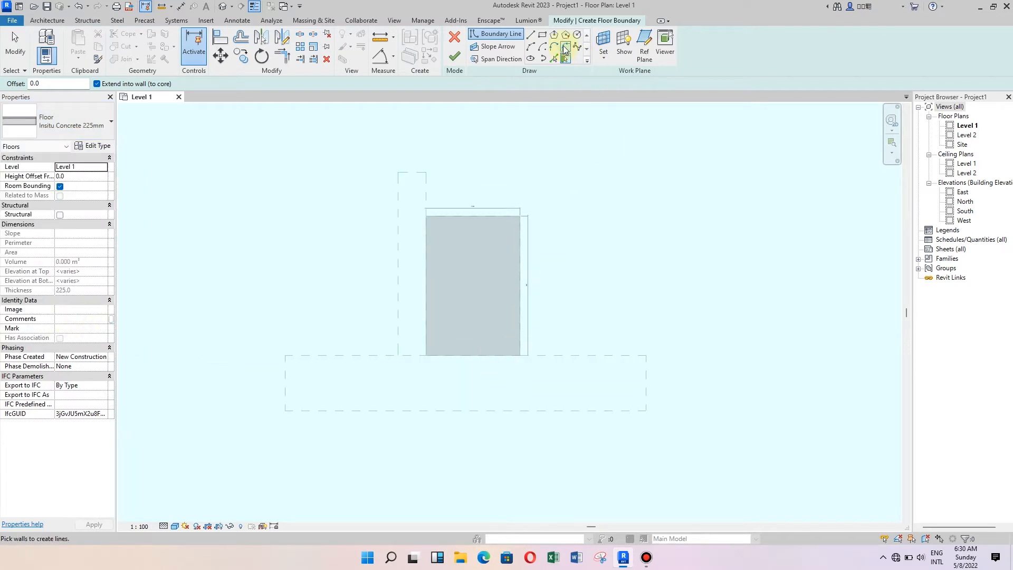
left_click(542, 34)
left_click(647, 353)
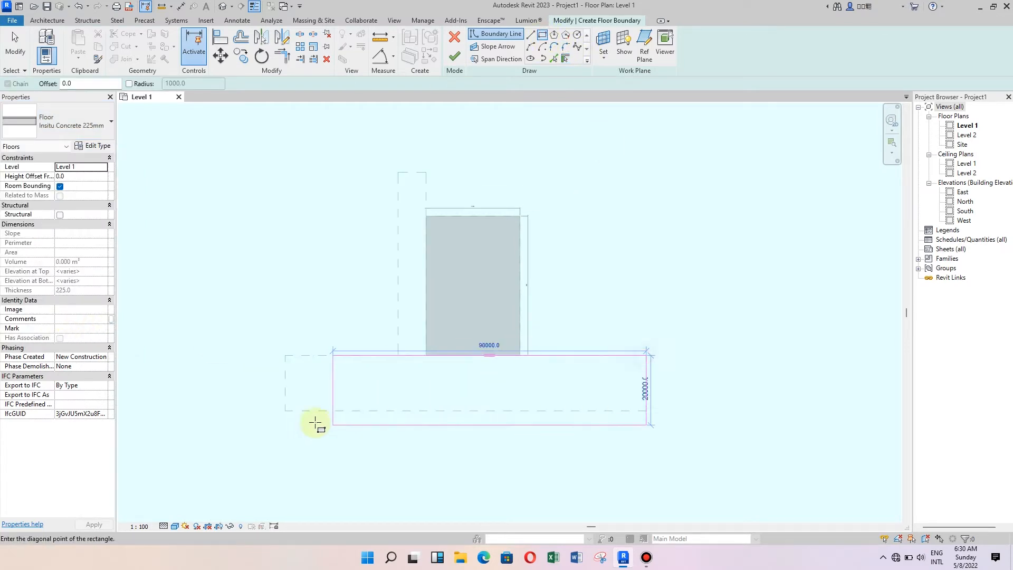
left_click(286, 411)
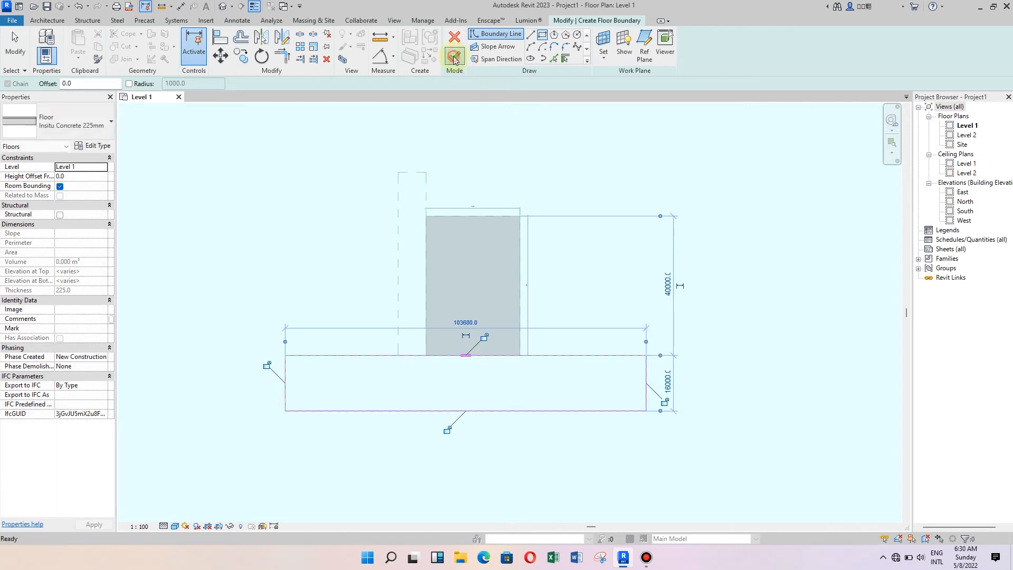
left_click(454, 57)
left_click(555, 175)
scroll(570, 171, "up", 1)
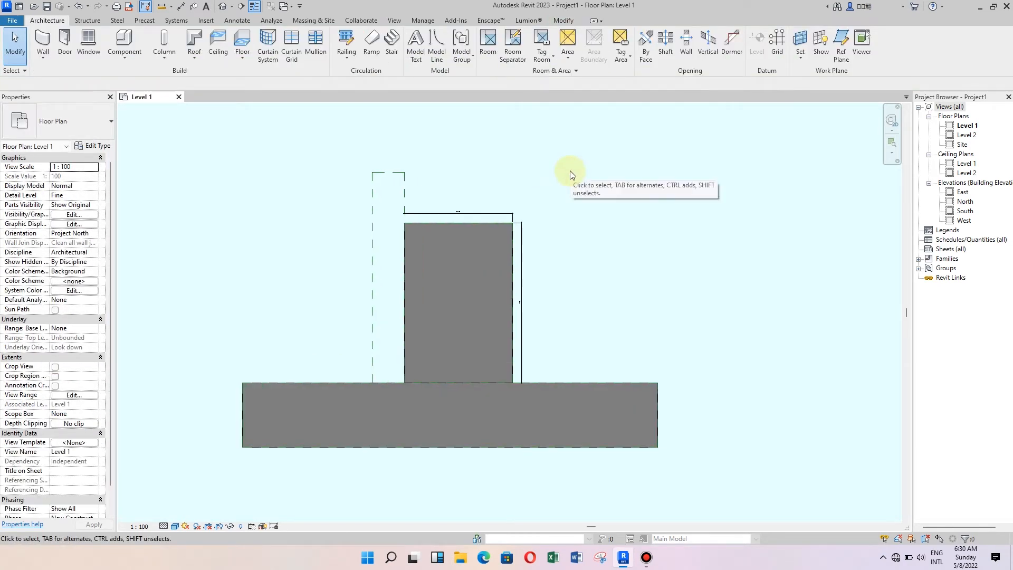
- Create an Insitu Concrete 225mm floor with an 8000 wide rectangular boundary over the tall narrow bay beside the central floor
left_click(242, 45)
left_click(542, 34)
left_click(402, 382)
left_click(372, 173)
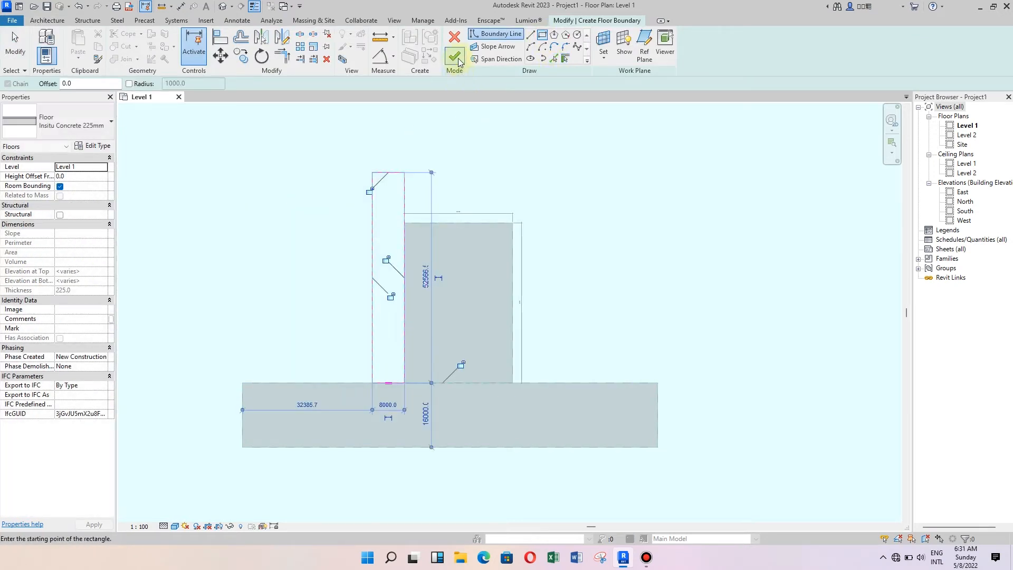
left_click(455, 56)
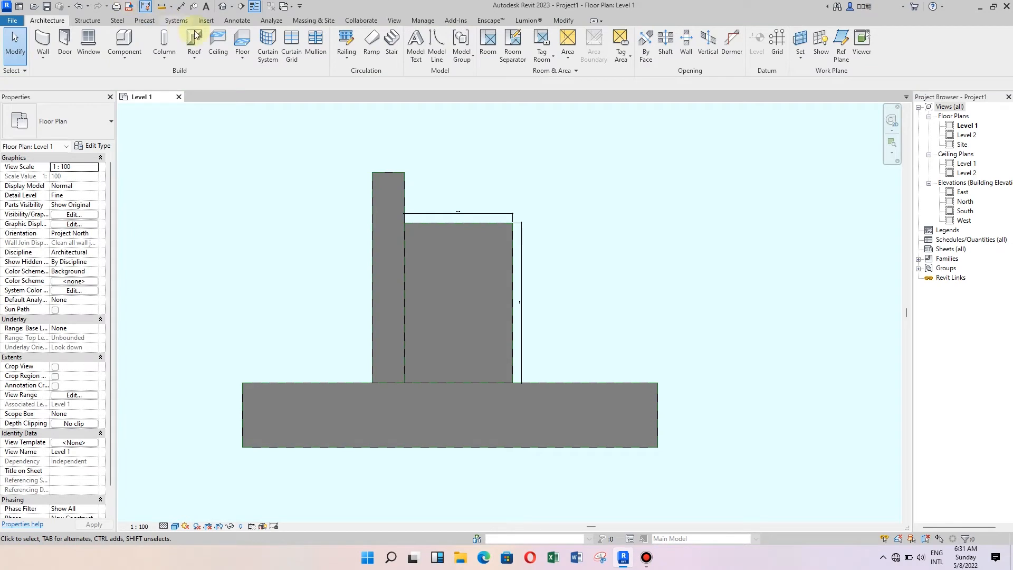
- Open the default 3D view and set it to Consistent Colors with Fine detail to inspect the three floors
left_click(223, 6)
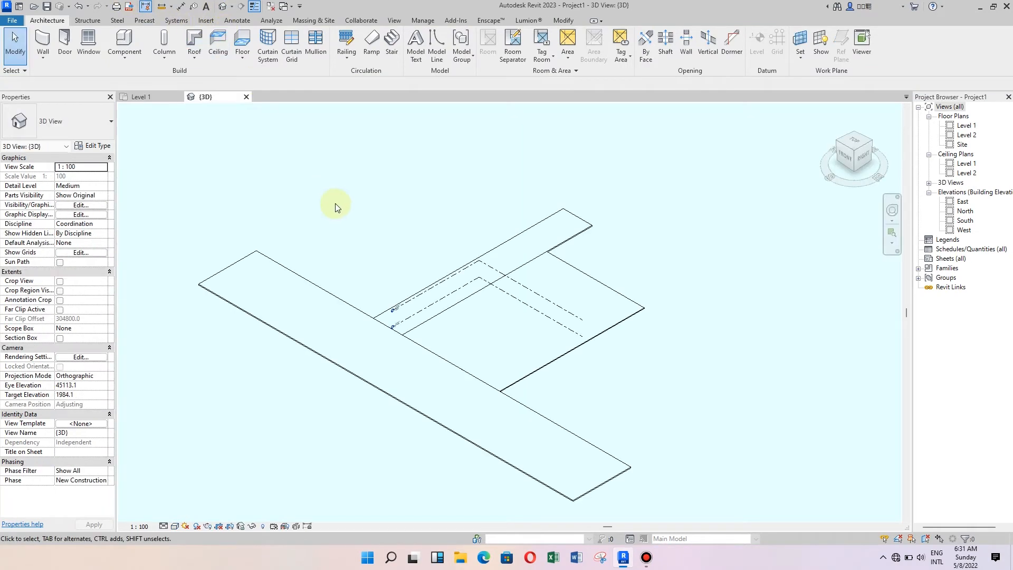
left_click(175, 527)
left_click(182, 504)
left_click(164, 527)
left_click(175, 516)
scroll(341, 452, "down", 1)
middle_click_drag(348, 459, 381, 437, "shift")
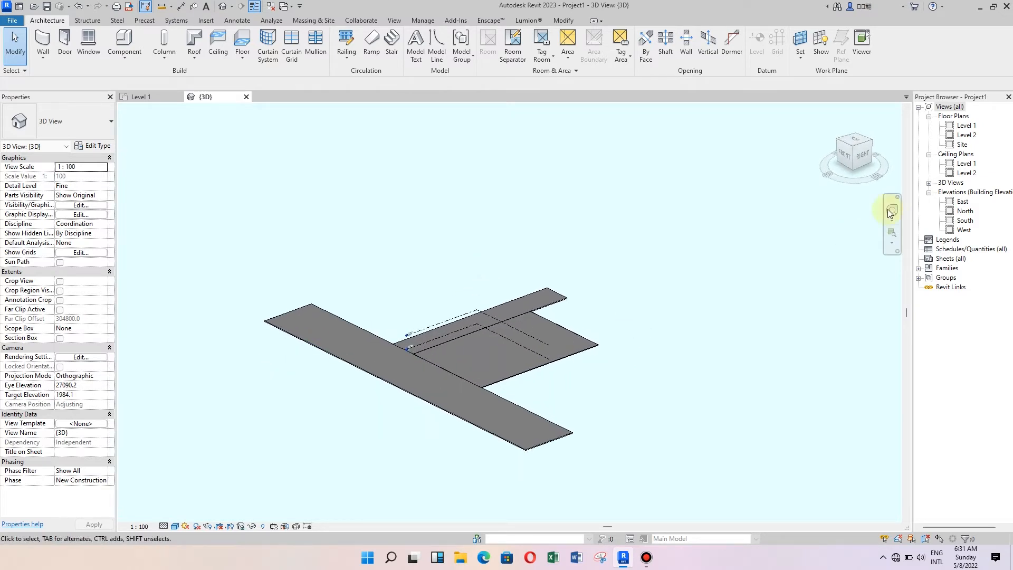
- Return to the Level 1 plan and start the Paint tool, browsing the project materials for a floor finish
double_click(966, 125)
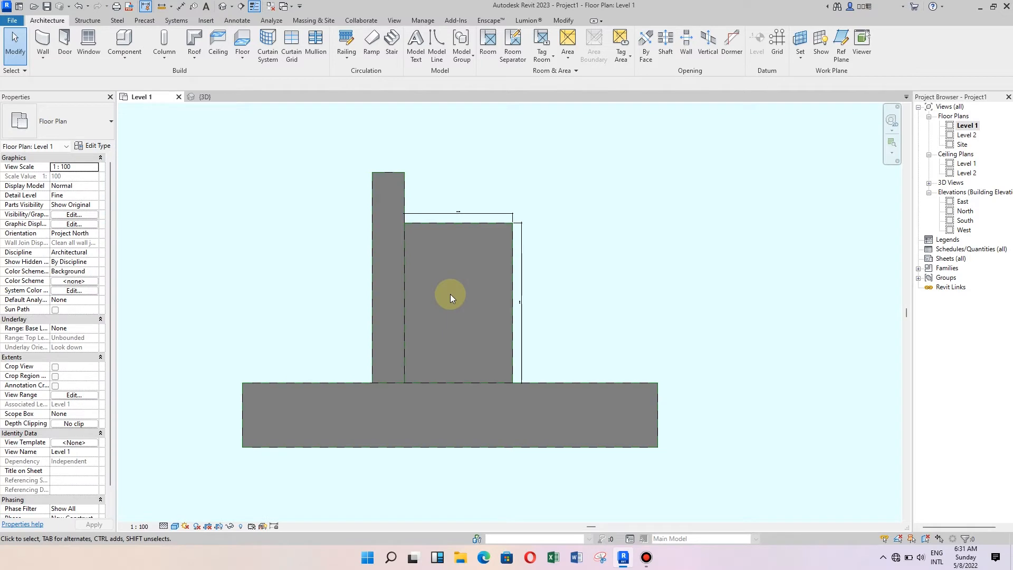
left_click(597, 380)
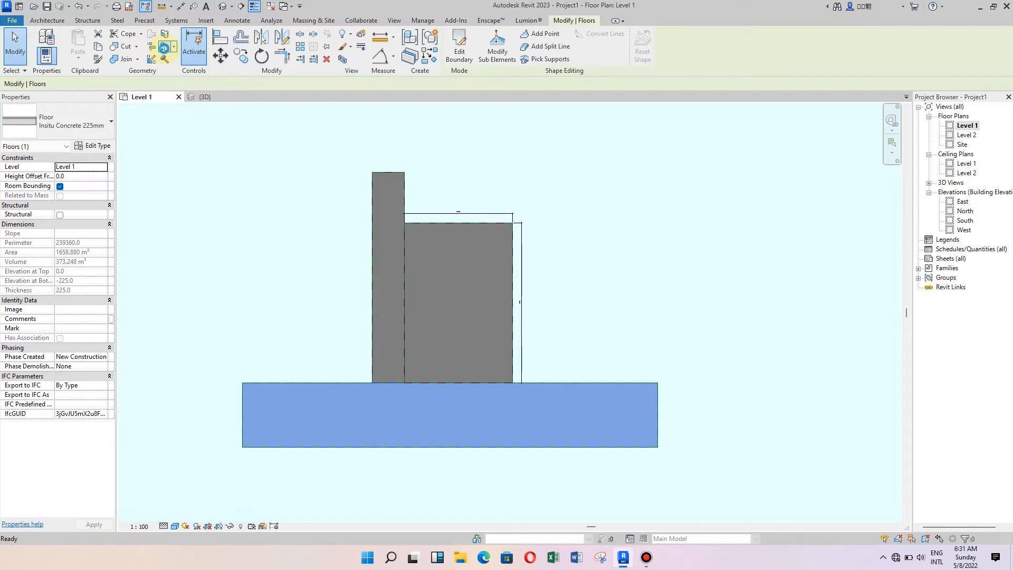
left_click(164, 47)
scroll(115, 230, "down", 3)
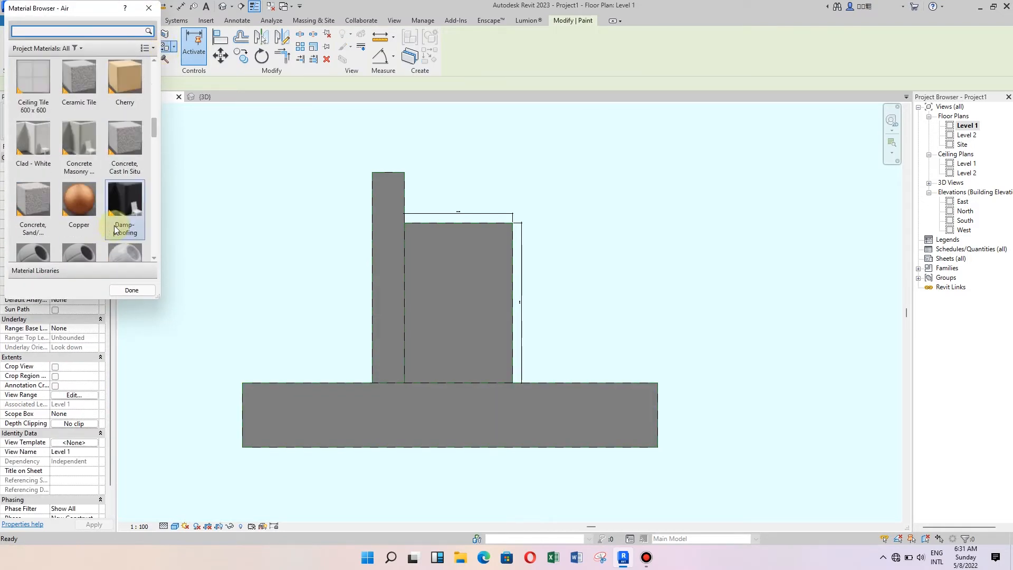
scroll(115, 230, "down", 5)
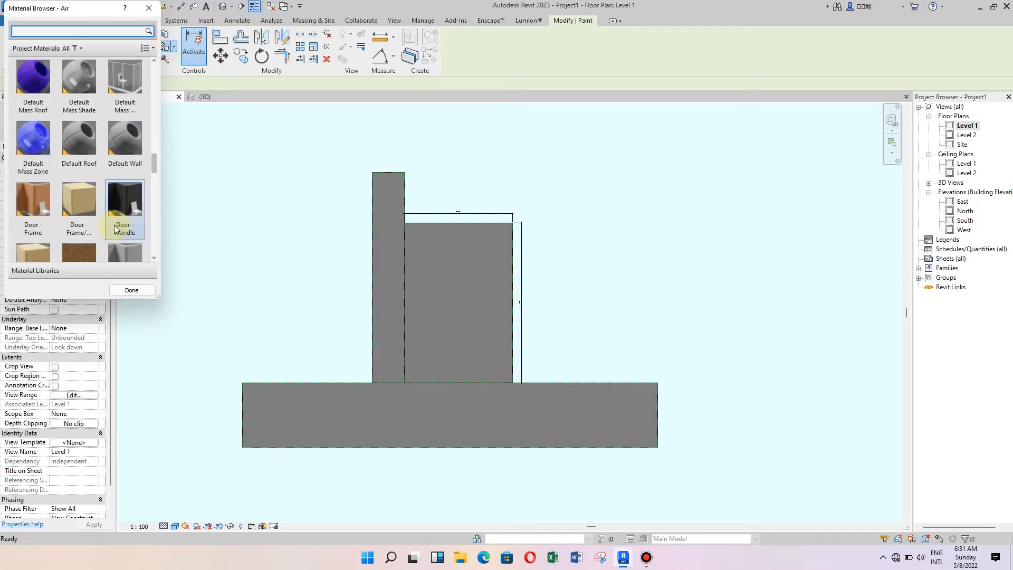
scroll(115, 229, "down", 3)
scroll(115, 229, "up", 5)
scroll(115, 229, "up", 3)
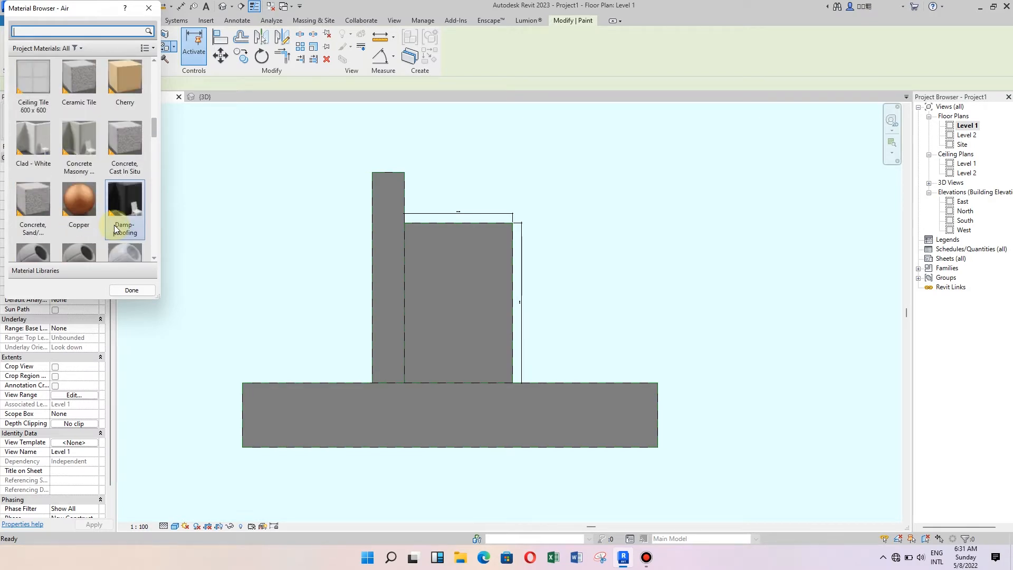
- Try painting the tall narrow floor with Concrete Masonry Units, Concrete, Cast In Situ and Damp-proofing
left_click(79, 145)
left_click(377, 276)
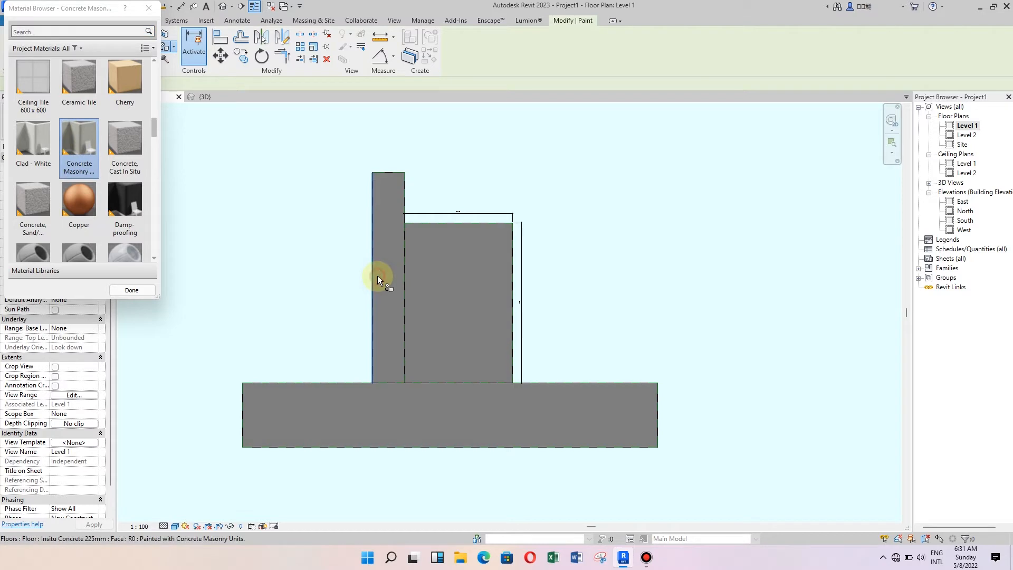
left_click(127, 162)
left_click(385, 248)
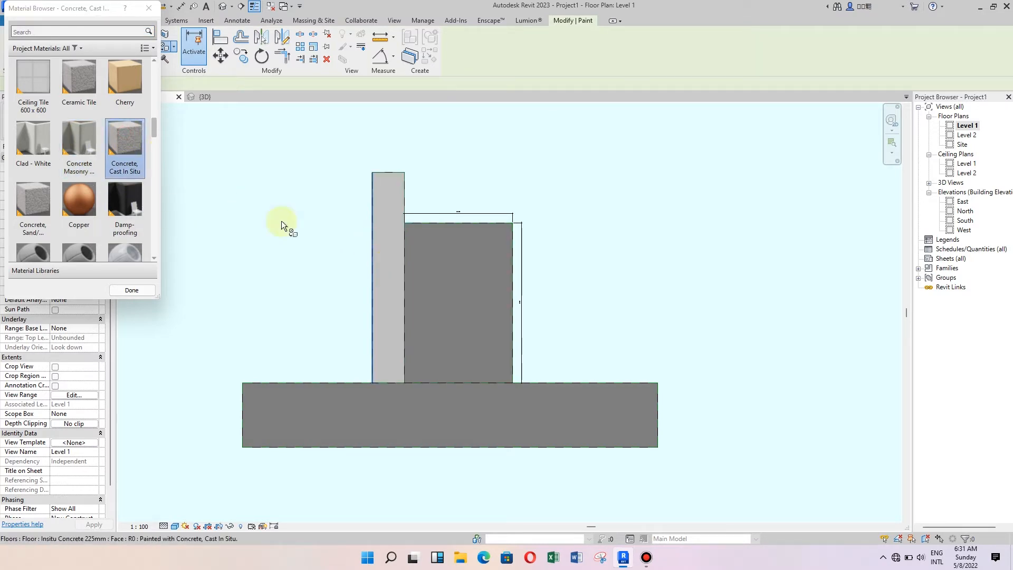
scroll(88, 224, "up", 5)
scroll(88, 224, "up", 1)
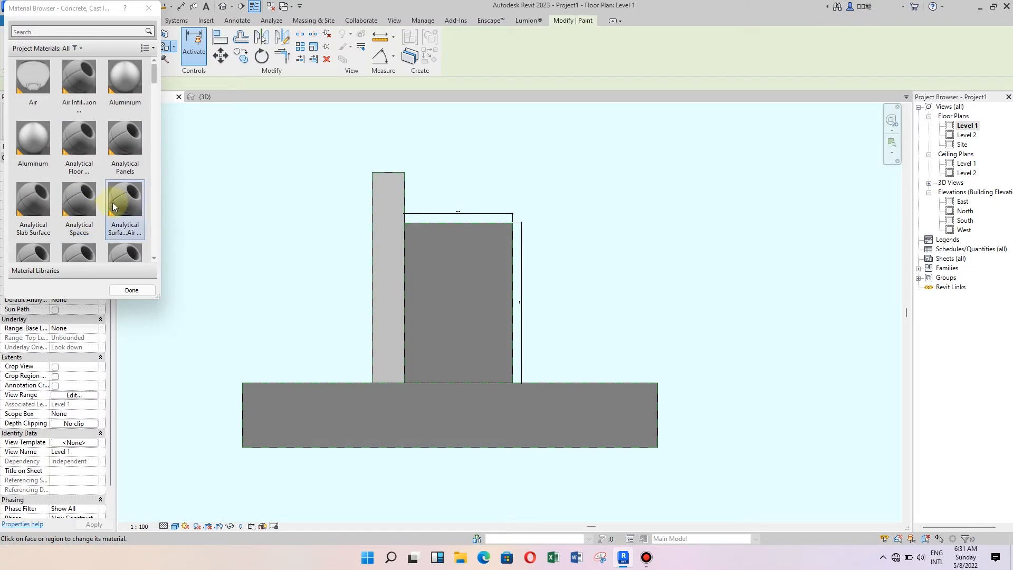
scroll(121, 199, "down", 6)
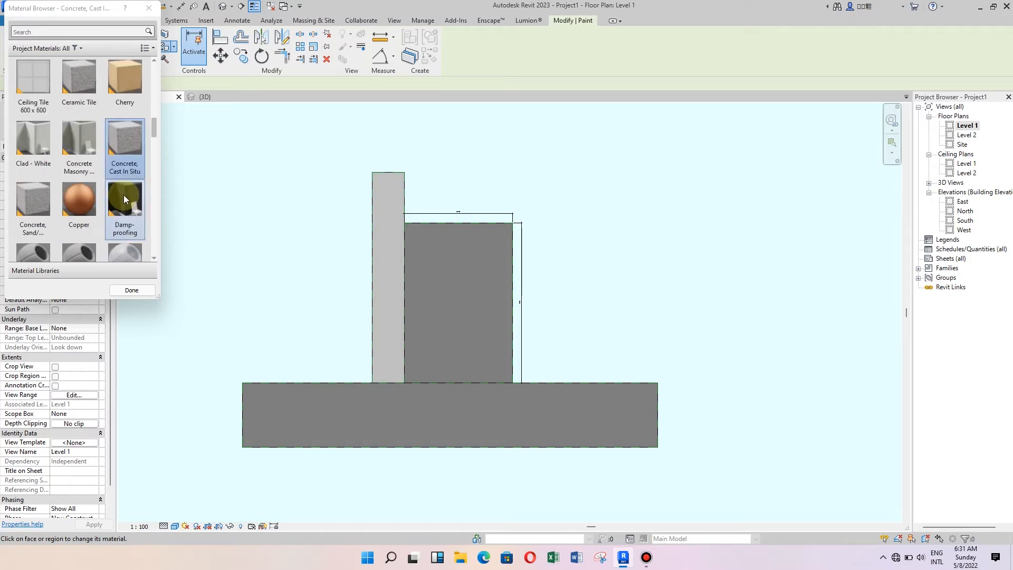
left_click(121, 200)
left_click(386, 305)
- Paint the central rectangular floor with the Earth material
scroll(93, 208, "down", 5)
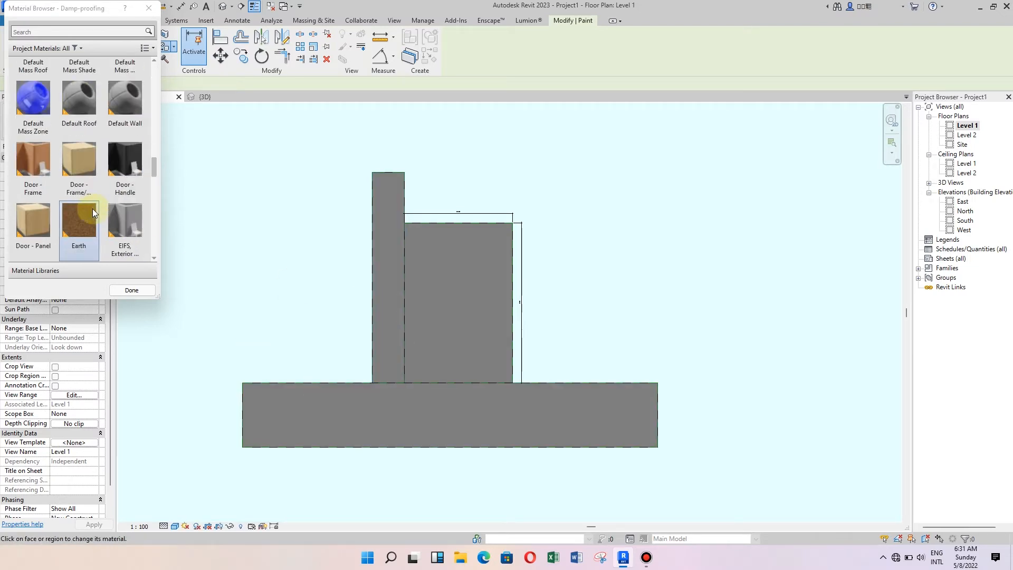
left_click(85, 211)
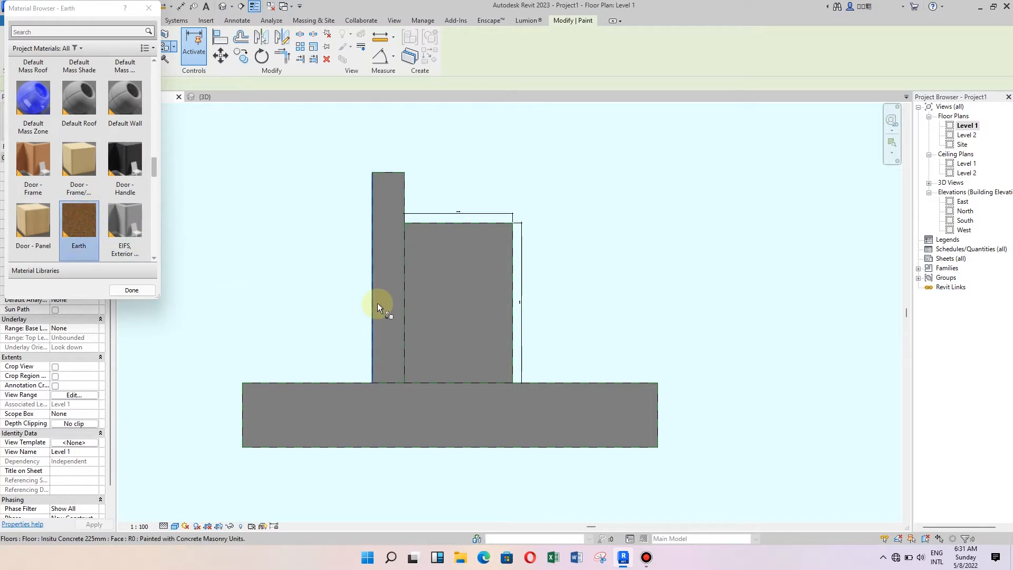
left_click(409, 290)
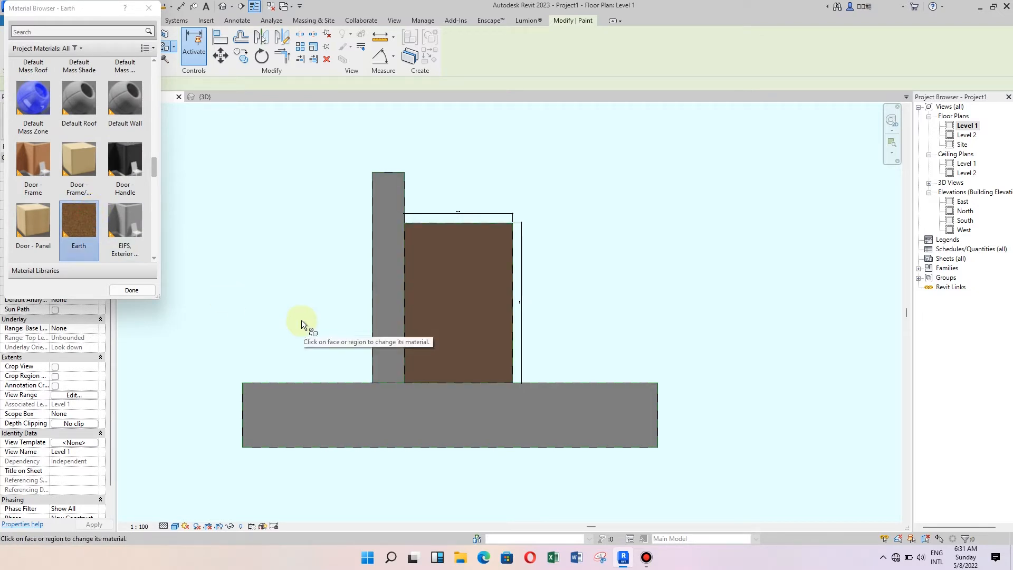
- Try the Roofing, EPDM and Rigid insulation materials on the tall narrow floor, and Rigid insulation on the wide lower floor
scroll(123, 219, "down", 10)
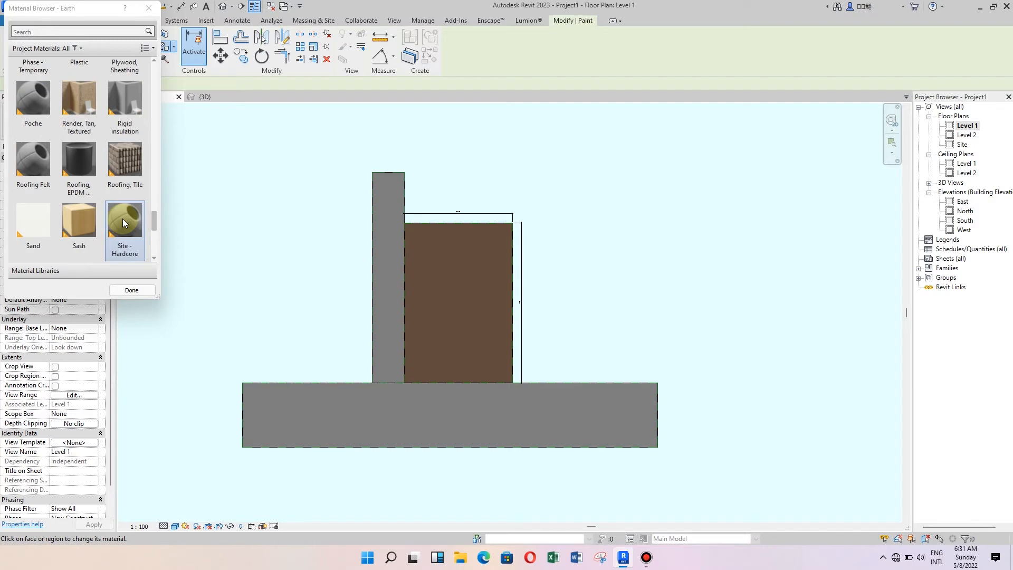
left_click(89, 198)
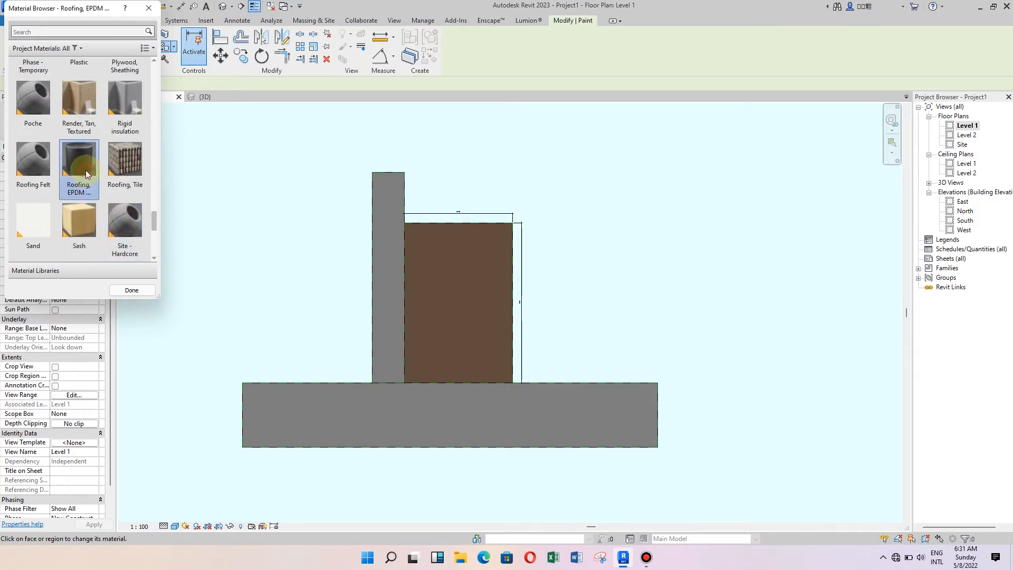
left_click(379, 284)
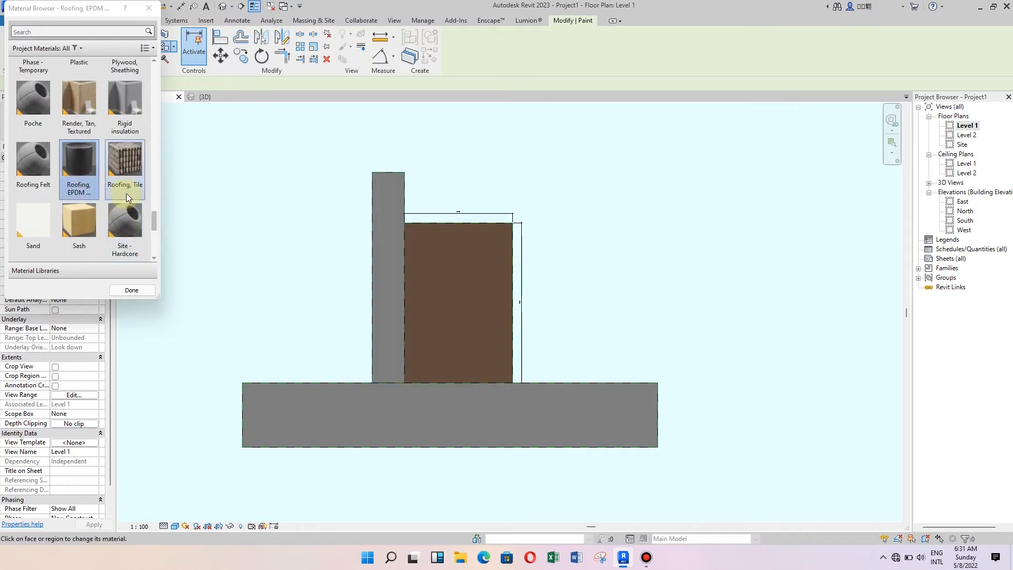
scroll(128, 193, "up", 1)
scroll(128, 203, "down", 1)
left_click(125, 103)
left_click(389, 309)
left_click(341, 401)
- Paint the wide lower floor and the tall narrow floor with Asphalt, Bitumen, and close the material browser
scroll(81, 182, "down", 2)
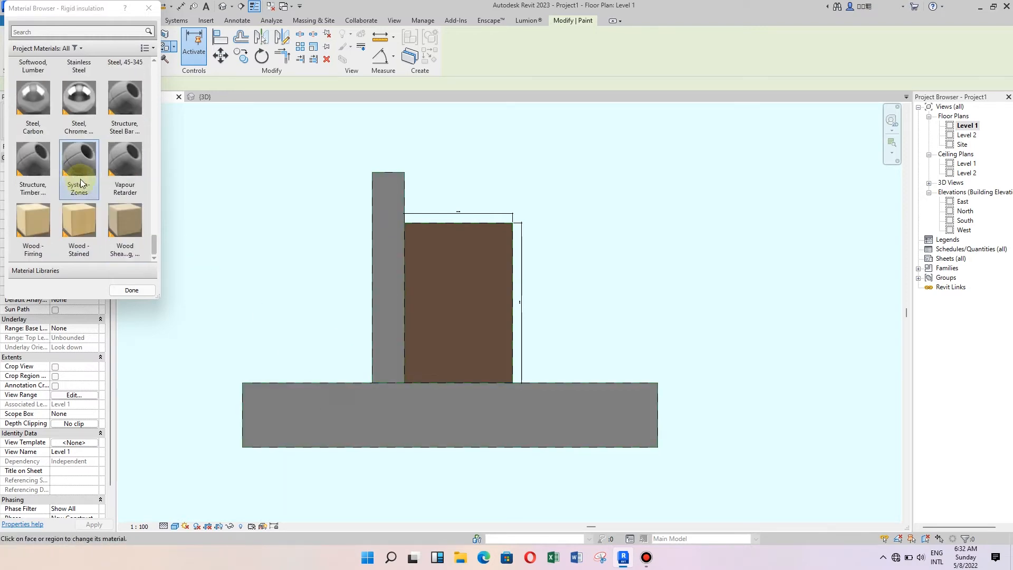
scroll(111, 216, "up", 5)
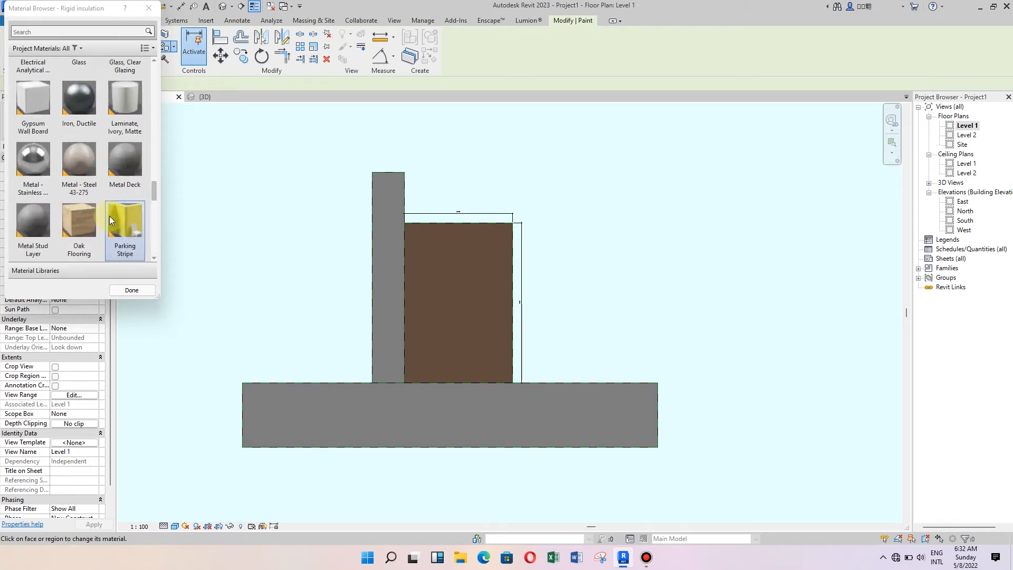
scroll(109, 216, "up", 3)
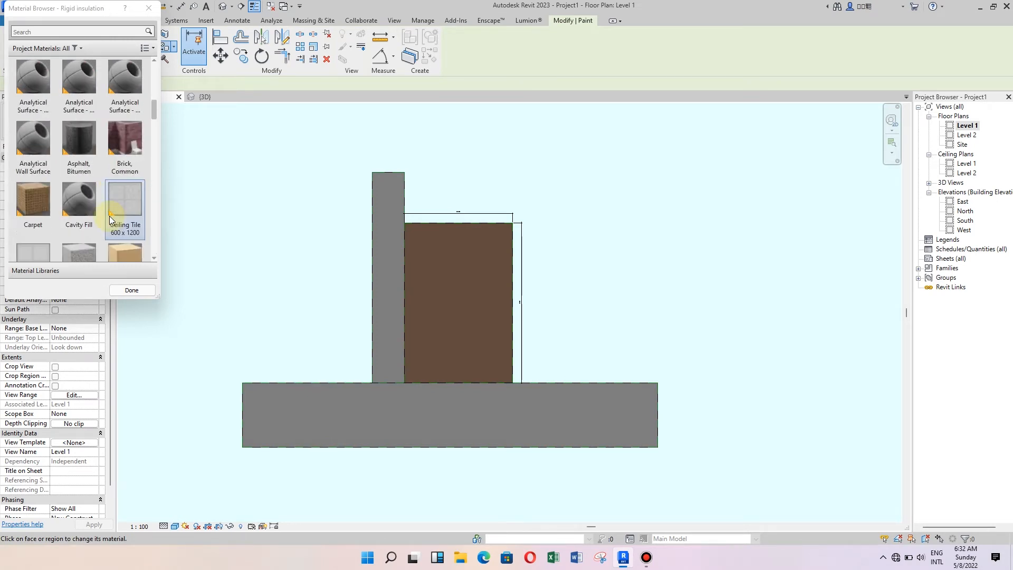
left_click(79, 140)
left_click(321, 428)
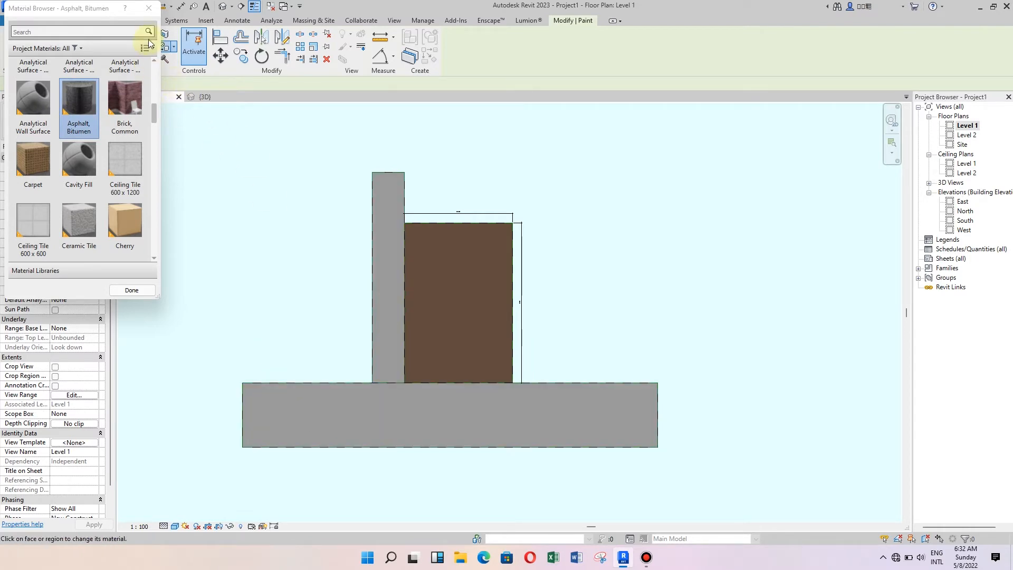
left_click(149, 8)
scroll(647, 278, "down", 2)
scroll(646, 278, "down", 1)
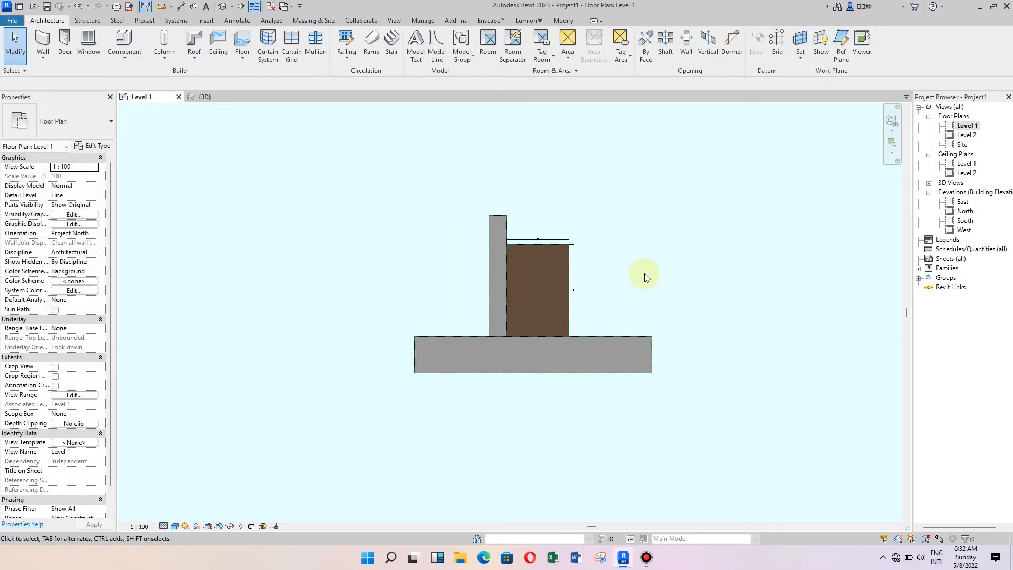
scroll(707, 356, "up", 2)
scroll(516, 287, "up", 2)
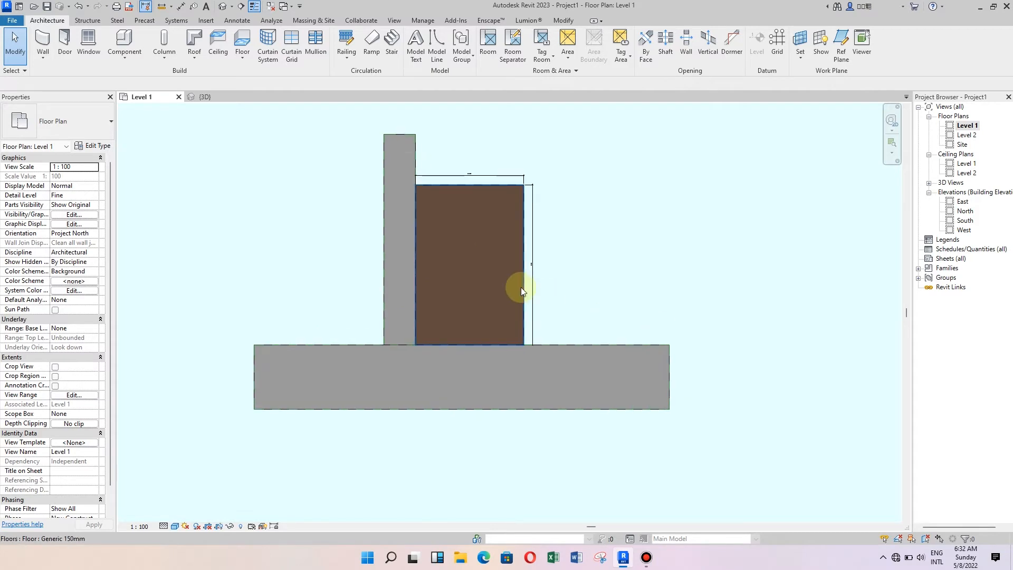
scroll(649, 256, "up", 2)
scroll(649, 269, "down", 3)
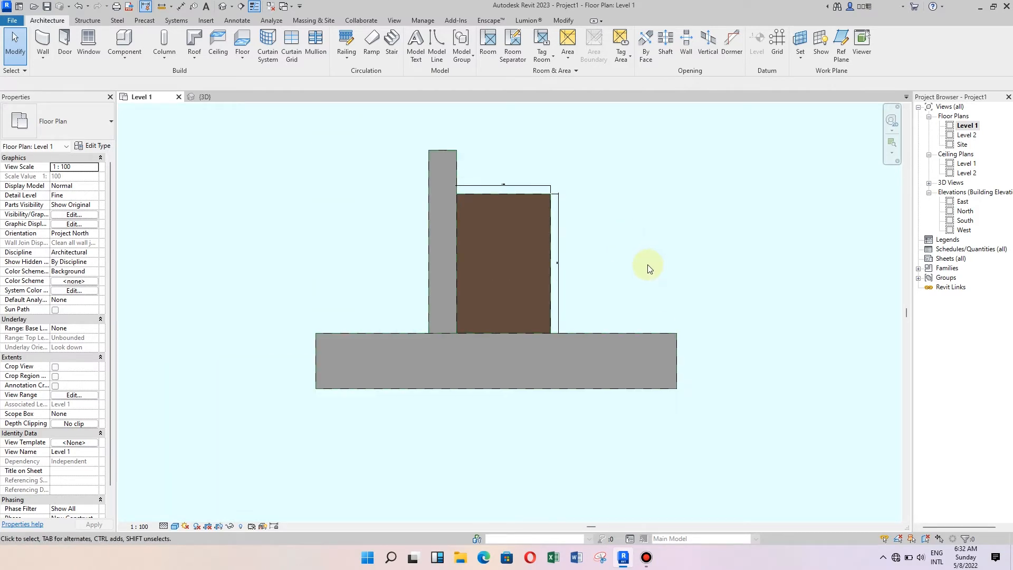
scroll(649, 268, "up", 2)
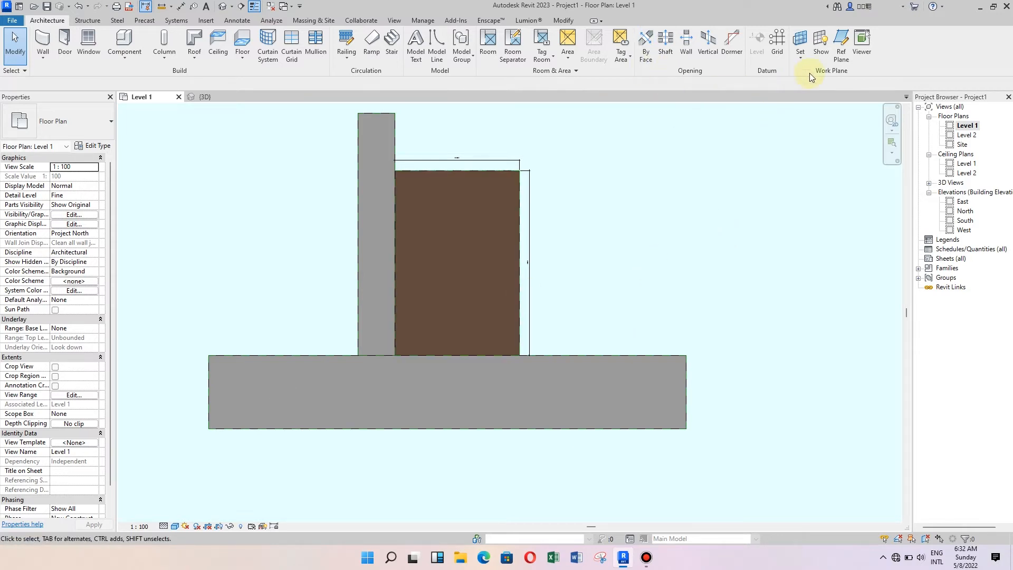
- Draw a horizontal reference plane 10000 above the wide lower floor's upper edge, spanning that floor's full width
left_click(840, 43)
left_click(210, 316)
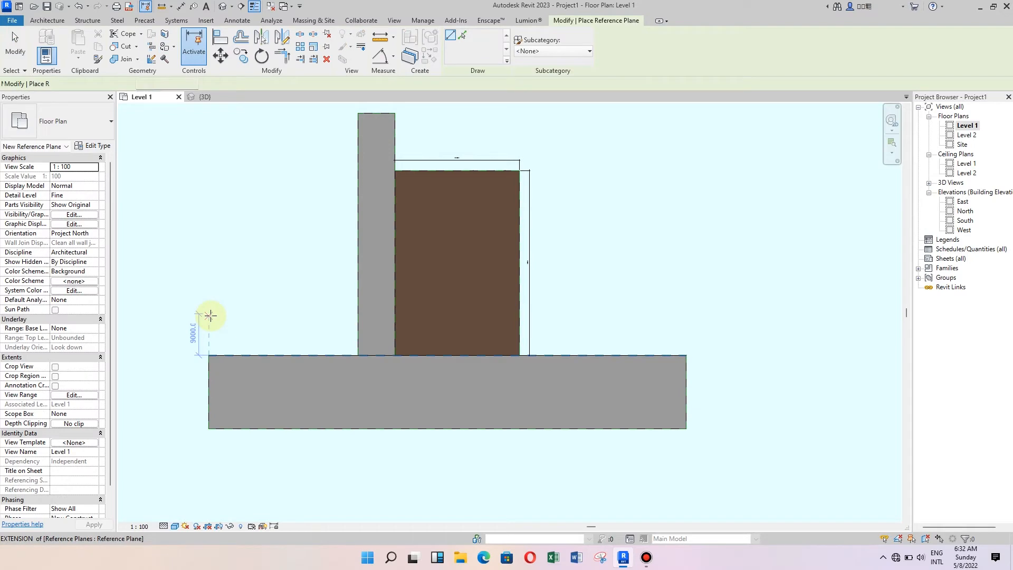
type("1")
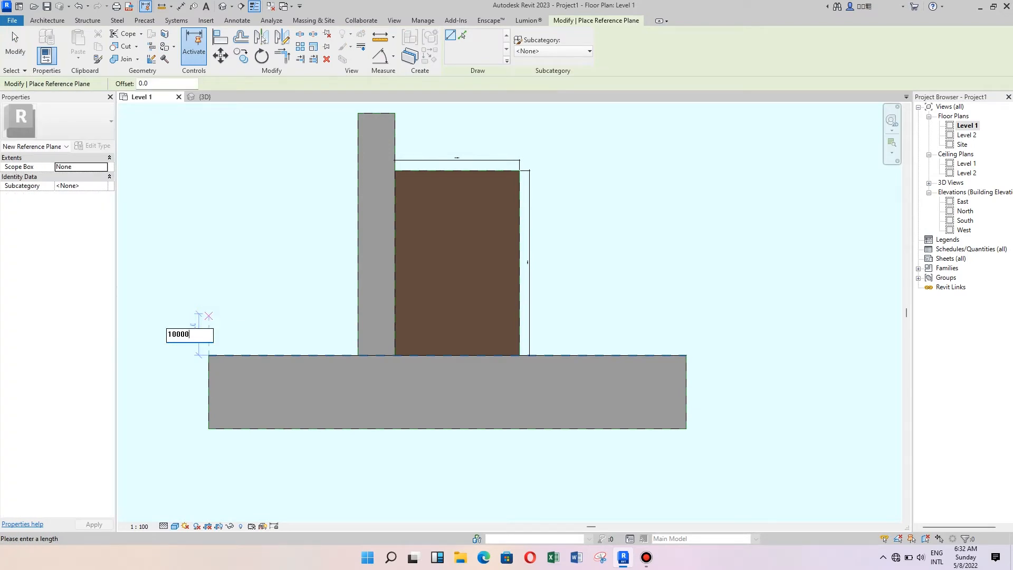
type("0000")
key("Return")
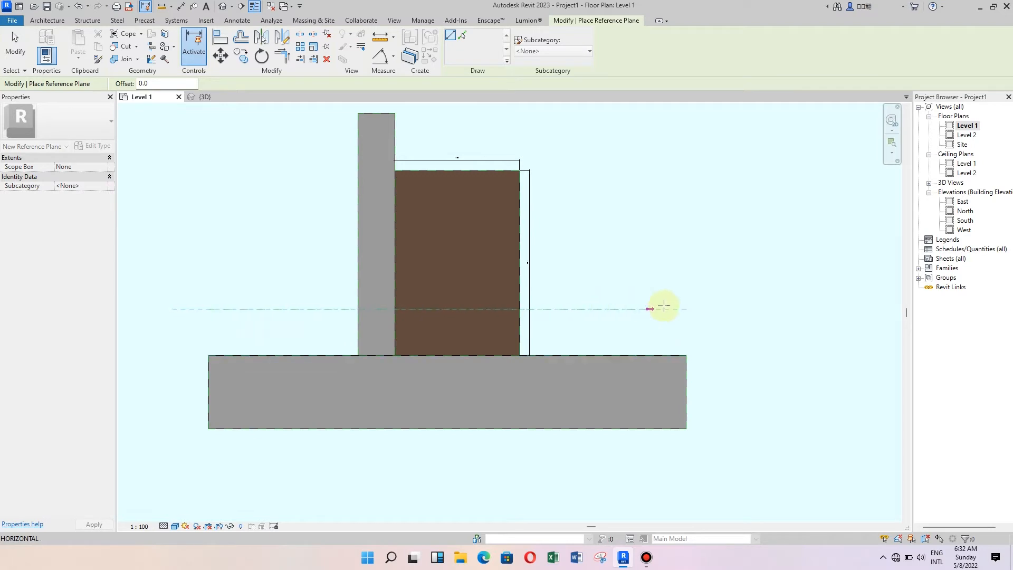
left_click(686, 306)
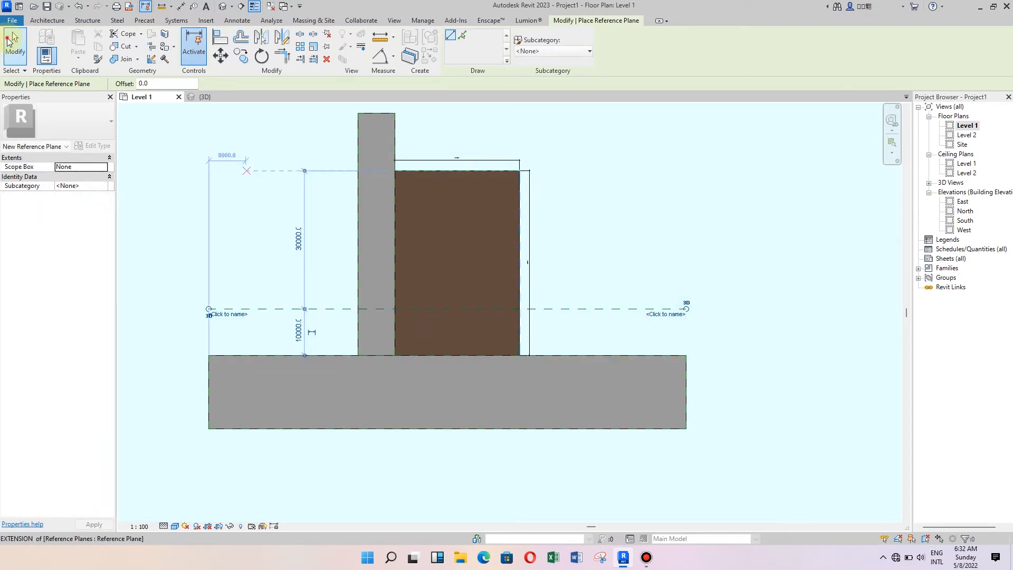
left_click(12, 40)
- Draw a vertical reference plane 6000 to the right of the central floor's left edge, from the tall floor's top level down to the wide lower floor
scroll(444, 231, "up", 2)
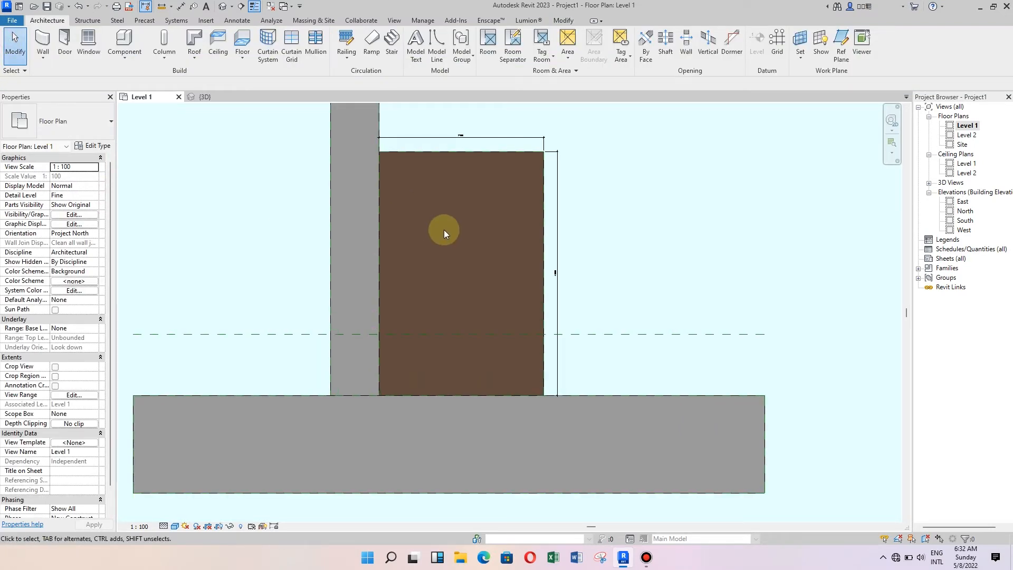
scroll(445, 230, "down", 1)
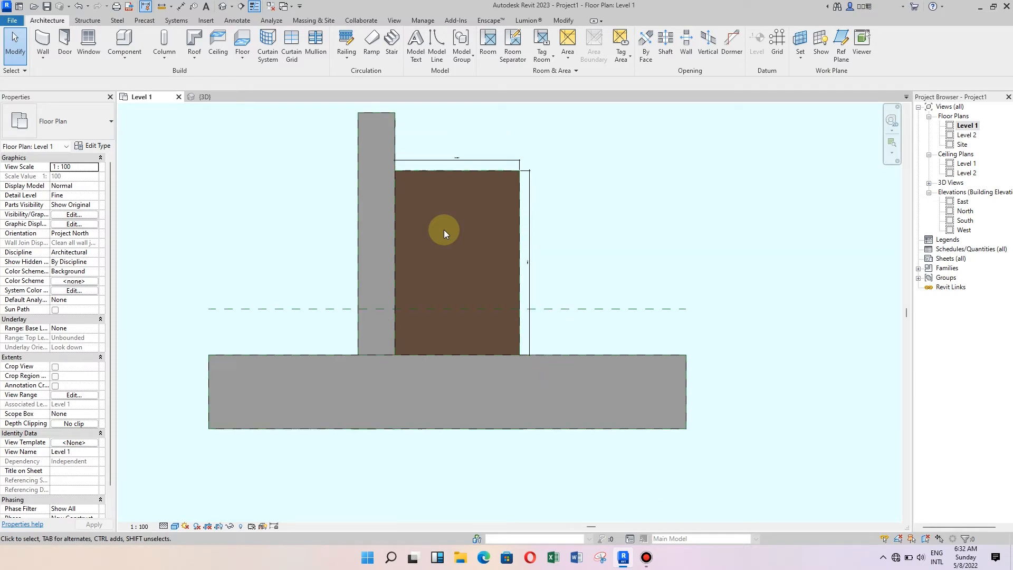
scroll(370, 227, "down", 1)
scroll(397, 194, "up", 1)
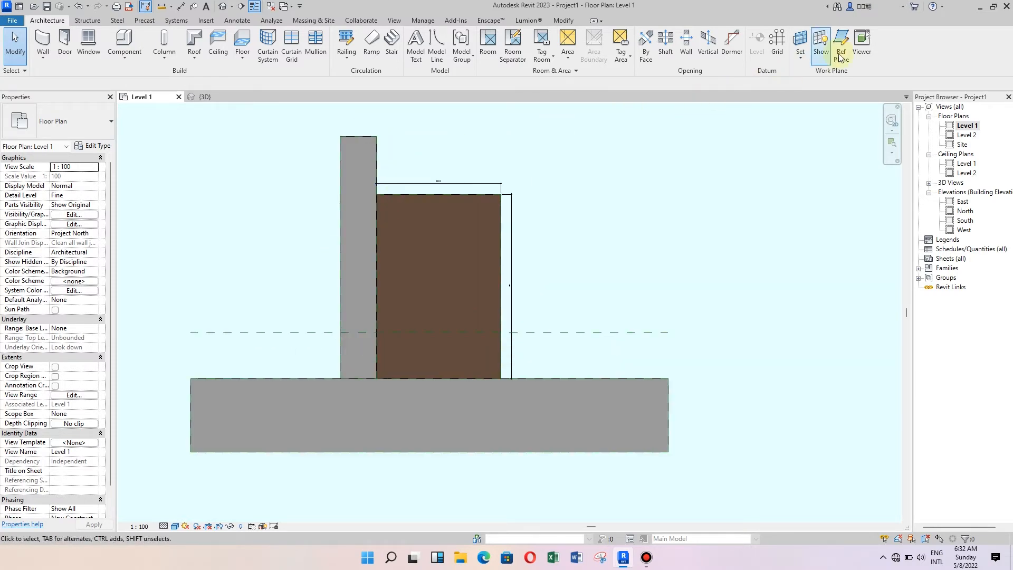
left_click(842, 42)
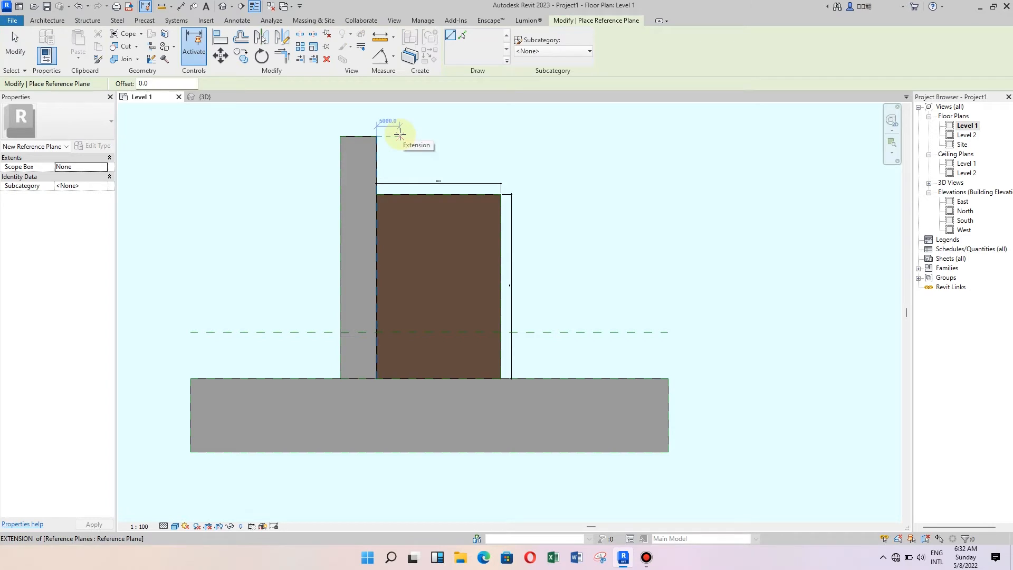
type("60")
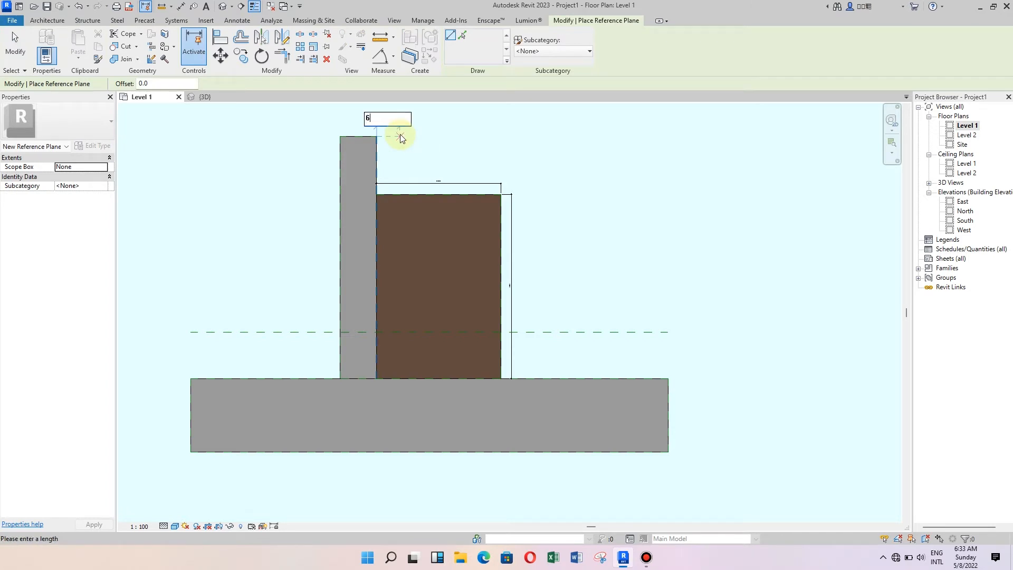
key("Return")
left_click(404, 136)
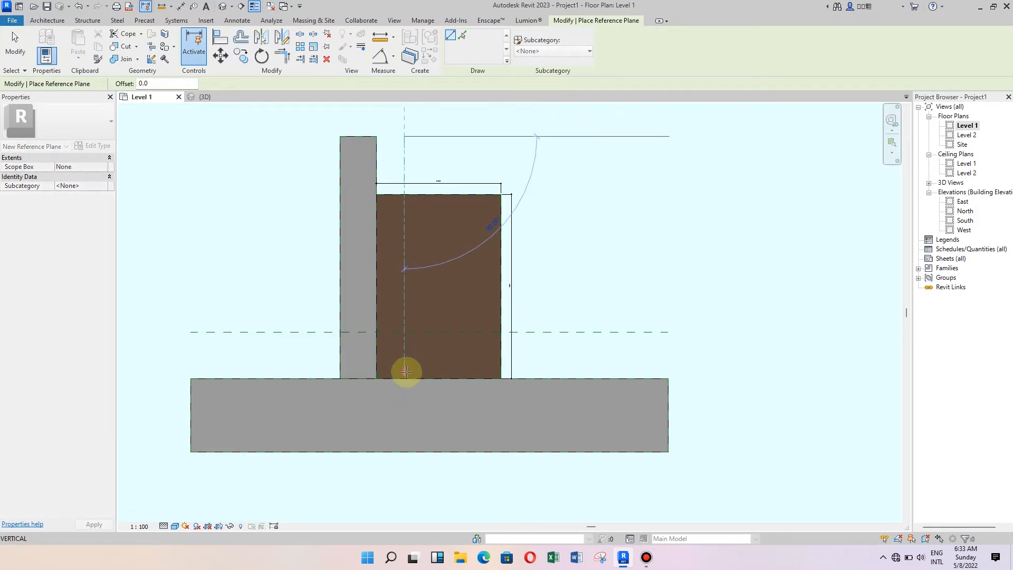
left_click(405, 378)
left_click(14, 53)
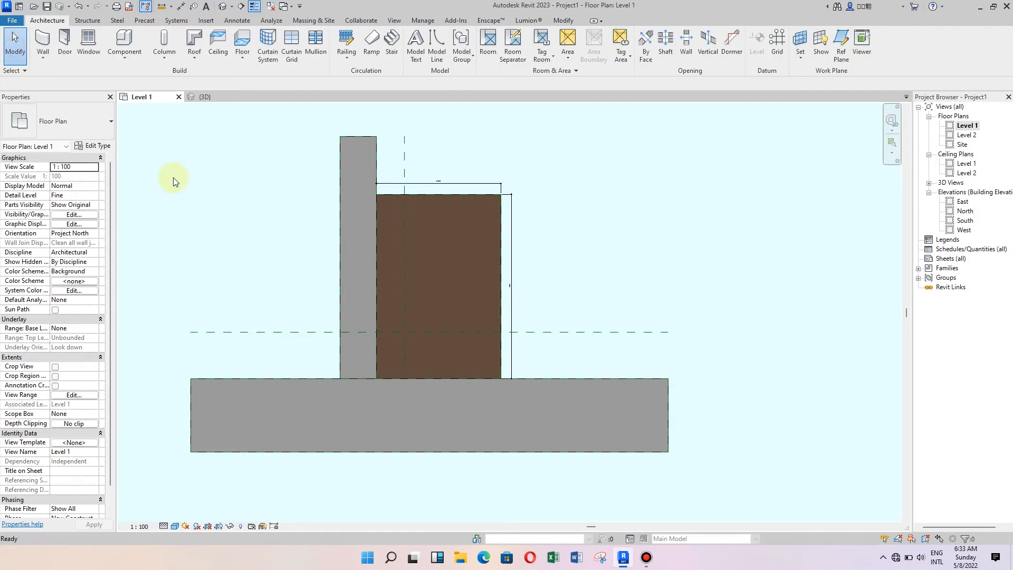
- Draw a second vertical reference plane, 15000 right of the first, from the central floor's upper edge up to the tall floor's top level
scroll(570, 228, "up", 1)
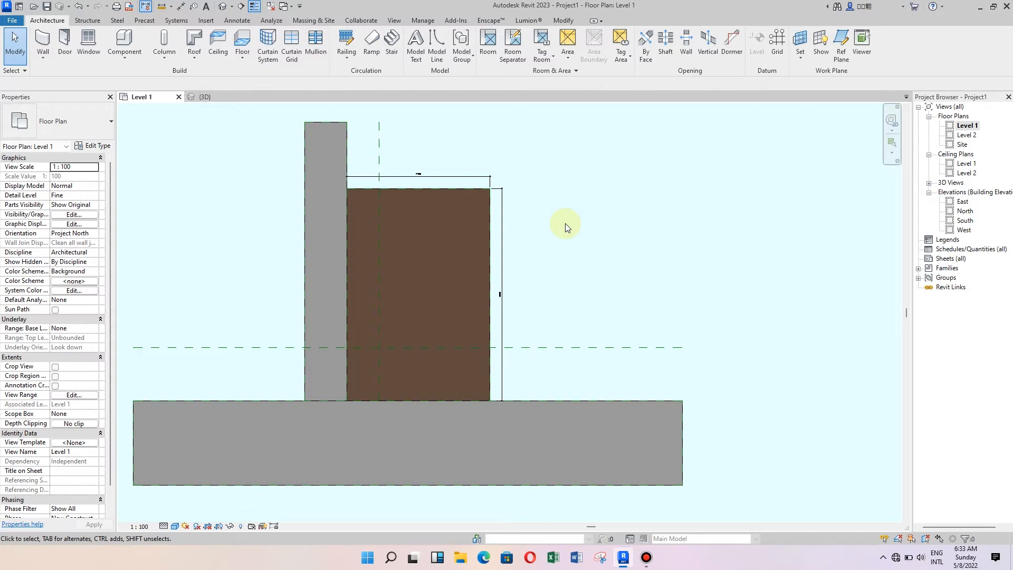
left_click(840, 53)
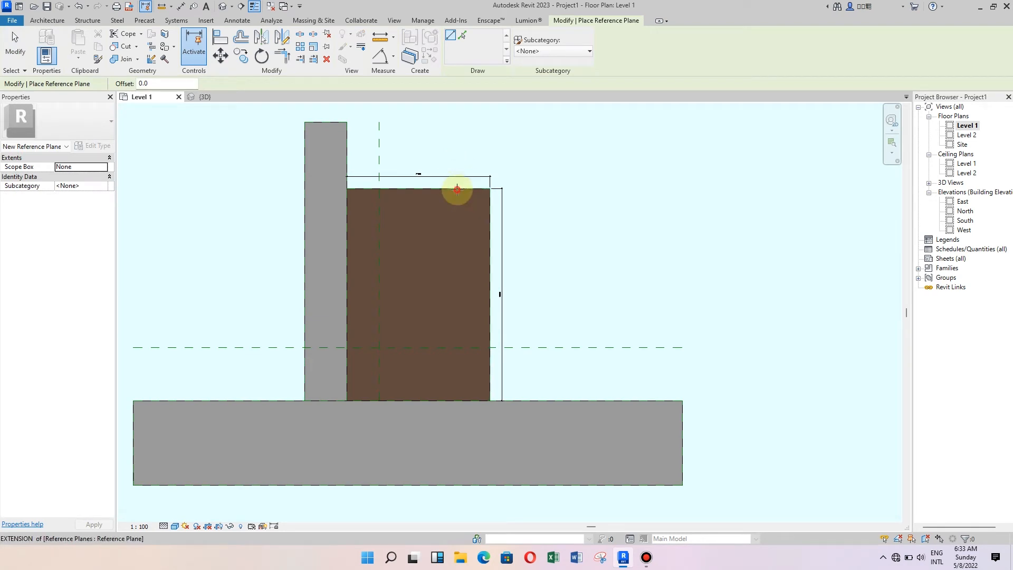
left_click(457, 189)
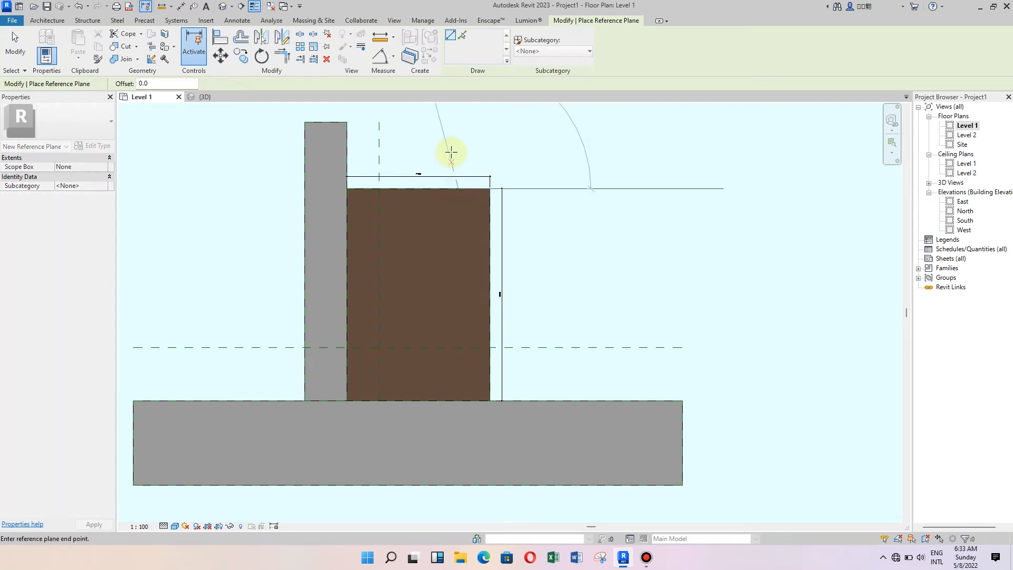
left_click(457, 122)
left_click(15, 48)
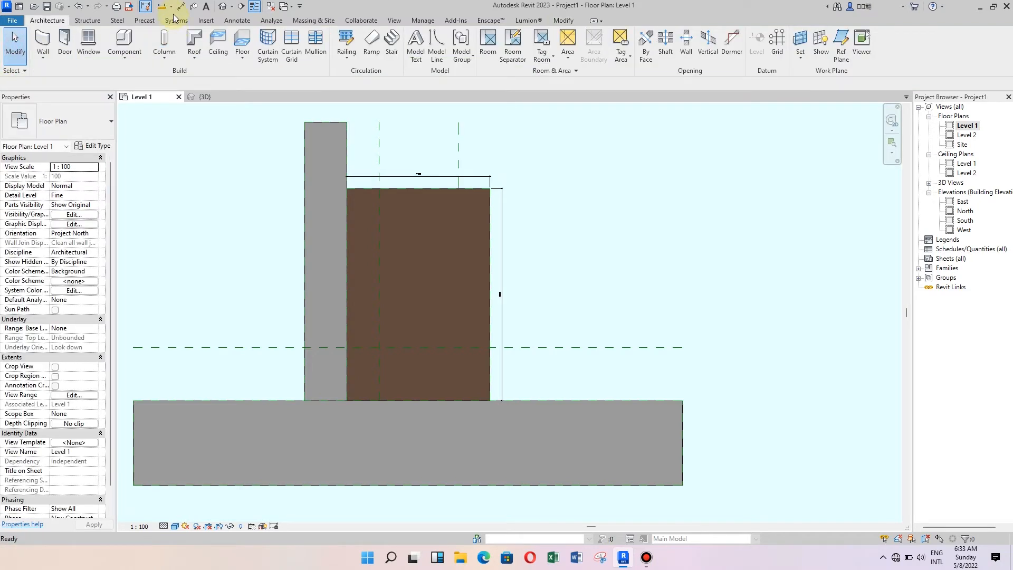
- Measure the spacing between the two vertical reference planes with an aligned dimension, leaving the dimension unplaced
left_click(181, 6)
left_click(379, 141)
left_click(460, 156)
scroll(423, 148, "up", 3)
scroll(419, 142, "down", 3)
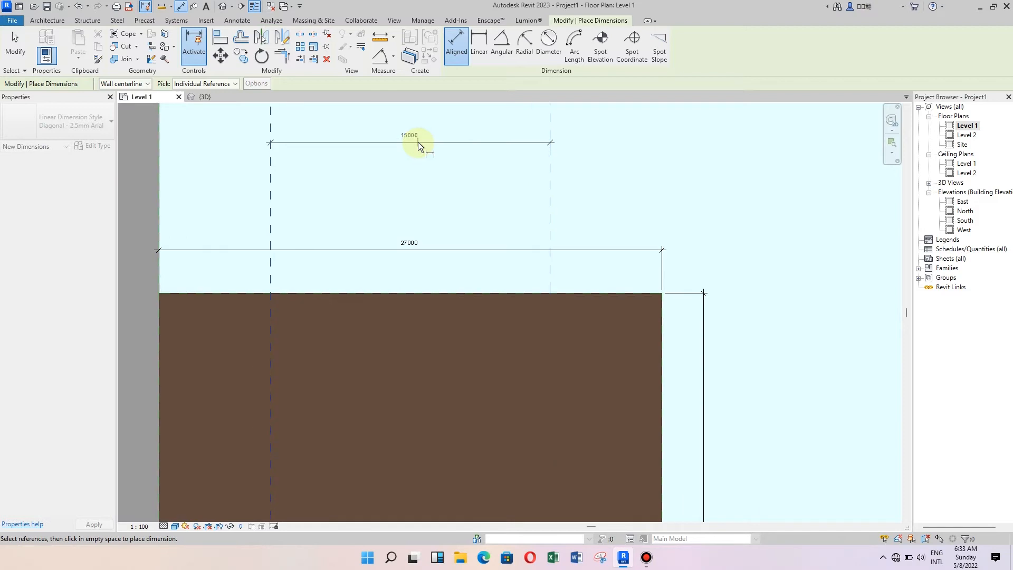
left_click(7, 53)
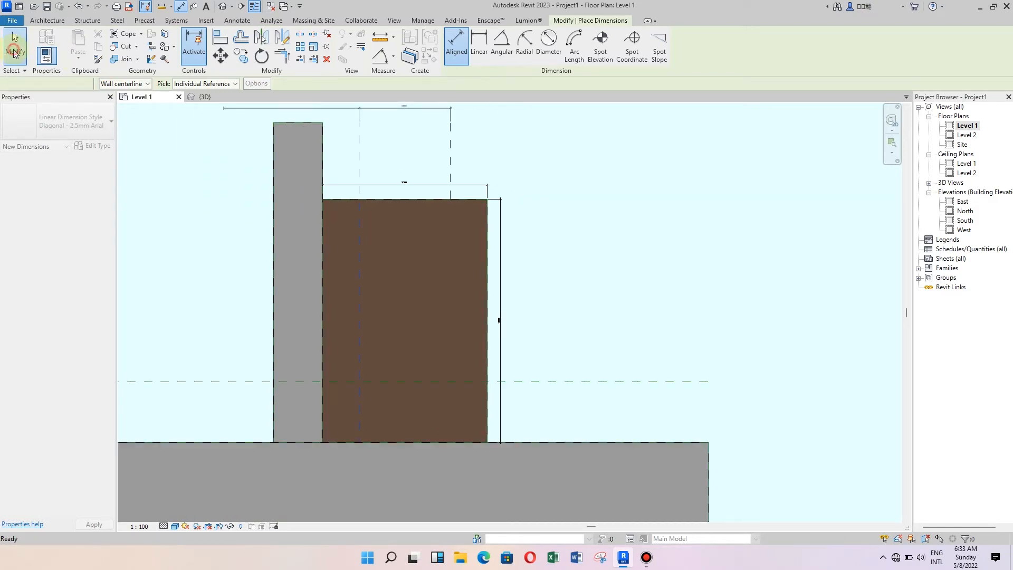
- Extend the right-hand vertical reference plane down to the lower edge of the central floor
scroll(407, 154, "down", 2)
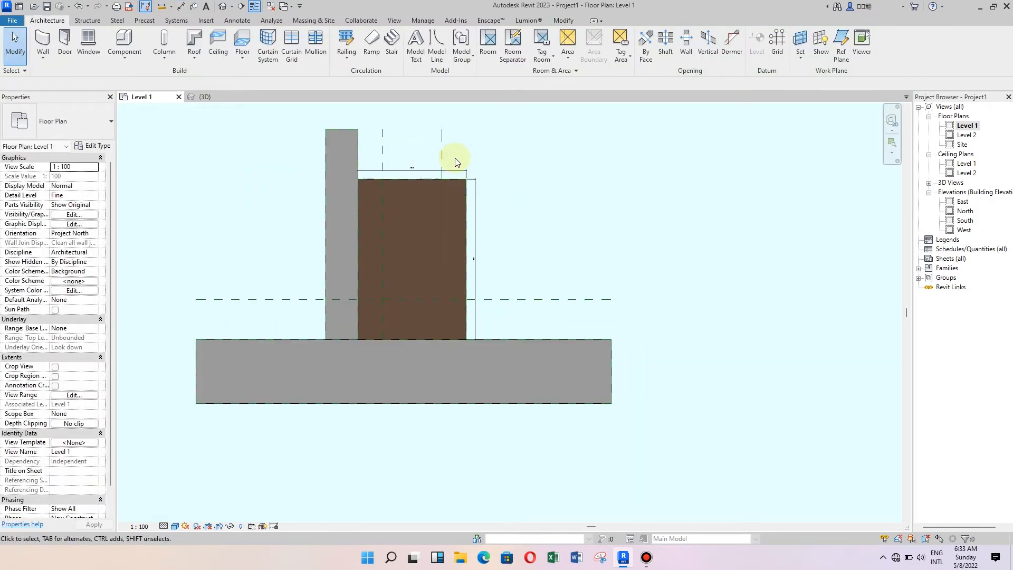
left_click(442, 155)
scroll(439, 191, "up", 1)
left_click_drag(439, 180, 445, 361)
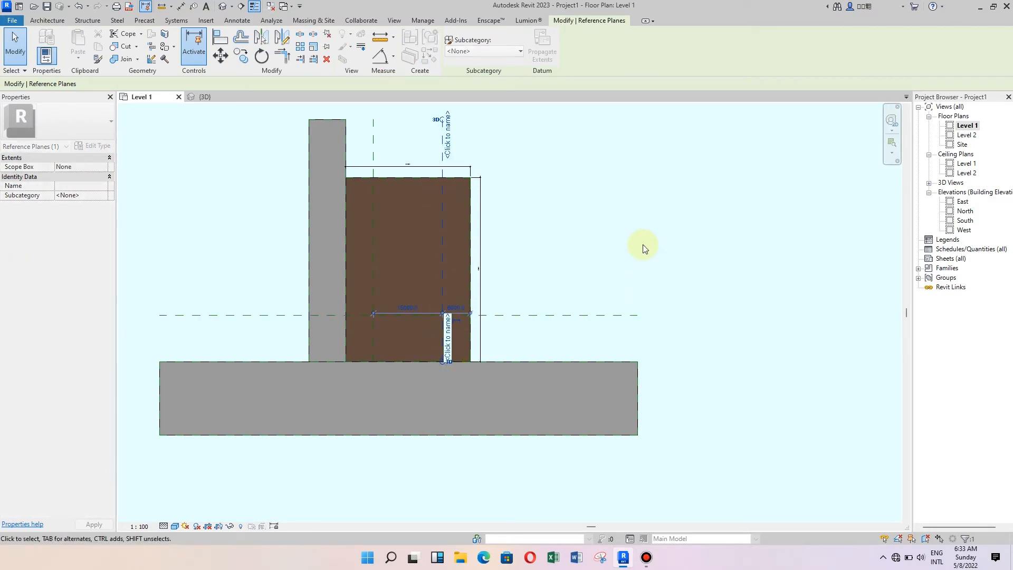
left_click(644, 244)
- Draw a horizontal reference plane 6000 below the central floor's upper edge and extend its left end to the floor's left edge
scroll(544, 221, "up", 1)
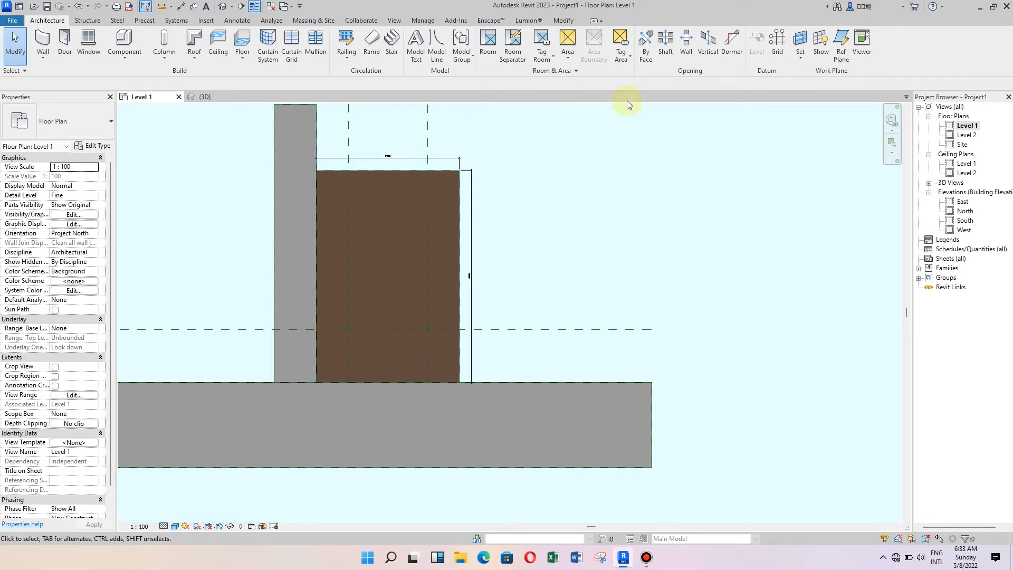
left_click(841, 42)
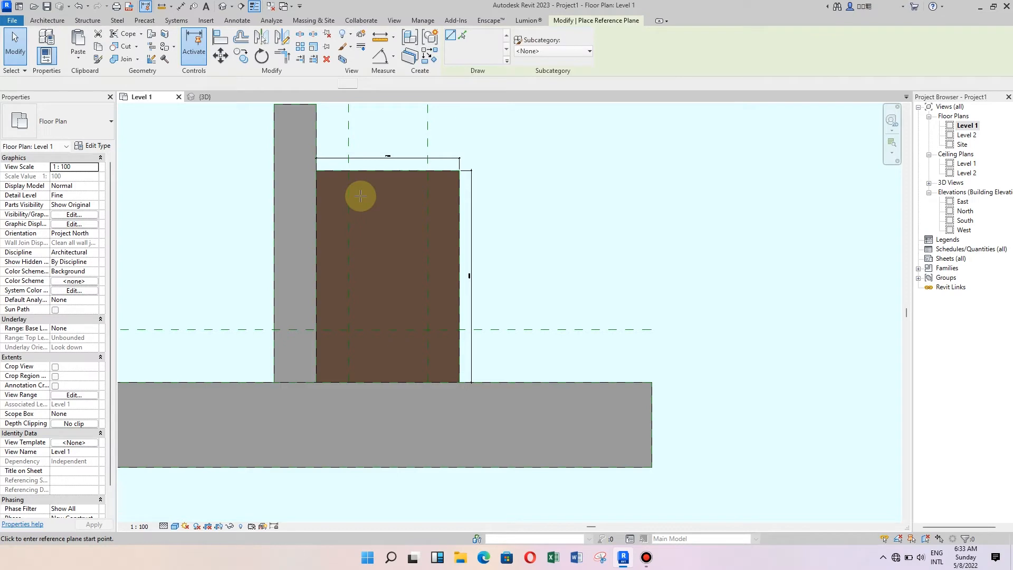
left_click(462, 202)
left_click(527, 202)
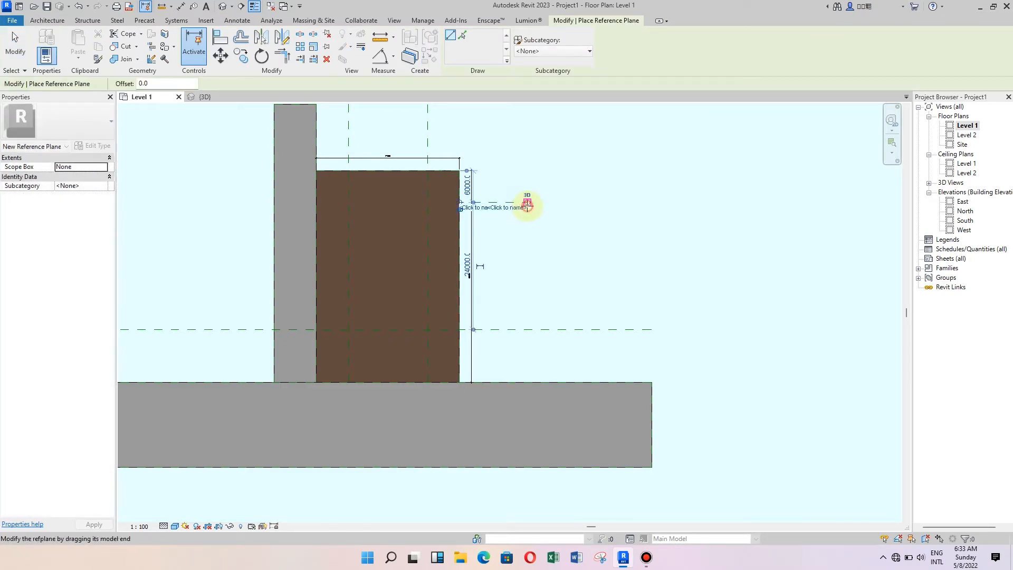
left_click(8, 58)
left_click(460, 204)
left_click_drag(460, 204, 318, 204)
left_click(688, 206)
- Pull the lower horizontal reference plane's left end in to the left-hand vertical reference plane
scroll(556, 182, "down", 1)
left_click(163, 311)
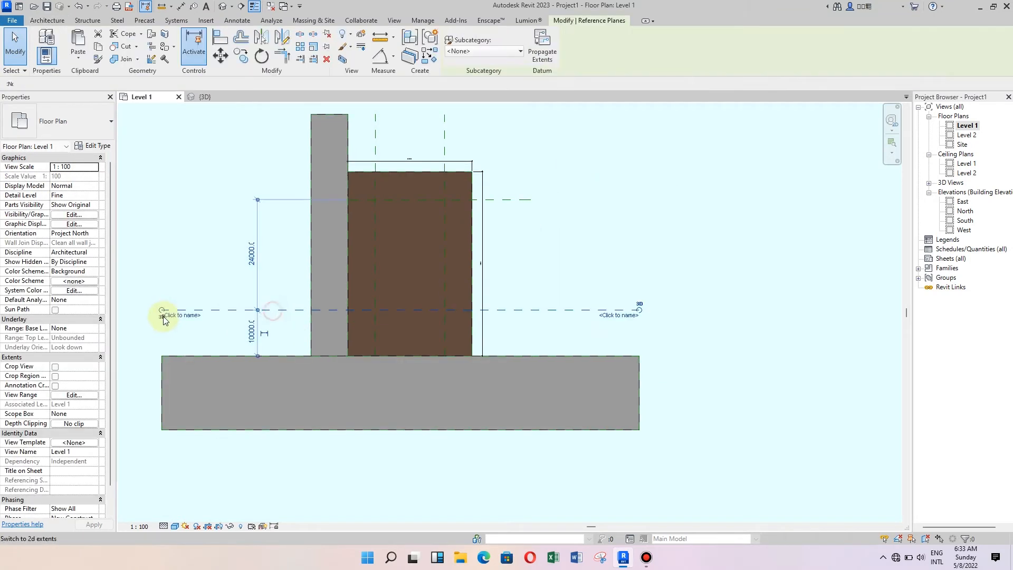
left_click_drag(370, 316, 375, 313)
scroll(401, 237, "up", 2)
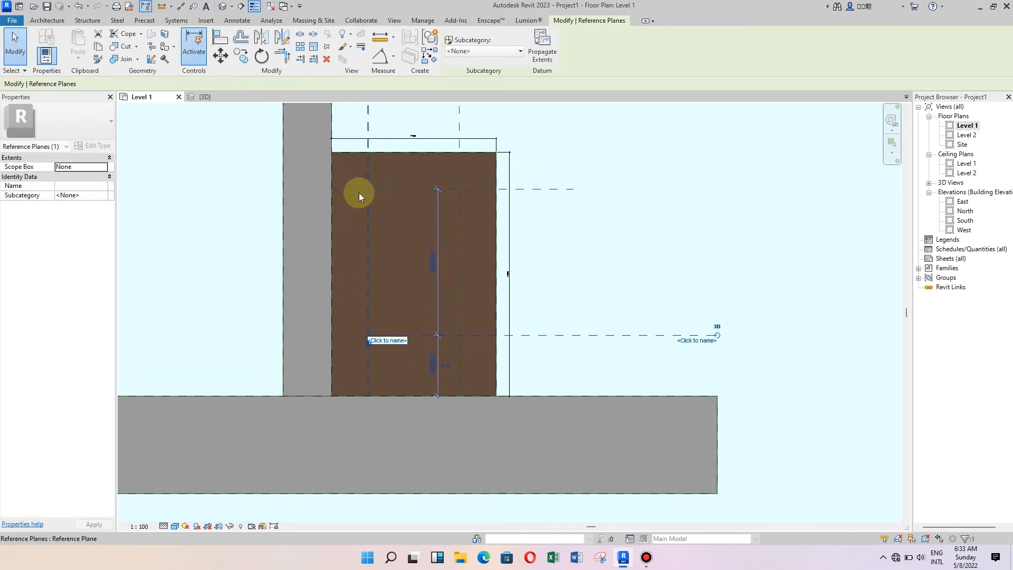
left_click(362, 191)
scroll(332, 190, "up", 3)
scroll(341, 191, "down", 3)
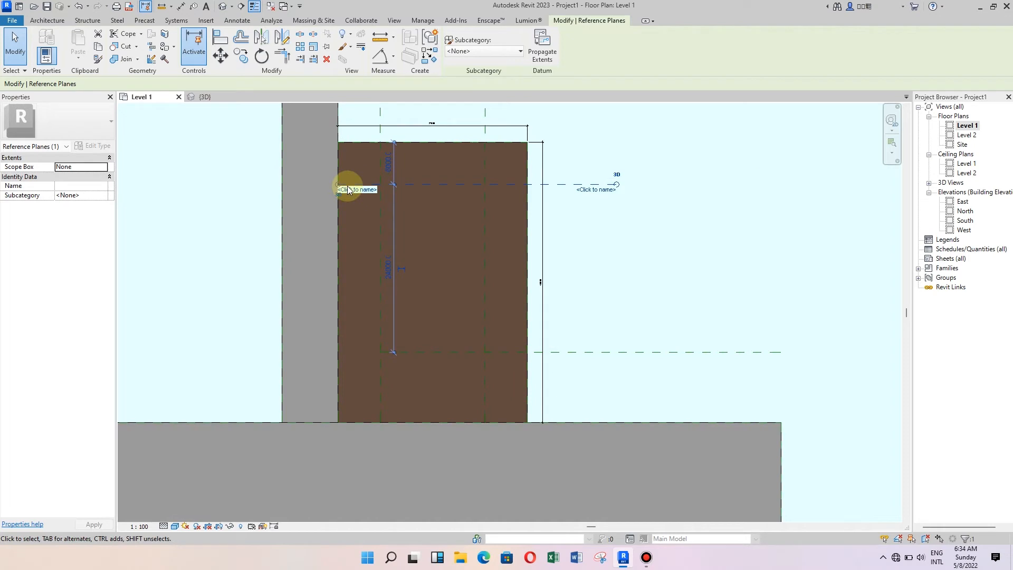
- Fit the lower horizontal reference plane between the central floor's left and right edges
left_click(431, 351)
scroll(378, 352, "up", 1)
left_click_drag(378, 352, 336, 351)
scroll(348, 346, "down", 1)
left_click_drag(723, 351, 502, 350)
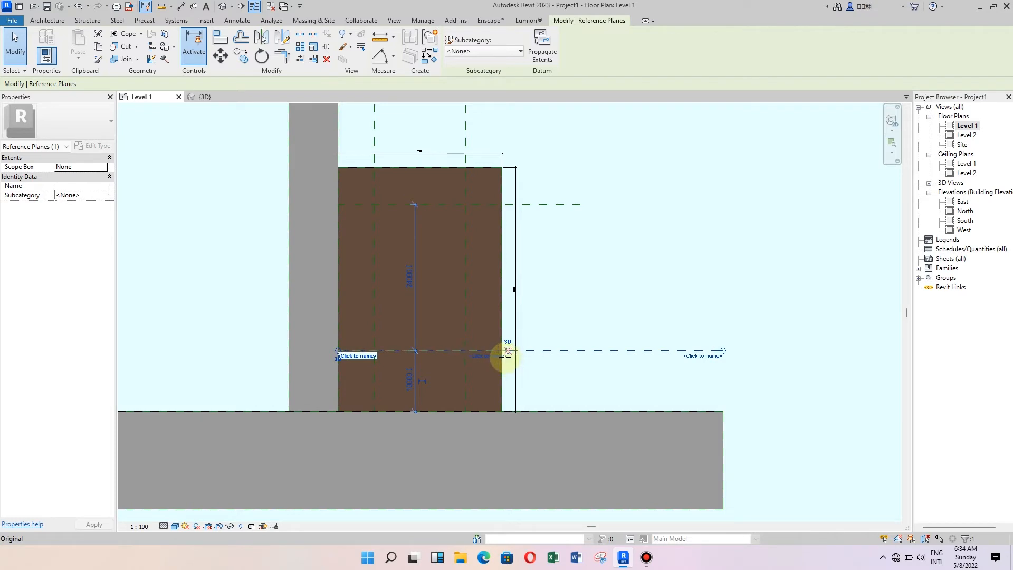
left_click(587, 309)
- Shorten the upper horizontal reference plane's right end to the central floor's right edge
left_click(542, 204)
scroll(543, 206, "up", 2)
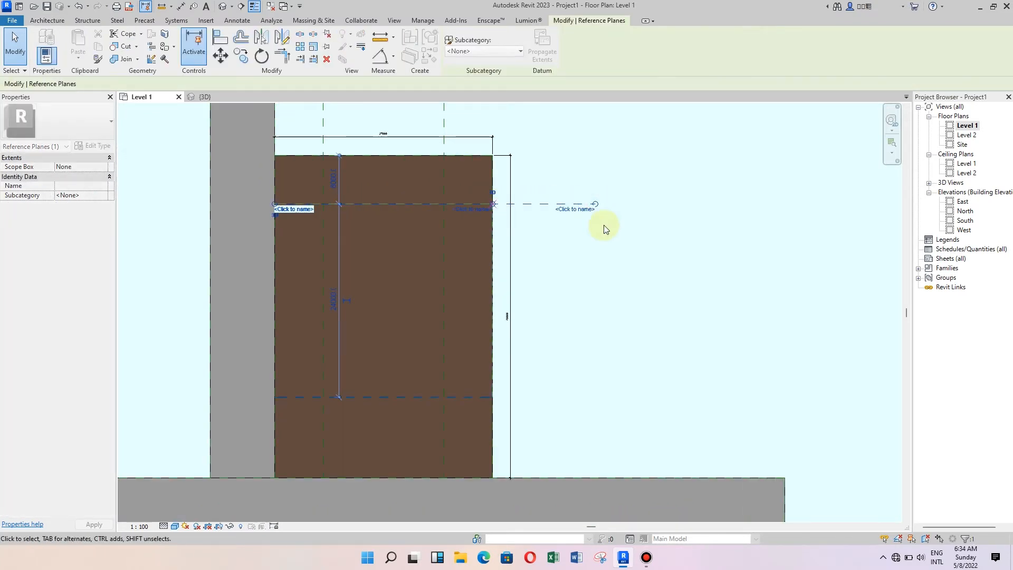
key("ctrl+x")
scroll(453, 244, "down", 2)
- Shorten the upper ends of both vertical reference planes so they stay within the central floor
left_click(446, 140)
scroll(447, 132, "up", 1)
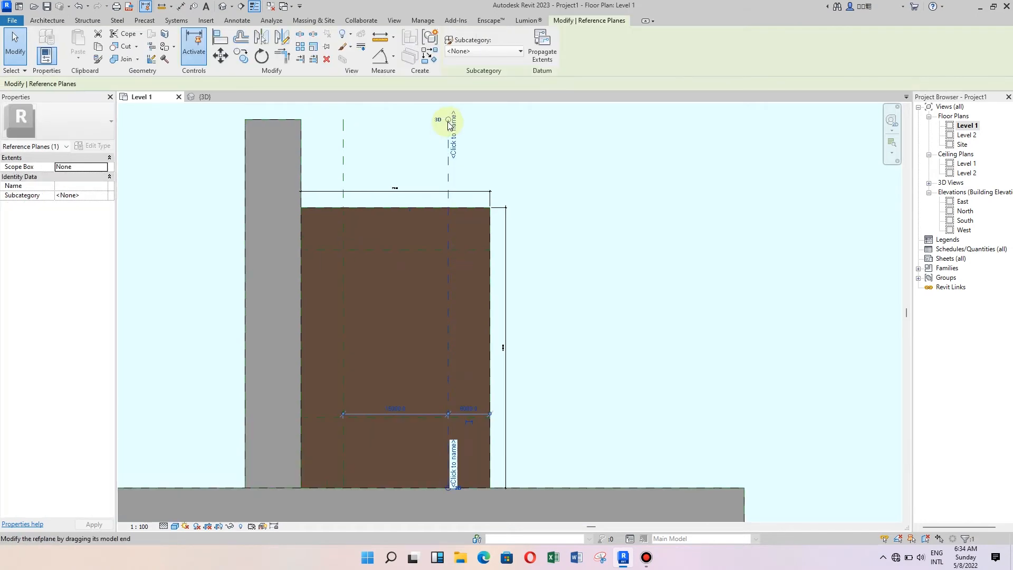
left_click(343, 193)
left_click(343, 126)
left_click_drag(343, 120, 343, 208)
left_click(576, 149)
scroll(466, 140, "down", 1)
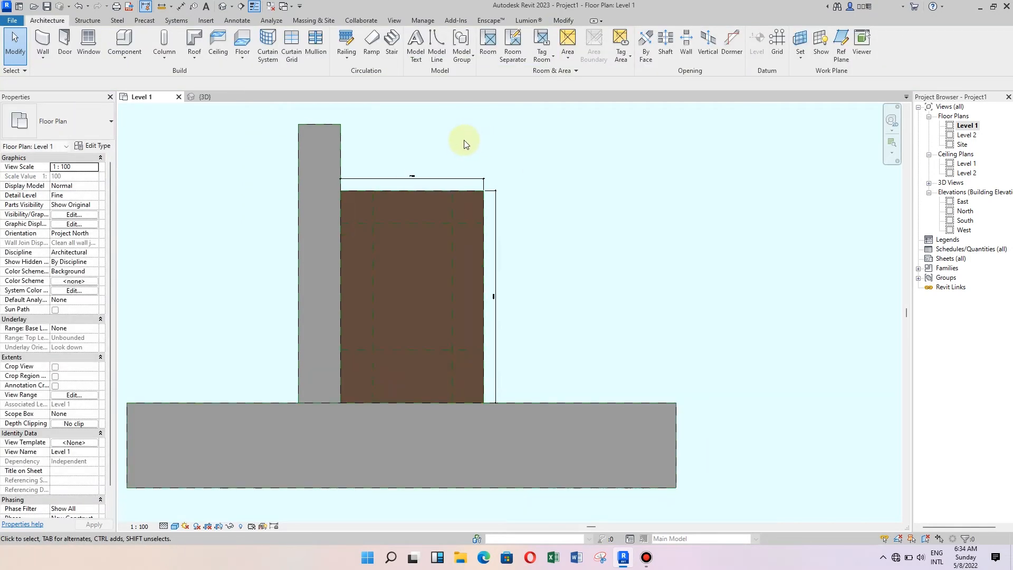
- Measure the spacing between the two vertical and the two horizontal reference planes with an aligned dimension preview, without placing it
left_click(181, 6)
scroll(410, 274, "up", 1)
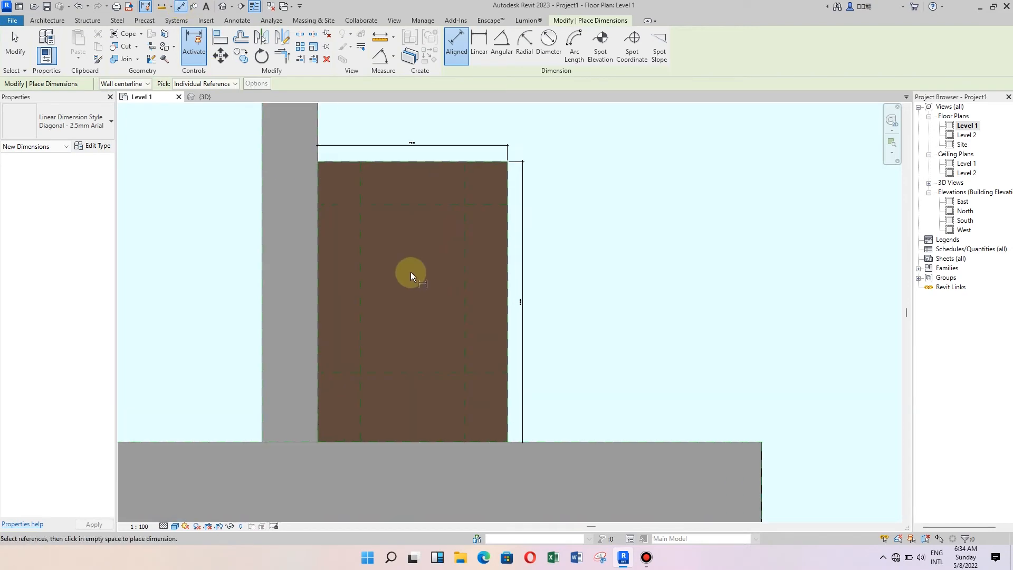
scroll(401, 267, "up", 1)
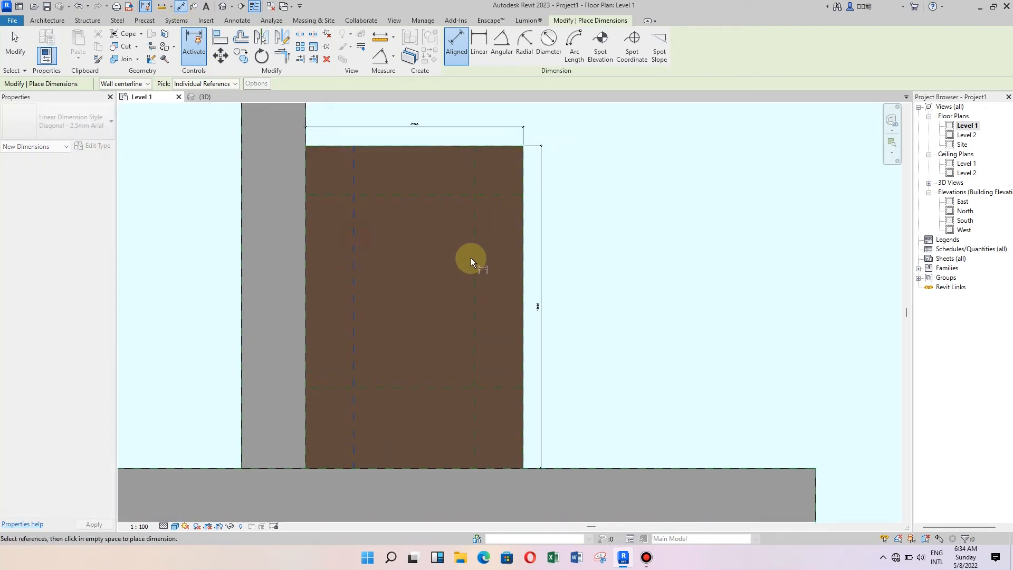
scroll(439, 246, "up", 1)
scroll(419, 236, "up", 3)
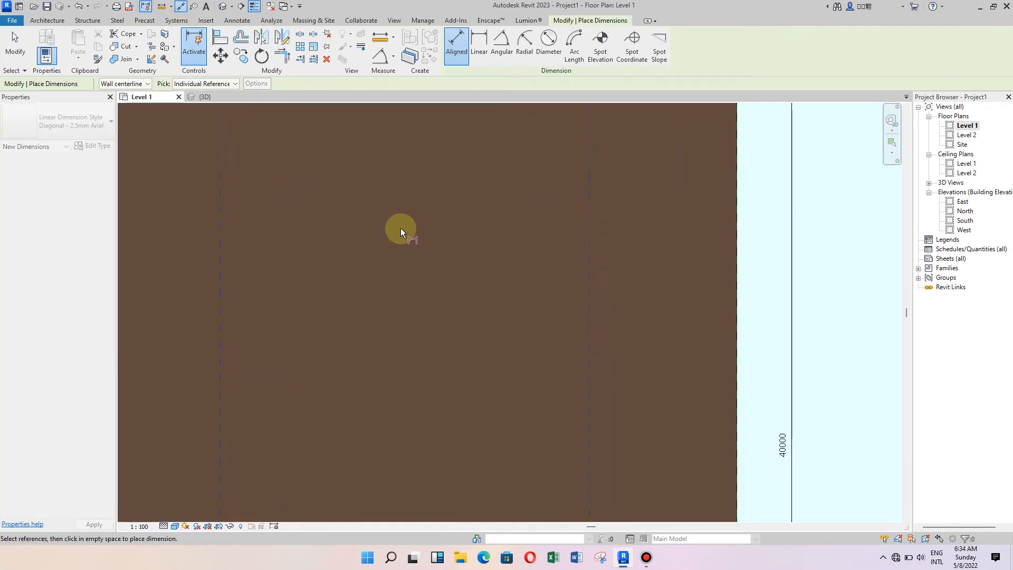
scroll(401, 225, "down", 4)
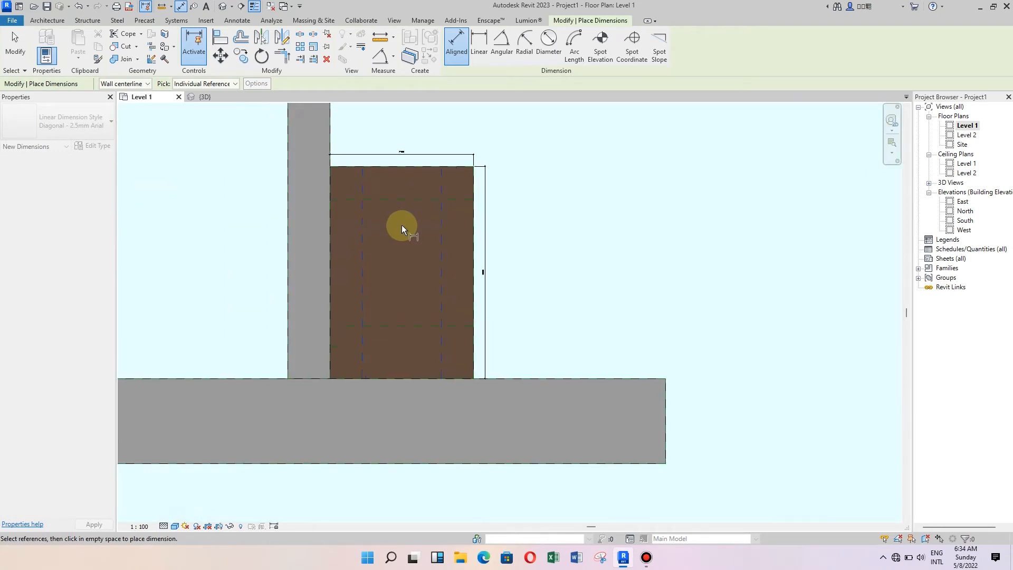
scroll(421, 242, "up", 2)
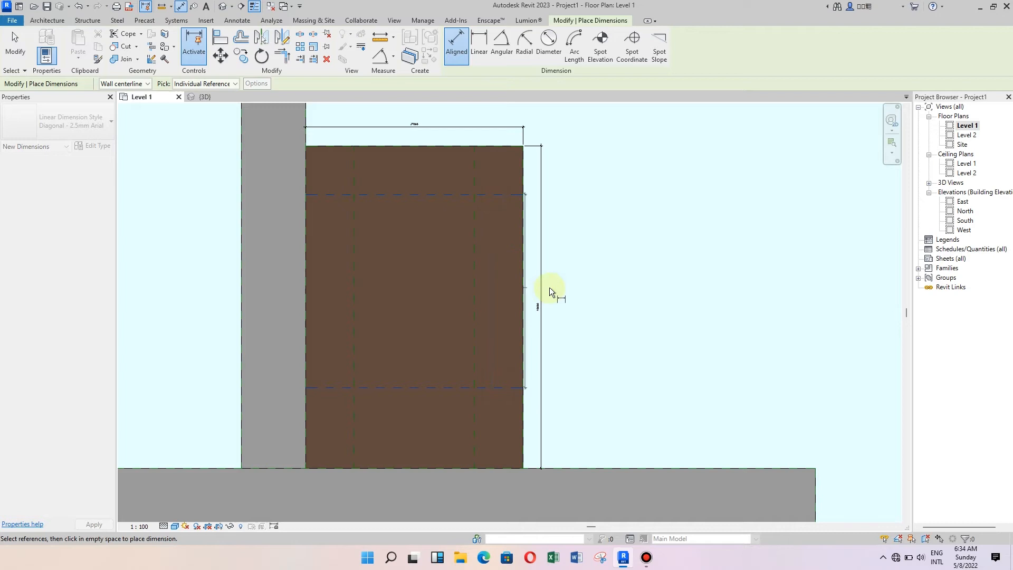
scroll(565, 289, "up", 3)
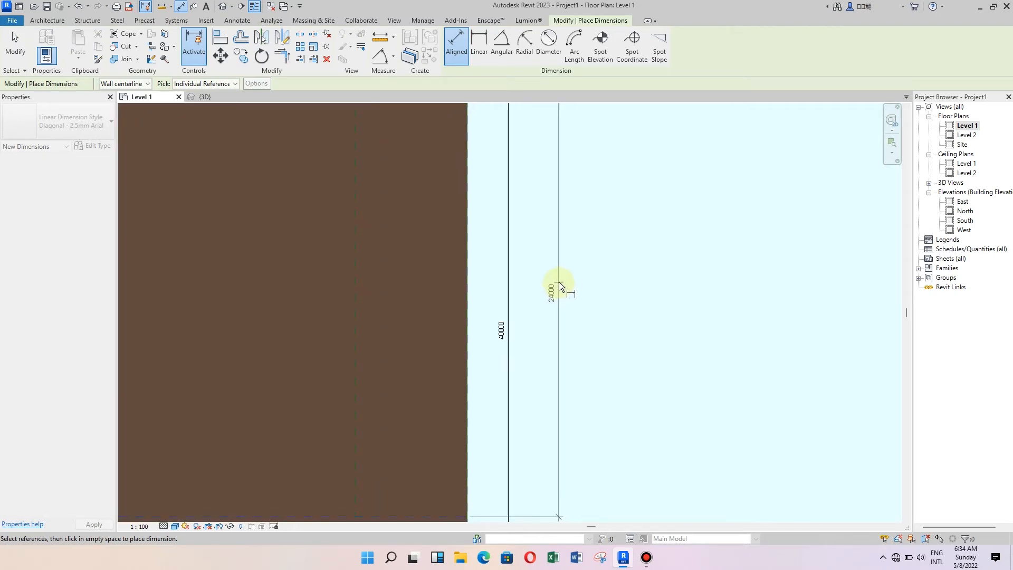
scroll(545, 275, "down", 3)
scroll(544, 275, "down", 3)
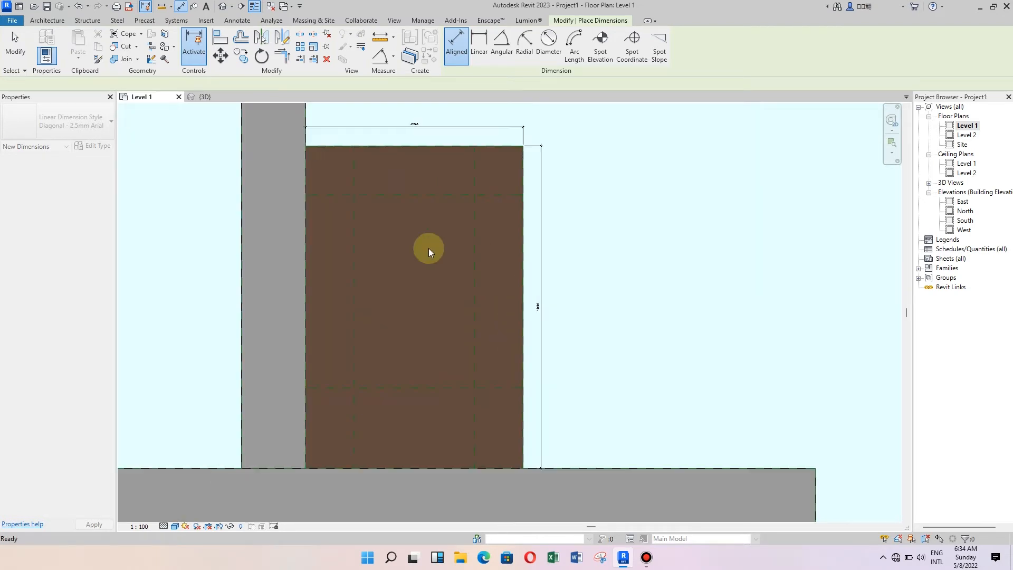
scroll(536, 261, "down", 2)
left_click(15, 45)
- Place an aligned dimension between the two vertical reference planes, just above the central floor and inside the overall width dimension
scroll(357, 292, "up", 1)
scroll(356, 292, "up", 1)
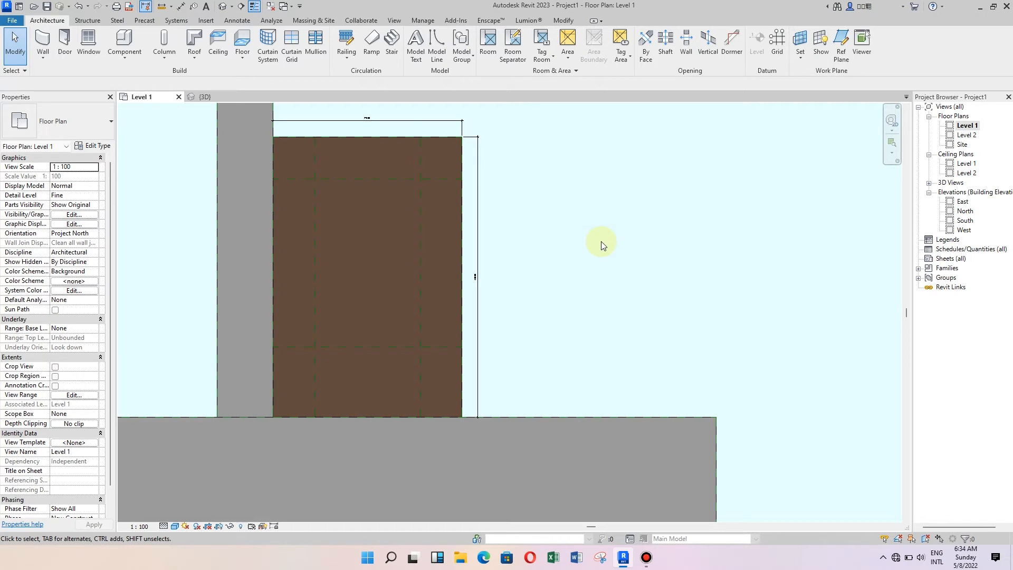
scroll(470, 252, "down", 1)
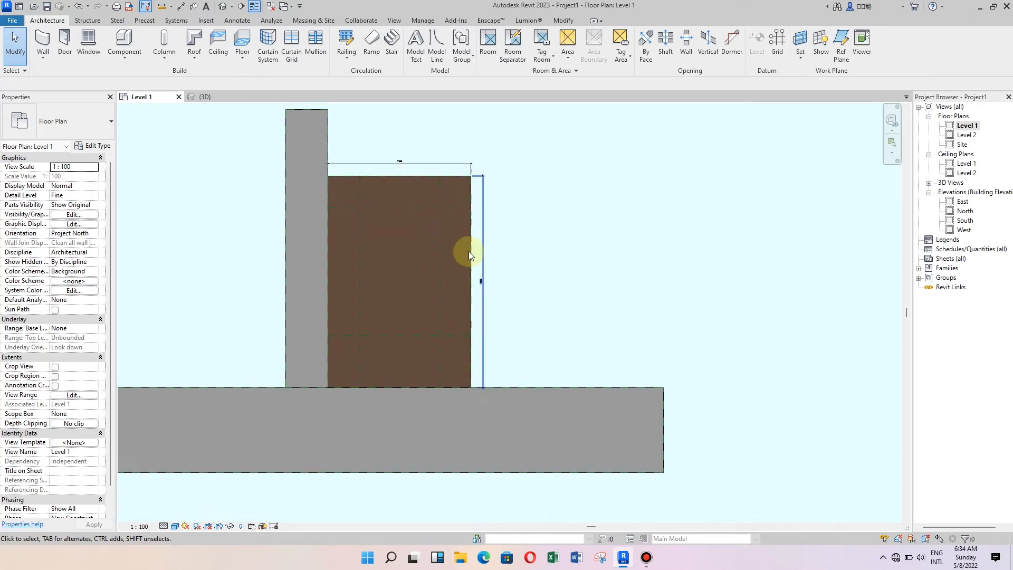
left_click(180, 6)
scroll(426, 162, "up", 2)
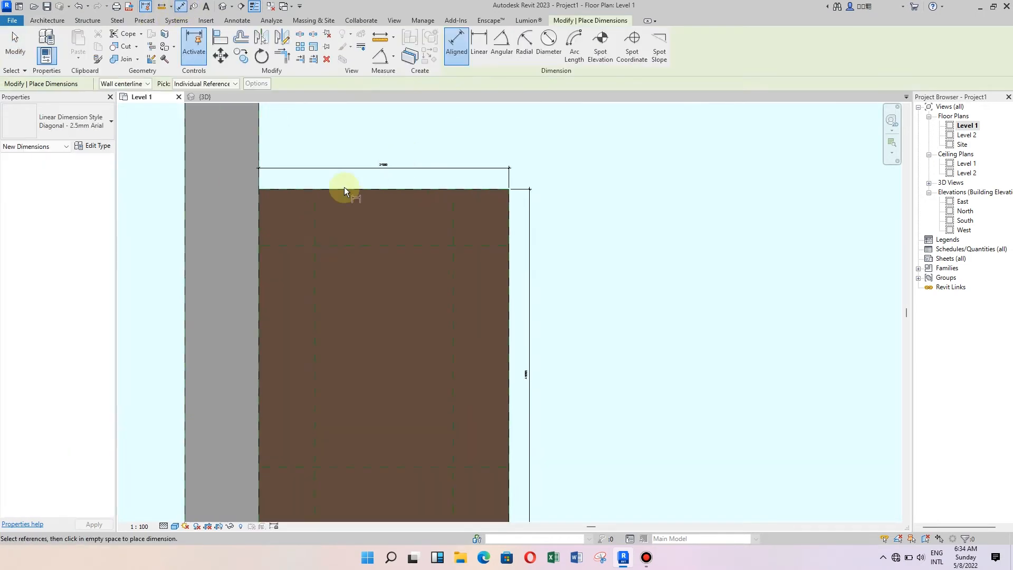
scroll(447, 180, "up", 2)
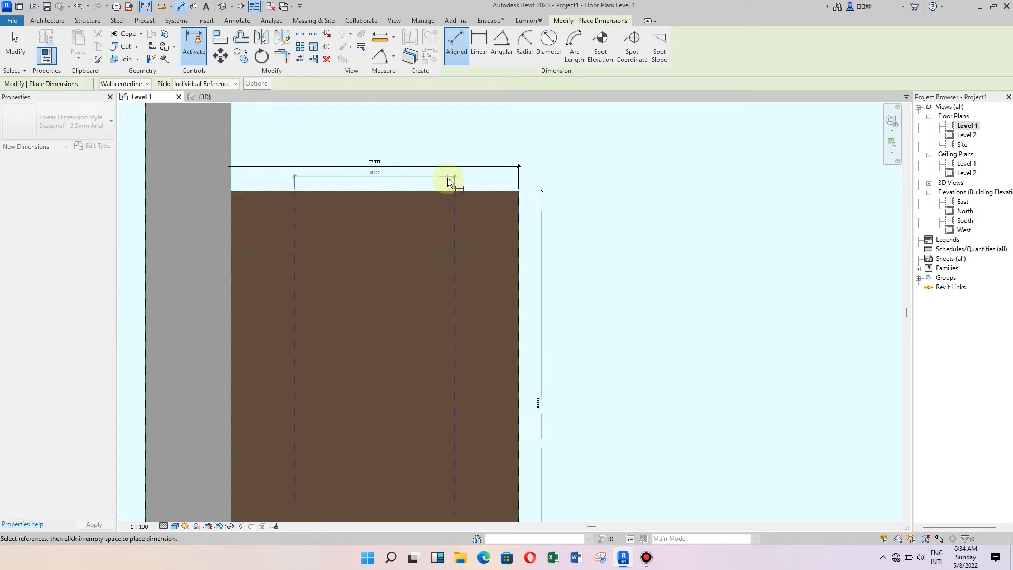
left_click(432, 176)
scroll(331, 151, "down", 3)
scroll(351, 144, "down", 2)
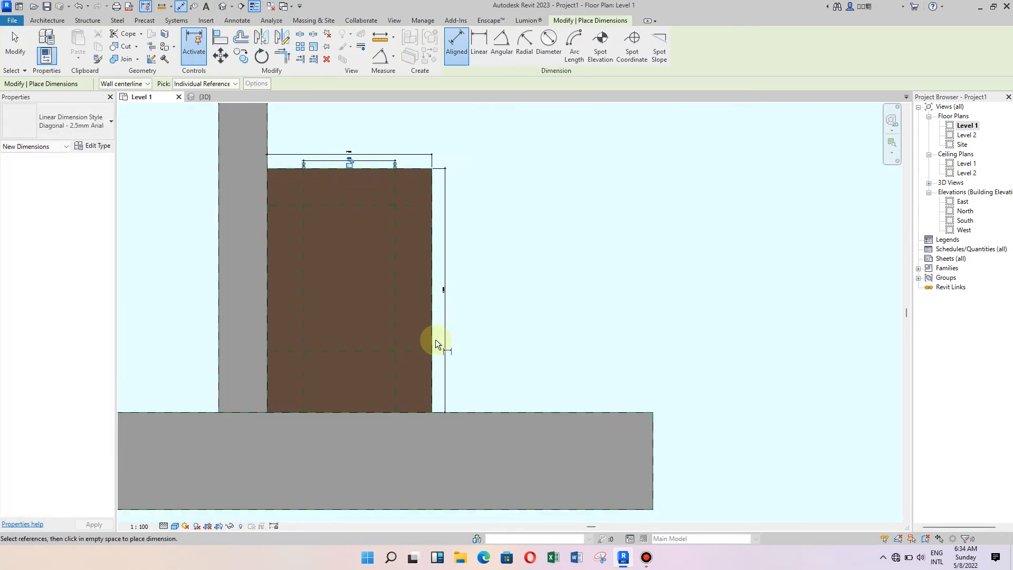
- Place an aligned dimension between the two horizontal reference planes, between the central floor's right edge and the overall length dimension
scroll(415, 348, "up", 1)
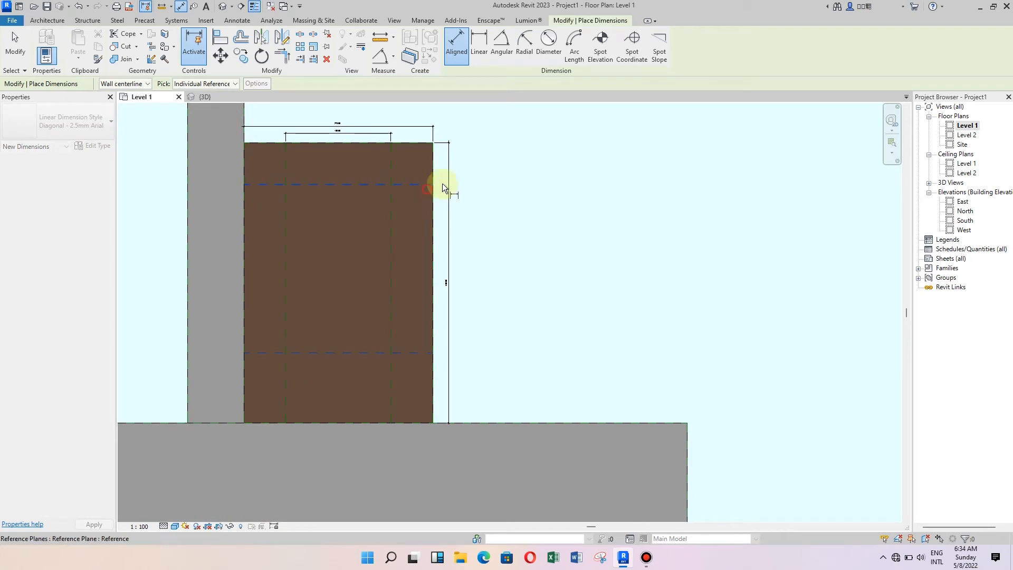
scroll(443, 182, "up", 1)
left_click(441, 183)
key("Escape")
key("Escape")
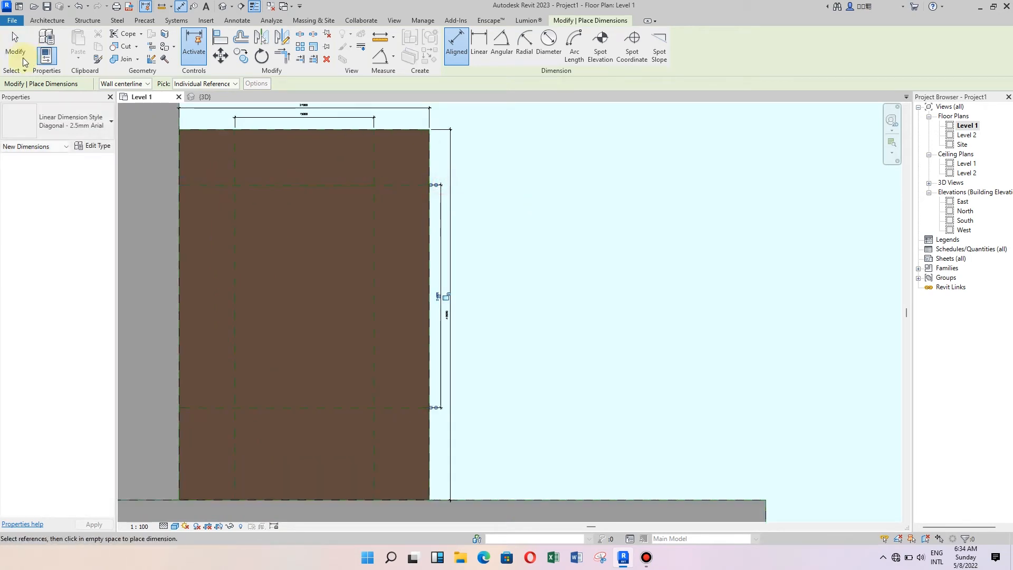
scroll(437, 292, "up", 2)
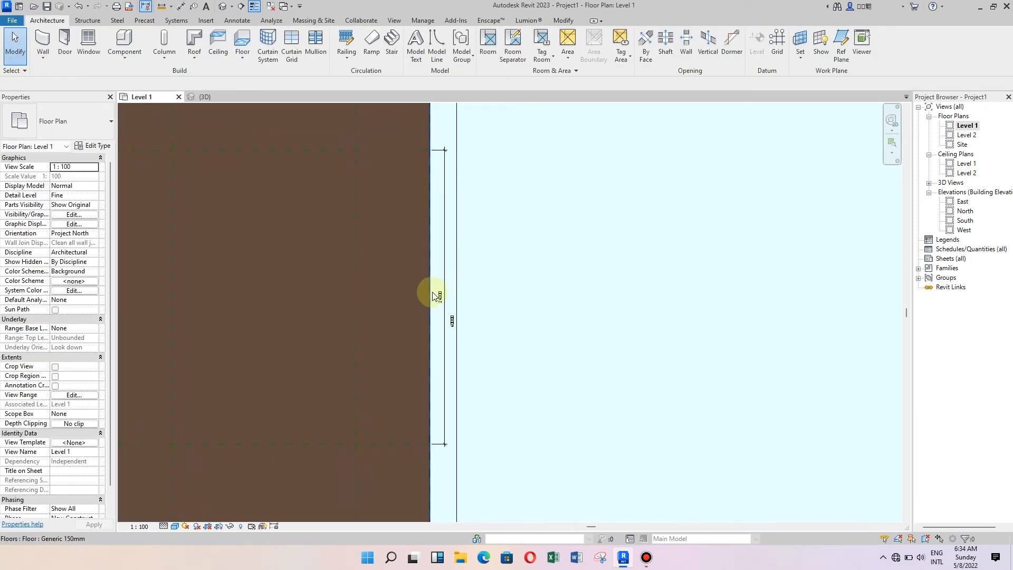
scroll(423, 244, "down", 3)
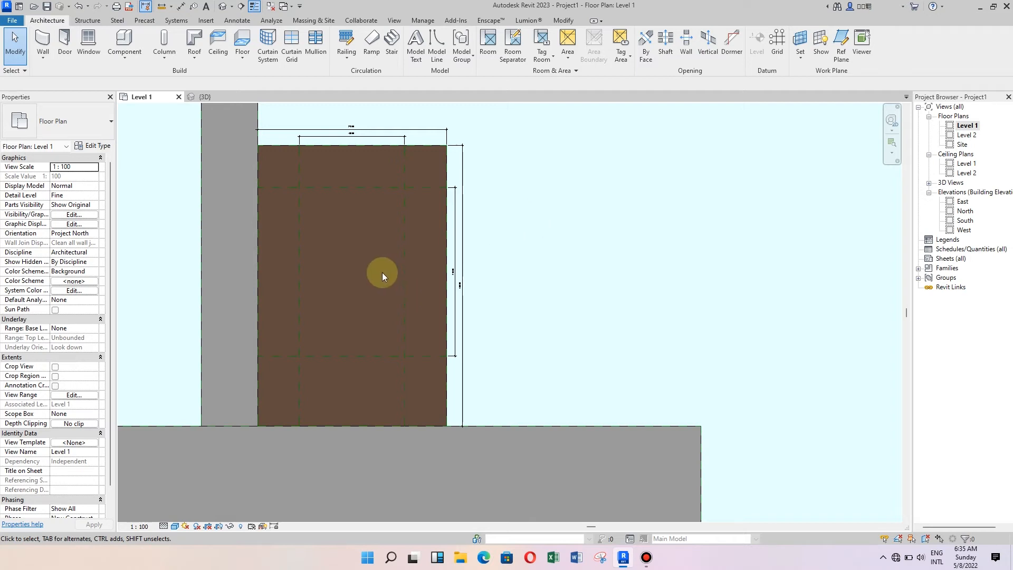
scroll(382, 273, "up", 2)
scroll(382, 271, "down", 2)
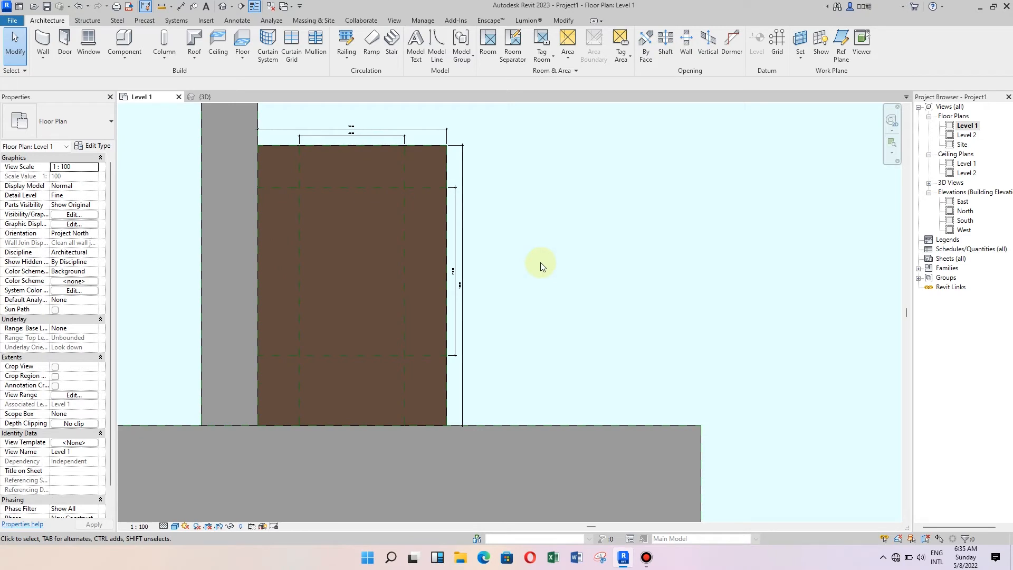
scroll(593, 244, "down", 2)
scroll(571, 265, "up", 1)
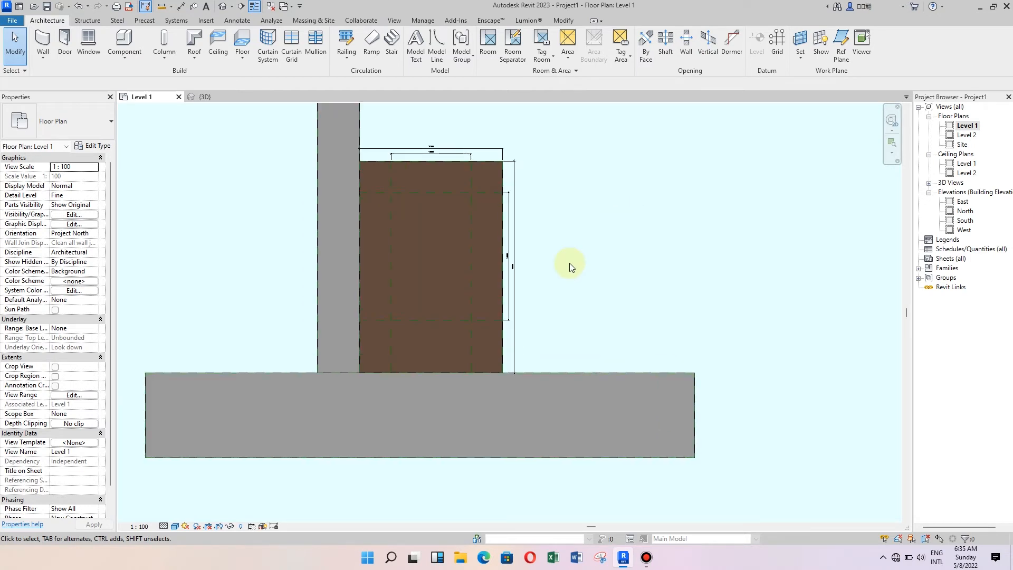
scroll(636, 263, "down", 1)
scroll(411, 261, "up", 1)
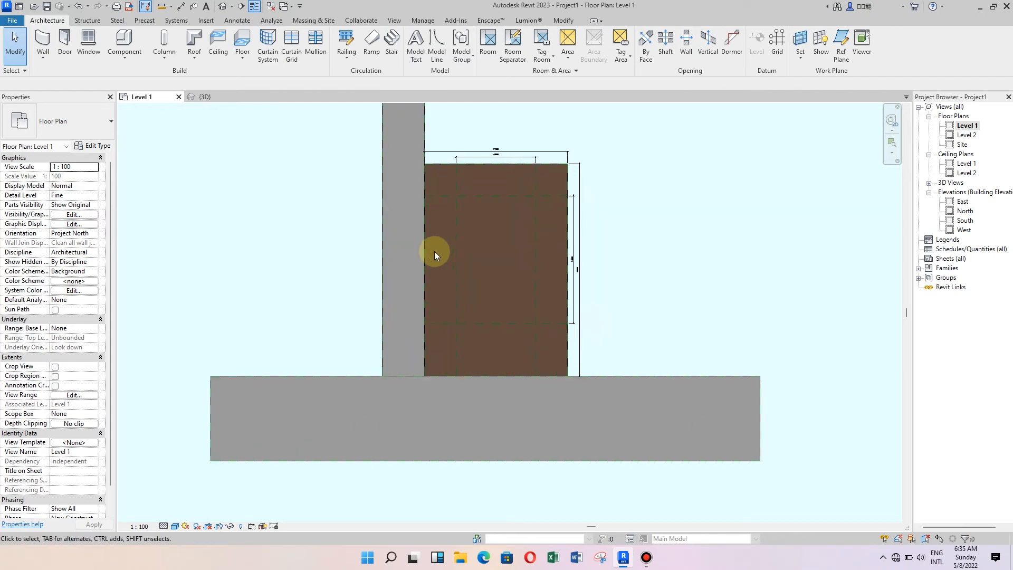
scroll(574, 316, "down", 1)
scroll(595, 256, "up", 1)
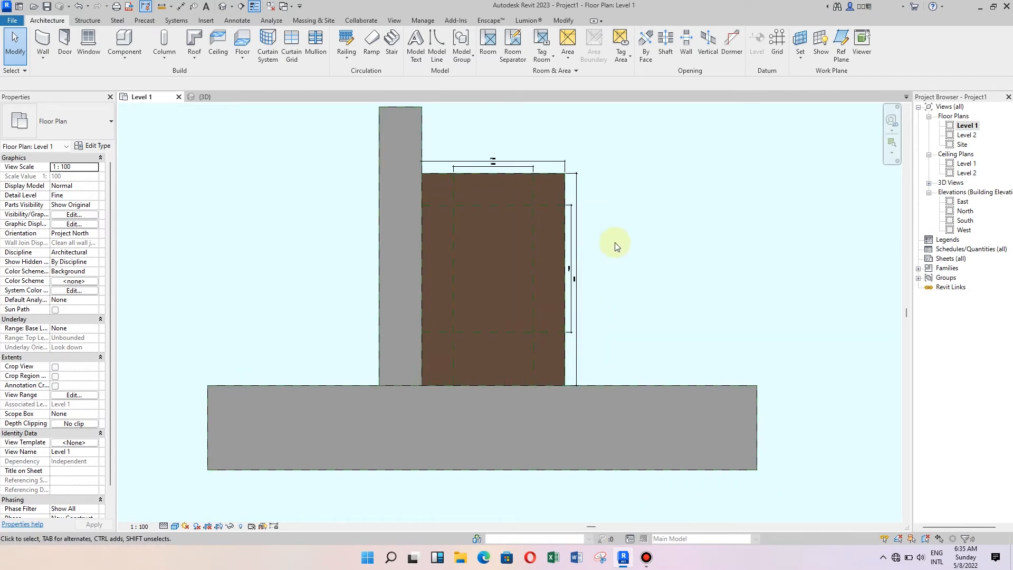
- Examine the overall and reference-plane dimensions along the central floor's top and right sides
scroll(616, 245, "up", 1)
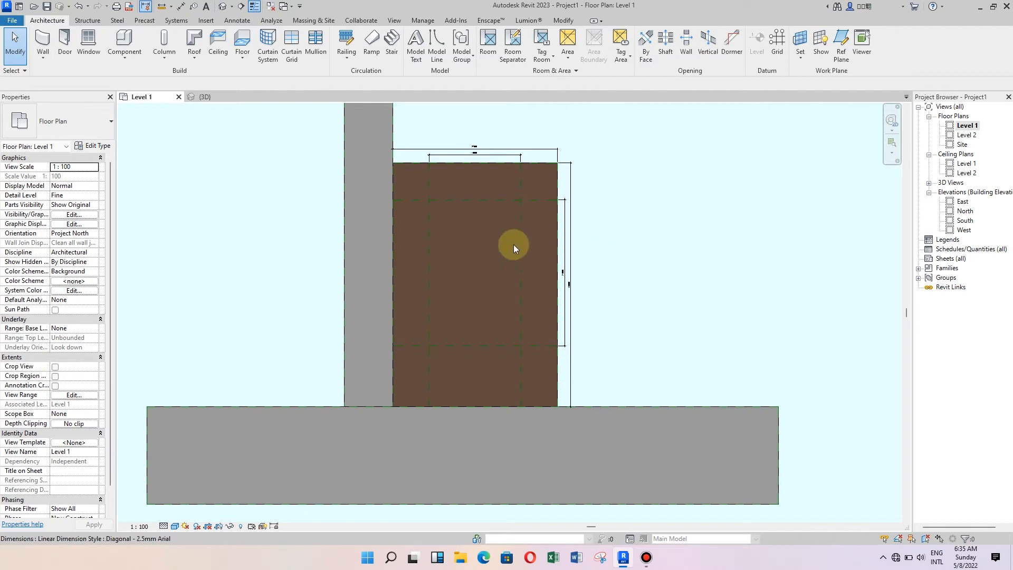
scroll(475, 154, "up", 4)
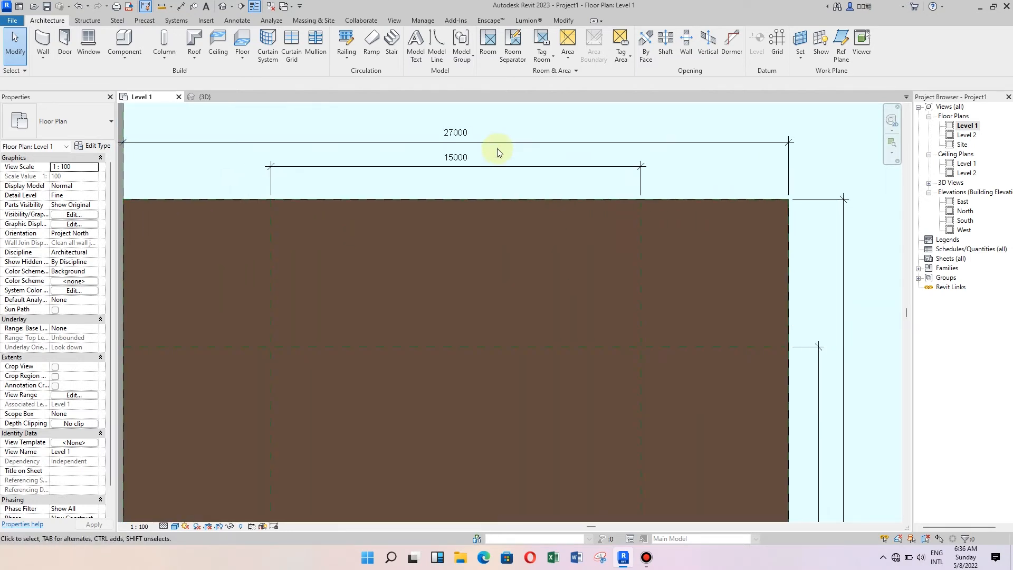
scroll(414, 154, "down", 3)
scroll(426, 154, "down", 1)
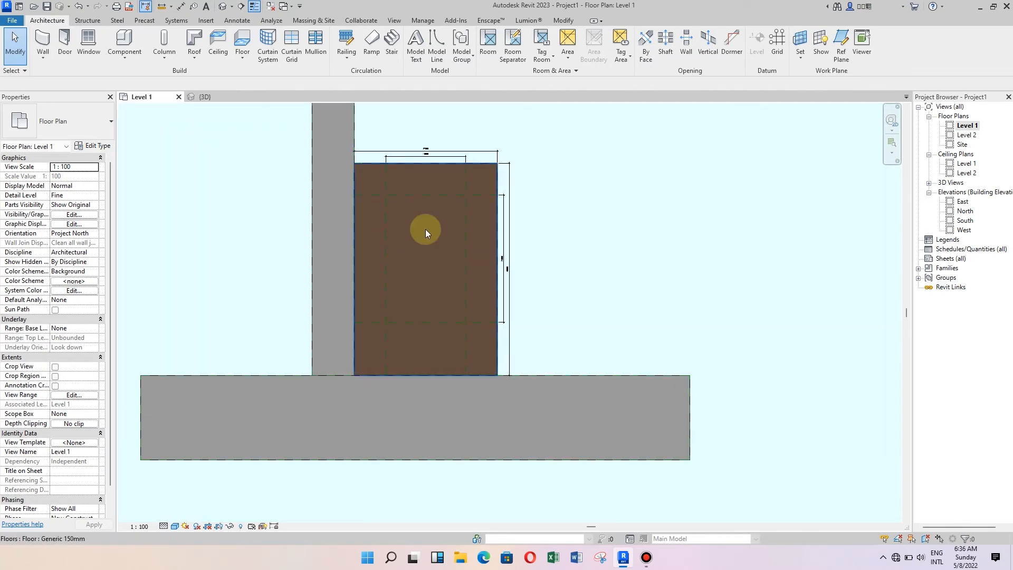
scroll(433, 280, "up", 4)
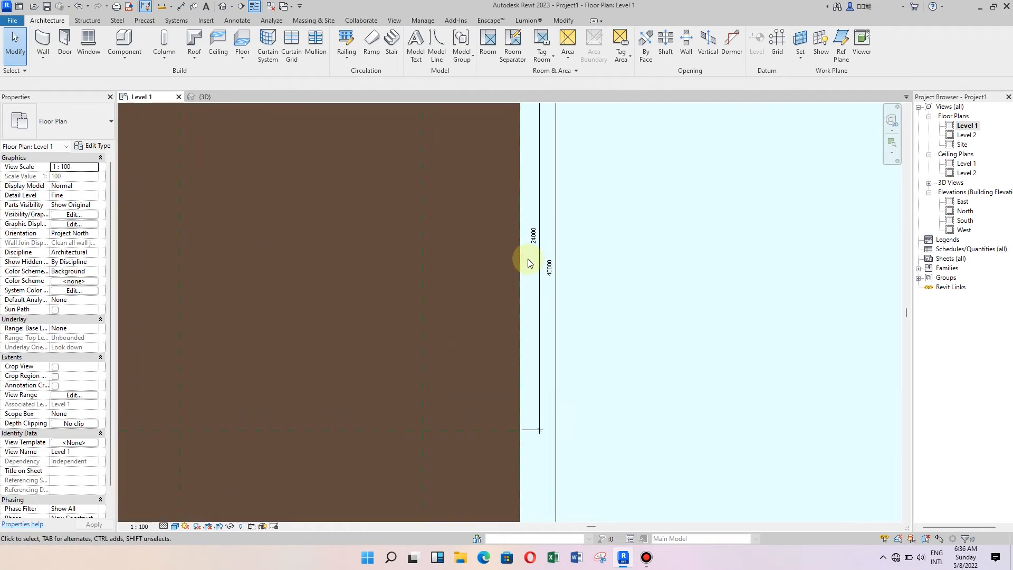
scroll(527, 260, "down", 2)
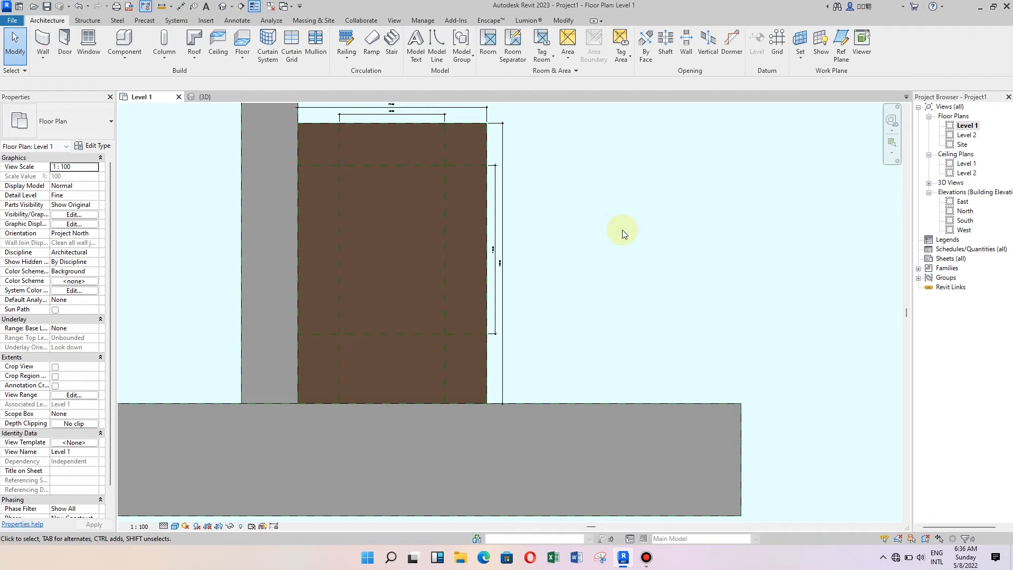
scroll(623, 234, "down", 1)
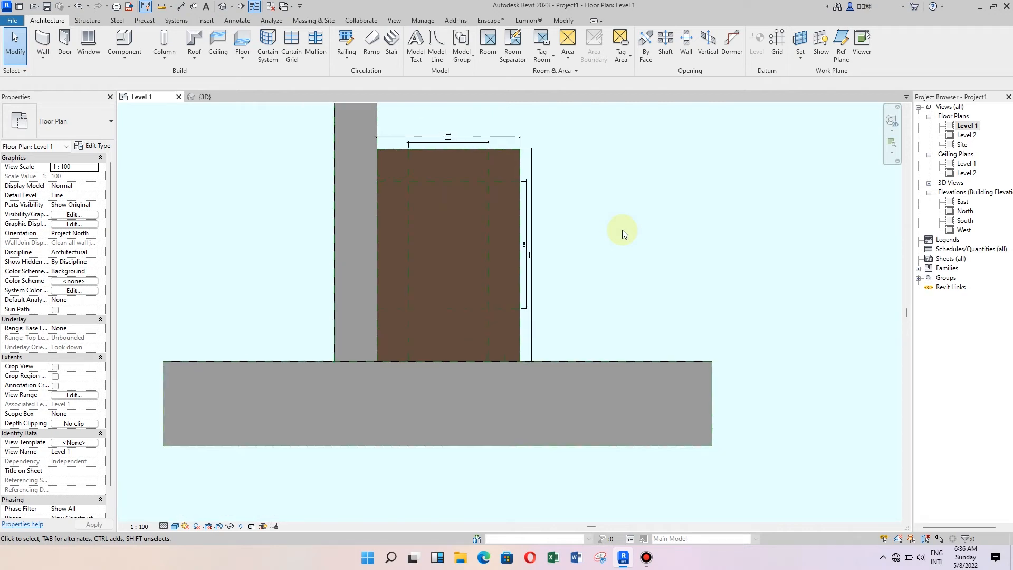
scroll(621, 235, "down", 1)
scroll(628, 160, "down", 1)
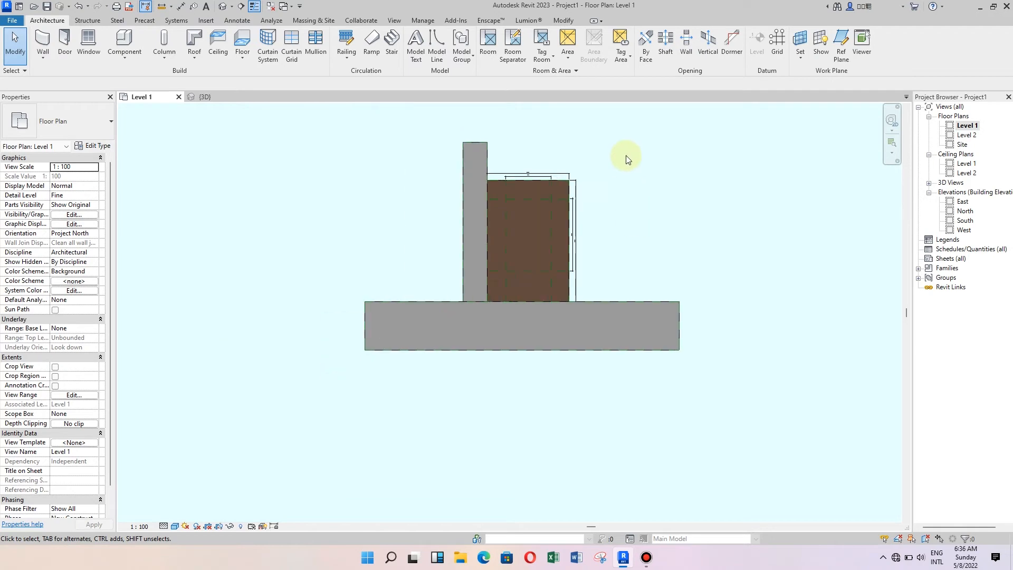
- Save the project as "Project1 Design Hotel 15Floor" in the LAOLY NATURE 2023 folder on the desktop
scroll(625, 156, "up", 1)
left_click(47, 7)
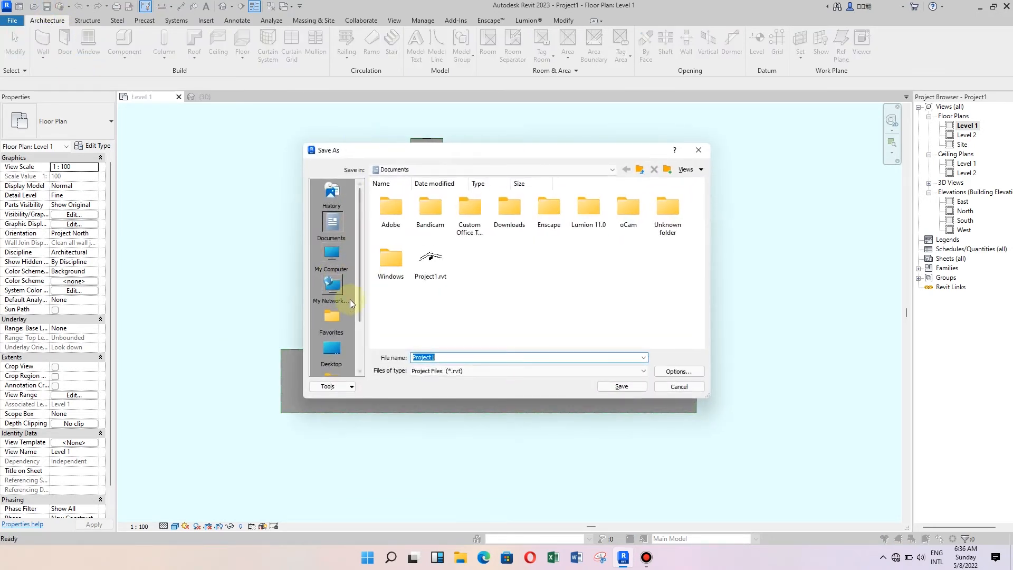
left_click(330, 354)
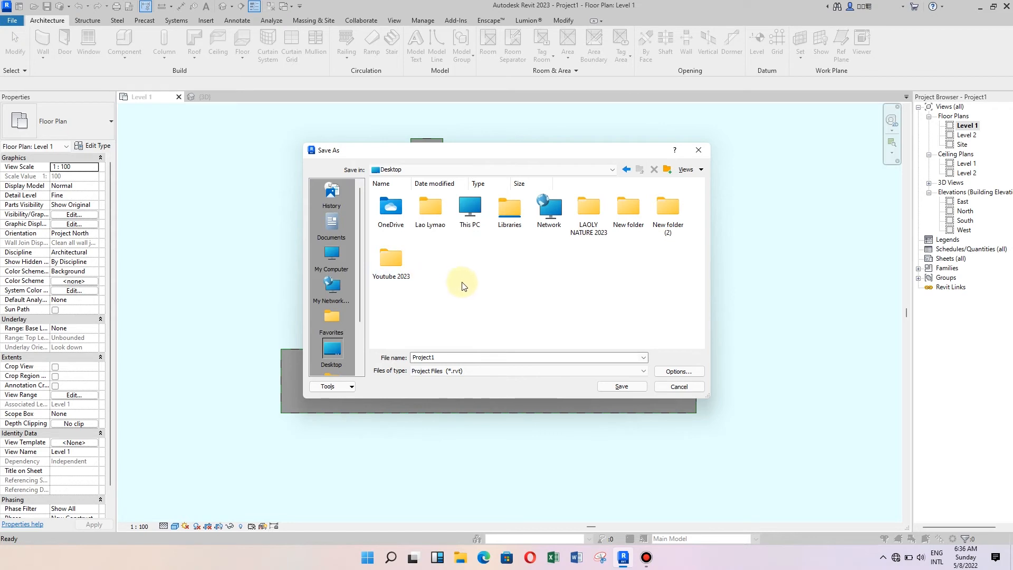
double_click(591, 219)
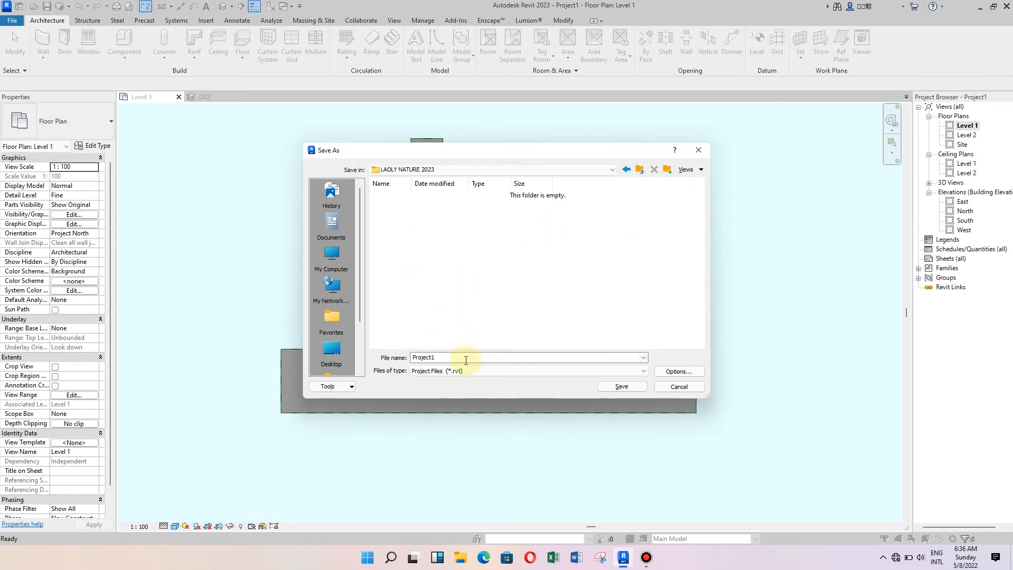
double_click(480, 357)
left_click(481, 358)
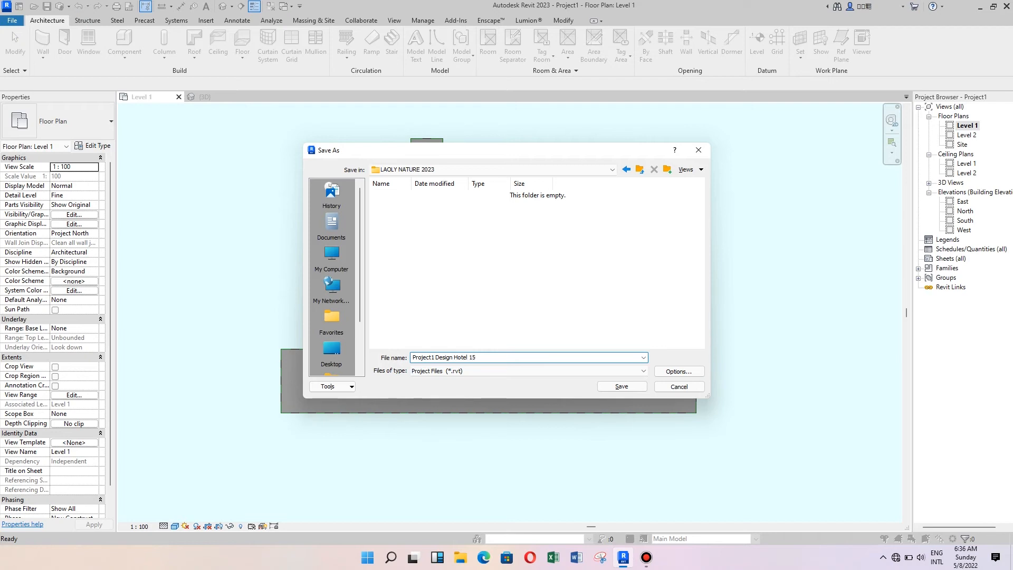
type("15Floor")
left_click(627, 387)
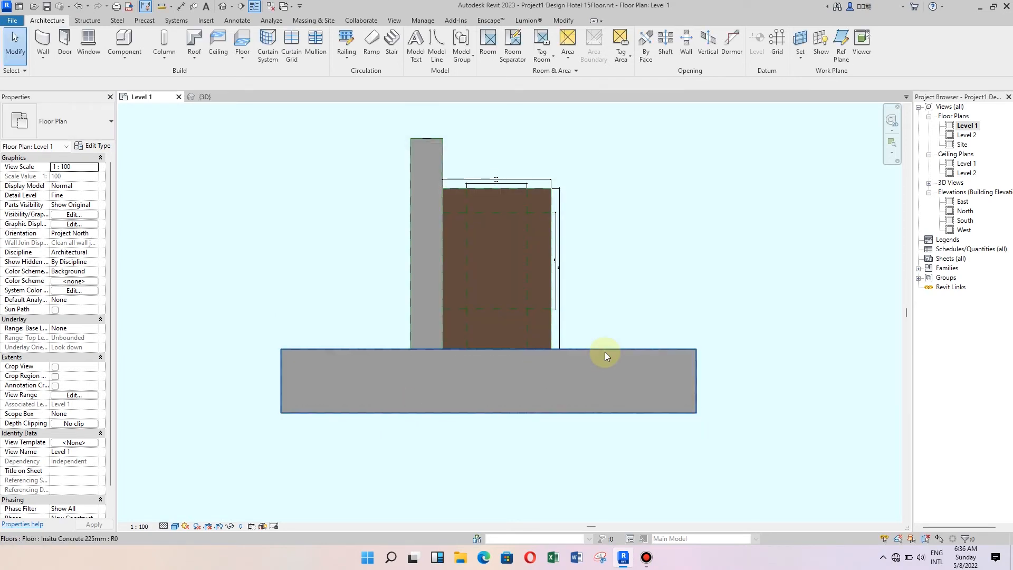
scroll(522, 267, "up", 3)
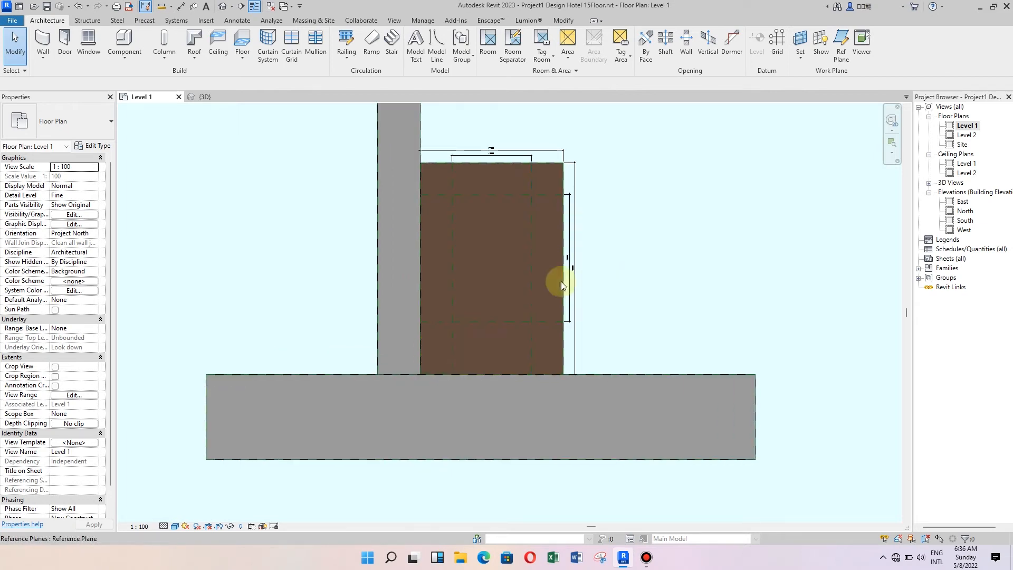
scroll(452, 343, "down", 2)
scroll(447, 258, "up", 2)
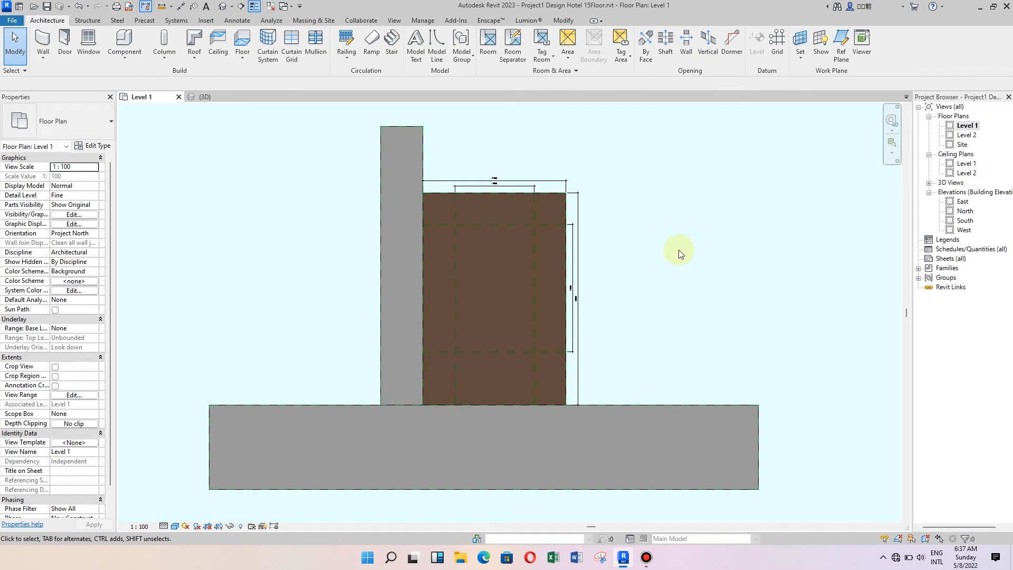
scroll(466, 270, "up", 1)
scroll(510, 262, "down", 1)
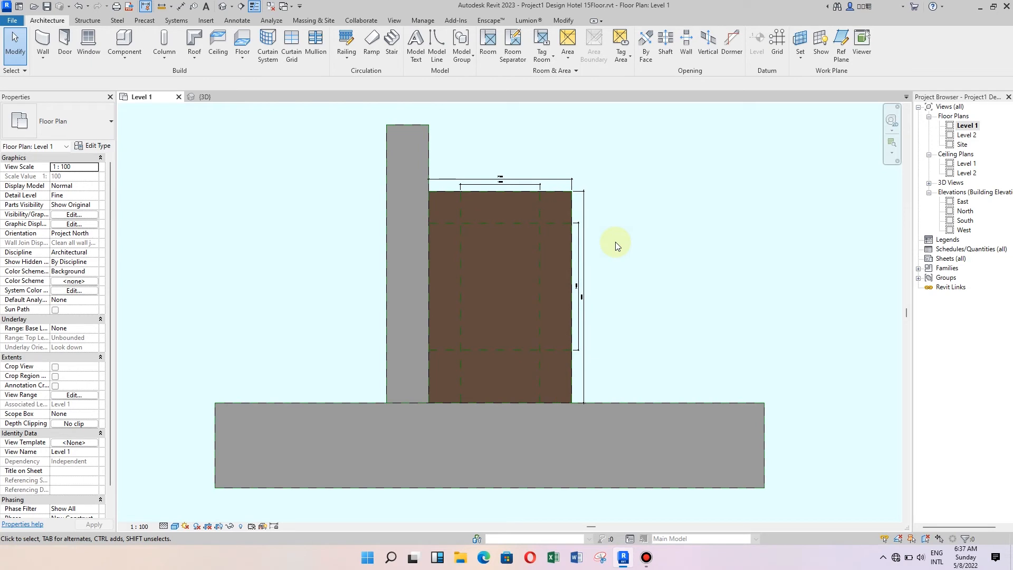
scroll(534, 258, "up", 1)
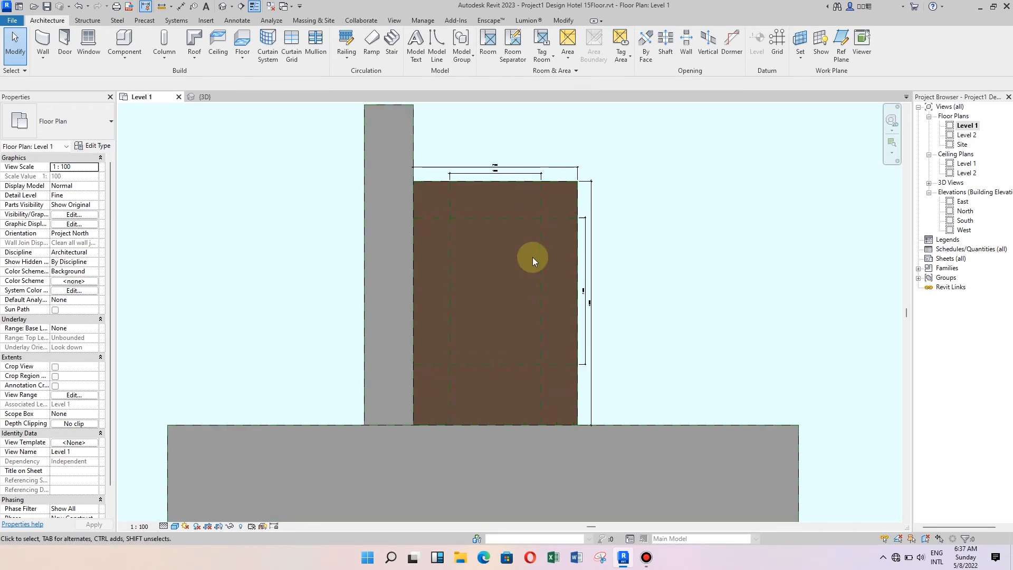
scroll(633, 244, "down", 1)
scroll(637, 242, "up", 1)
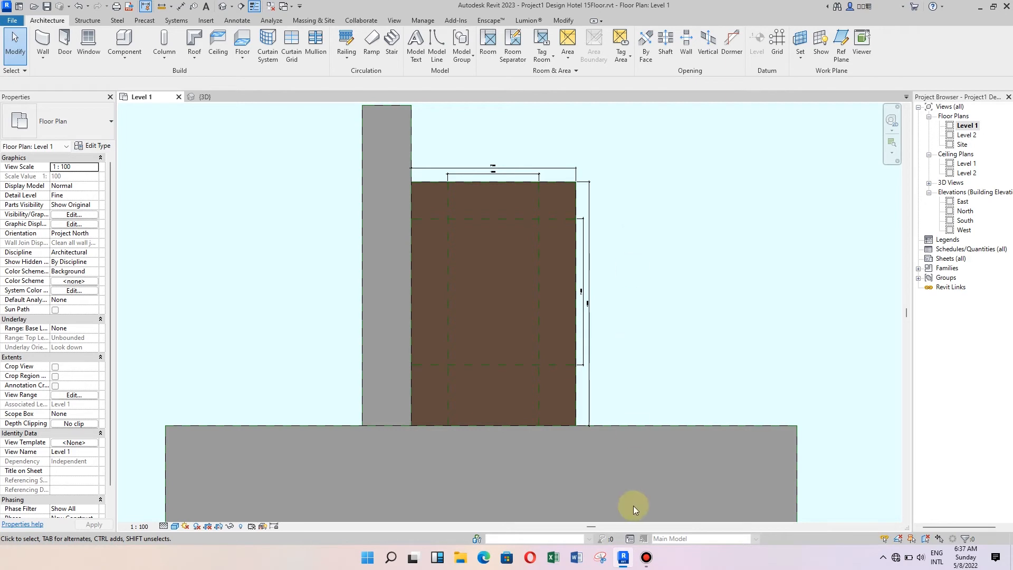
left_click(647, 558)
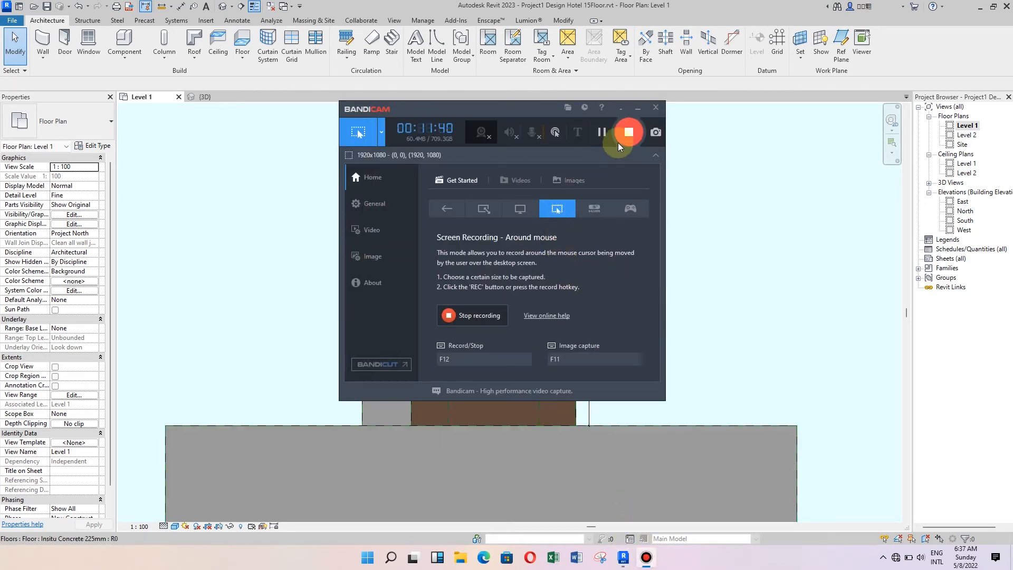
left_click(629, 132)
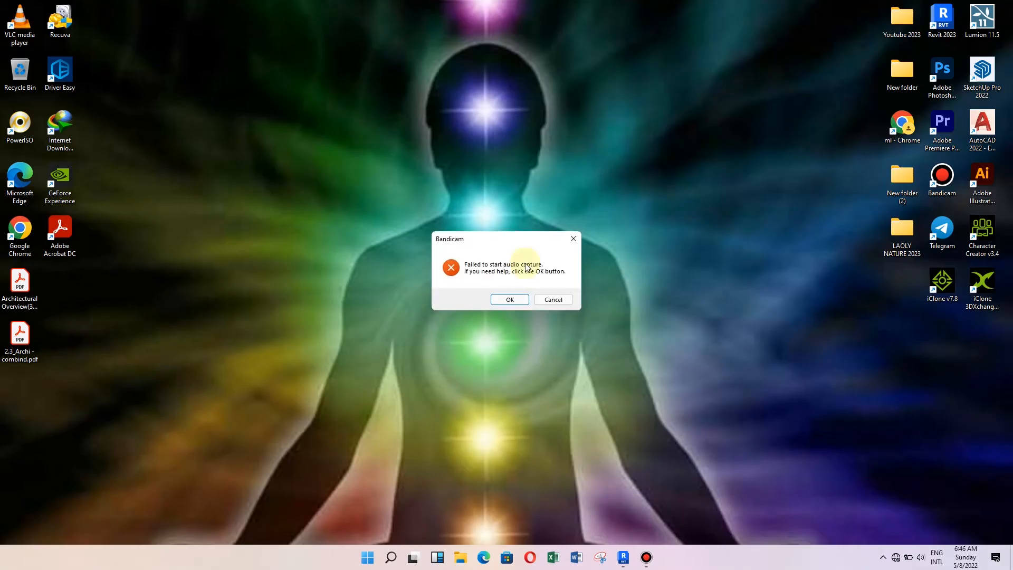
left_click(507, 294)
right_click(583, 240)
left_click(607, 268)
right_click(556, 210)
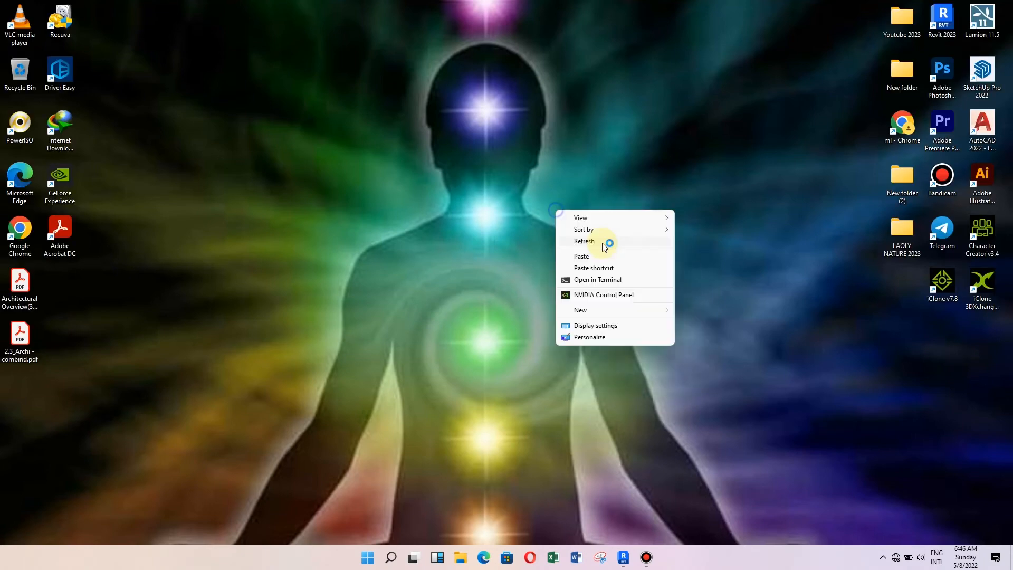
left_click(585, 242)
right_click(561, 207)
left_click(591, 237)
right_click(542, 206)
left_click(579, 235)
right_click(563, 204)
left_click(610, 235)
right_click(552, 204)
left_click(584, 236)
right_click(552, 199)
left_click(583, 233)
- Switch back to the hotel project in Revit and close the Opera browser window that covers it
left_click(623, 557)
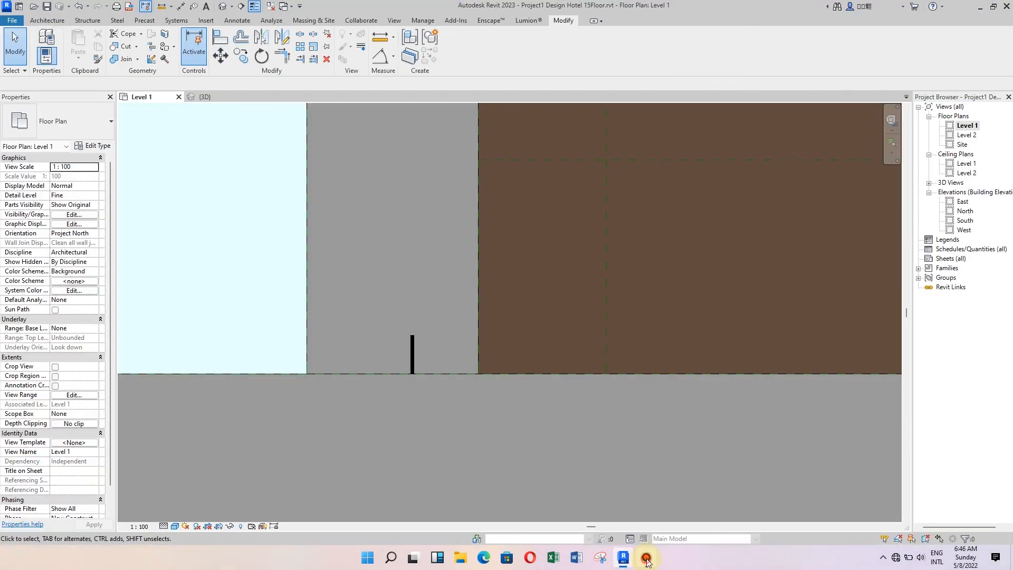
left_click(647, 557)
left_click(647, 558)
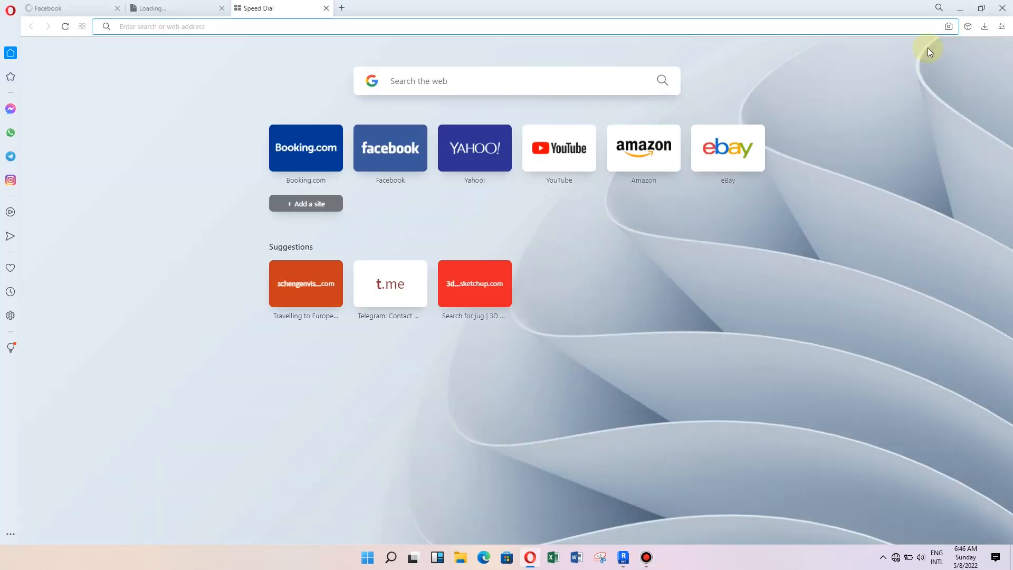
left_click(1002, 8)
left_click(575, 301)
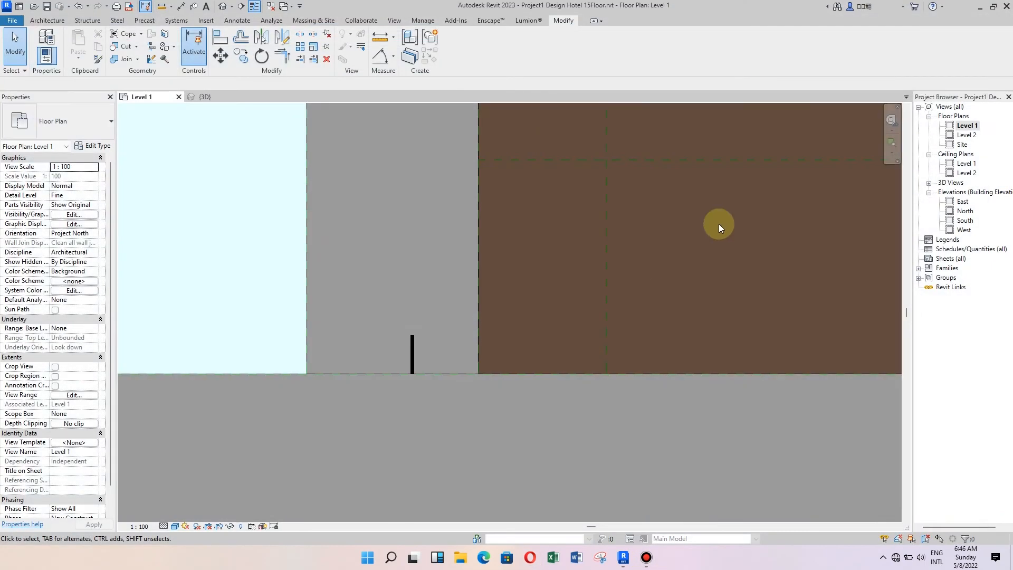
- Move the short black marking strip by its lower midpoint to the centre of the vertical road's width, on the lower boundary line
scroll(419, 323, "down", 2)
scroll(410, 355, "up", 4)
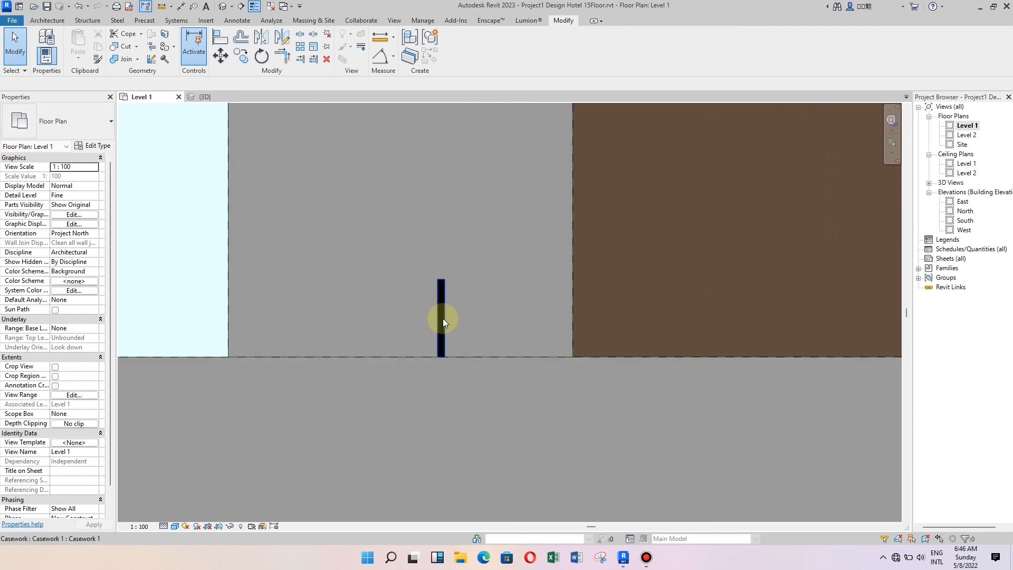
left_click(442, 319)
left_click(221, 56)
scroll(401, 364, "up", 2)
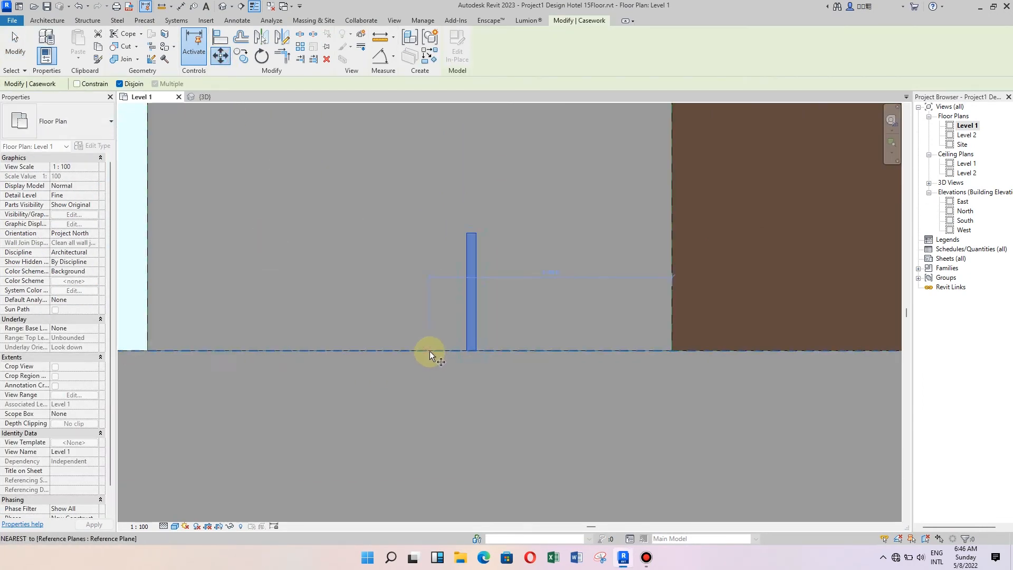
scroll(428, 350, "up", 1)
left_click(483, 350)
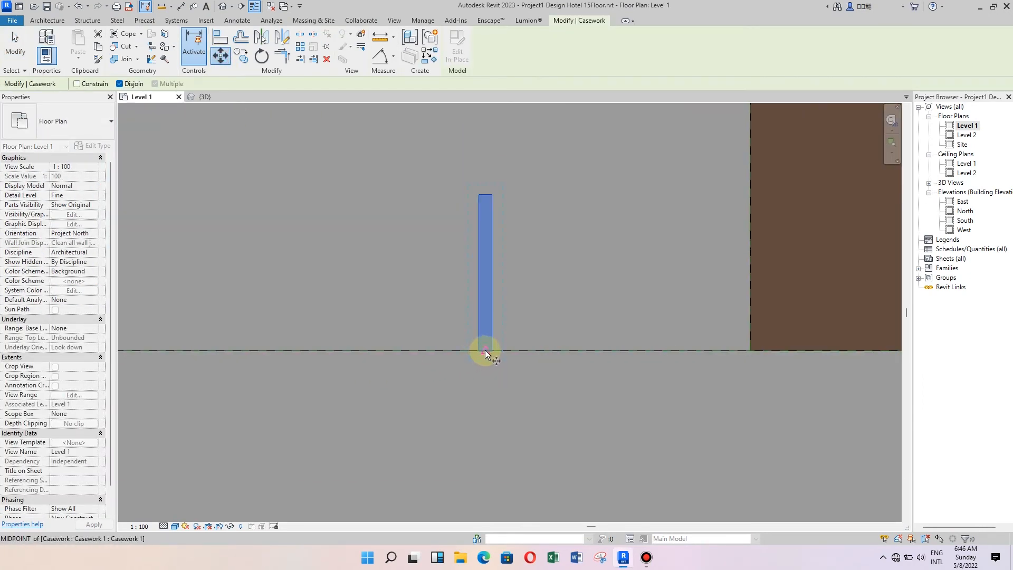
scroll(485, 350, "down", 2)
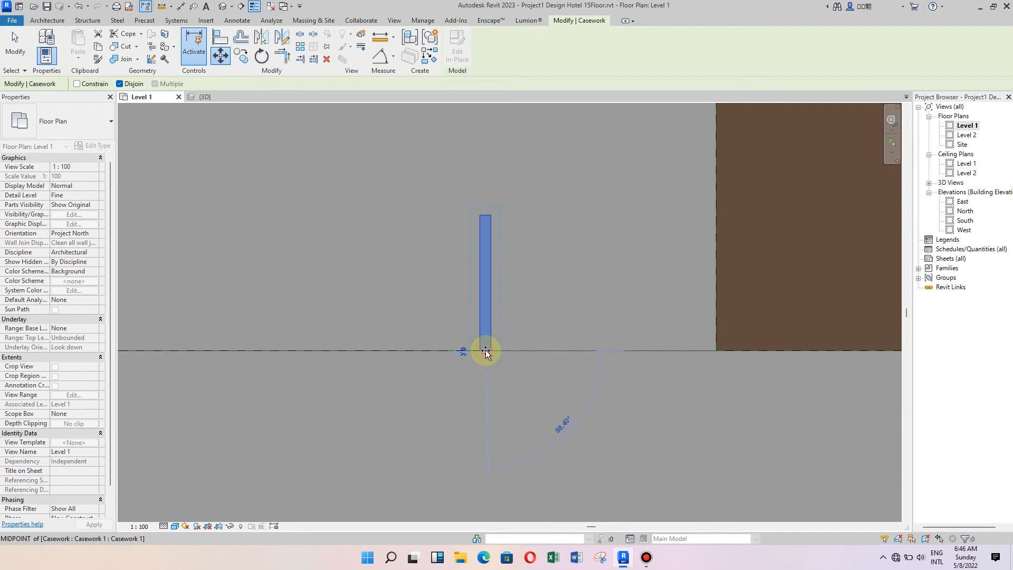
left_click(431, 351)
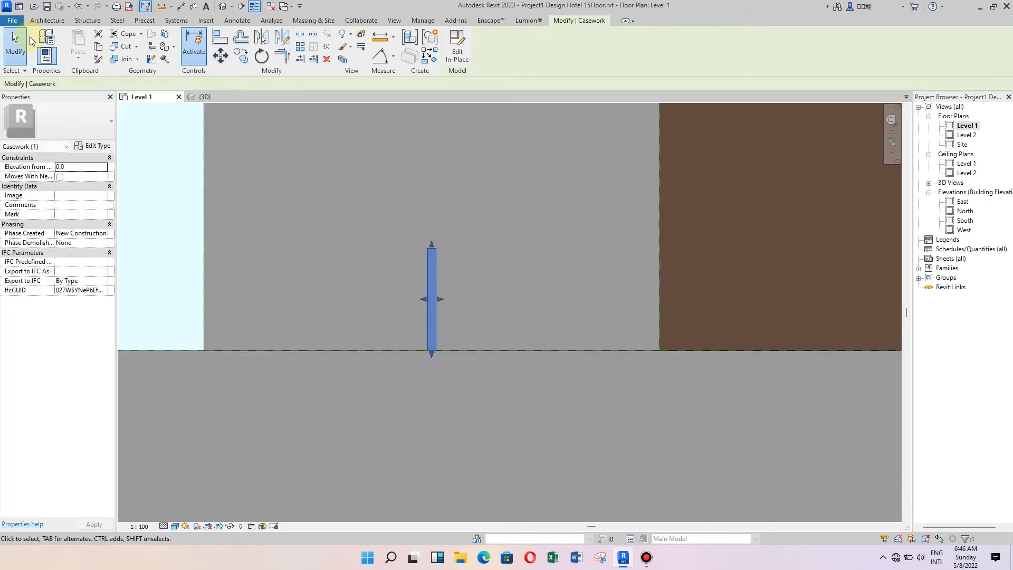
left_click(6, 50)
- Copy the marking strip straight up so the copy's lower end meets the original's upper end
scroll(404, 394, "down", 5)
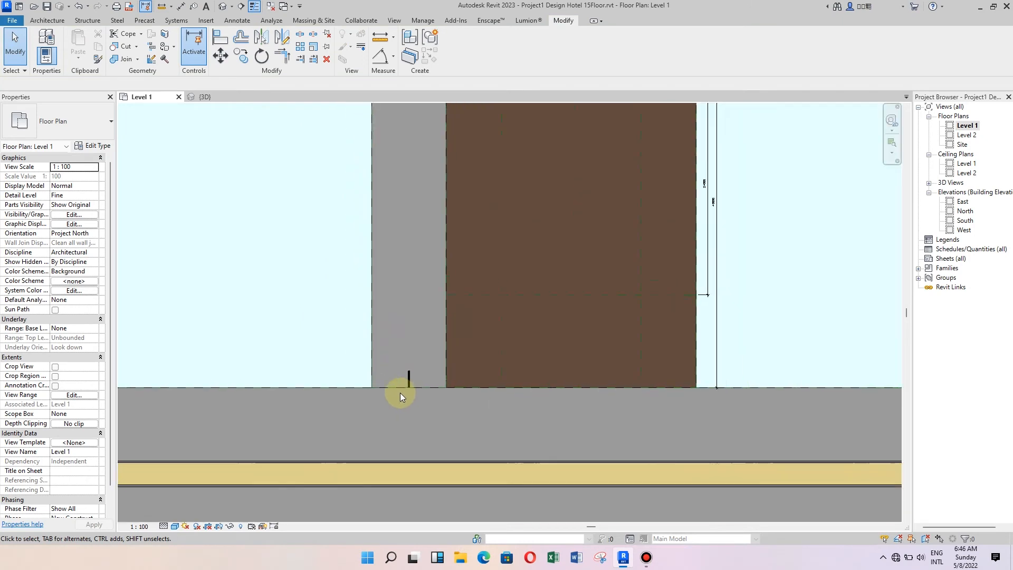
scroll(411, 375, "up", 3)
left_click(420, 370)
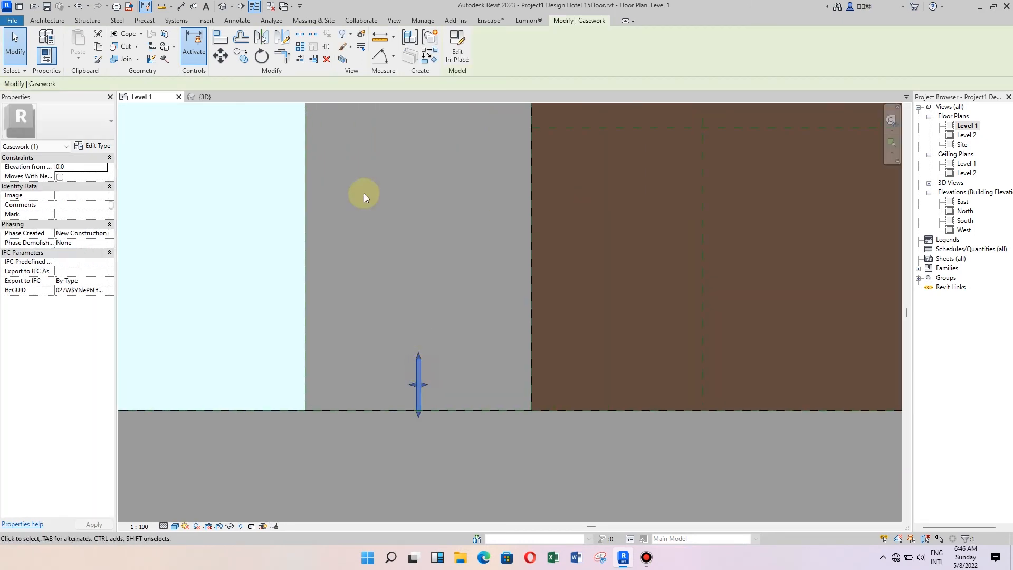
left_click(222, 61)
scroll(418, 356, "up", 1)
left_click(242, 57)
scroll(442, 371, "up", 3)
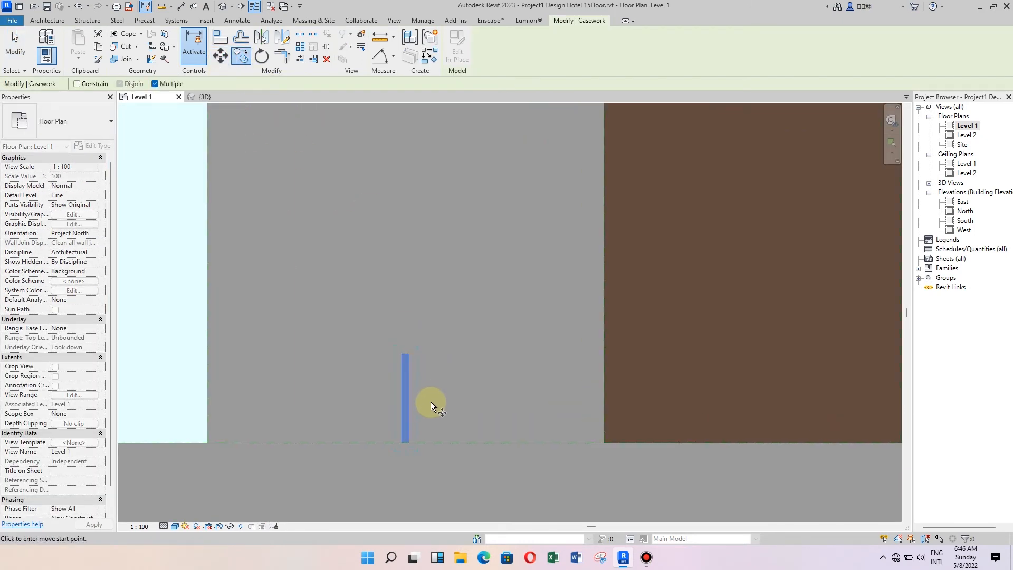
scroll(431, 401, "up", 2)
left_click(401, 455)
left_click(405, 342)
left_click(15, 47)
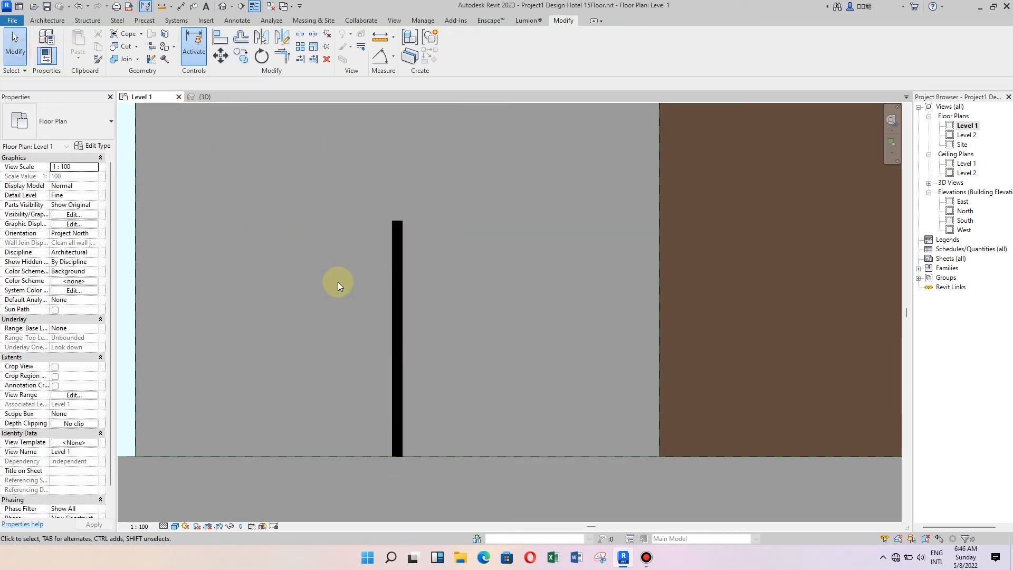
- Move the upper marking strip straight up about 900 mm to leave a gap above the lower strip
left_click(397, 279)
key("m")
key("v")
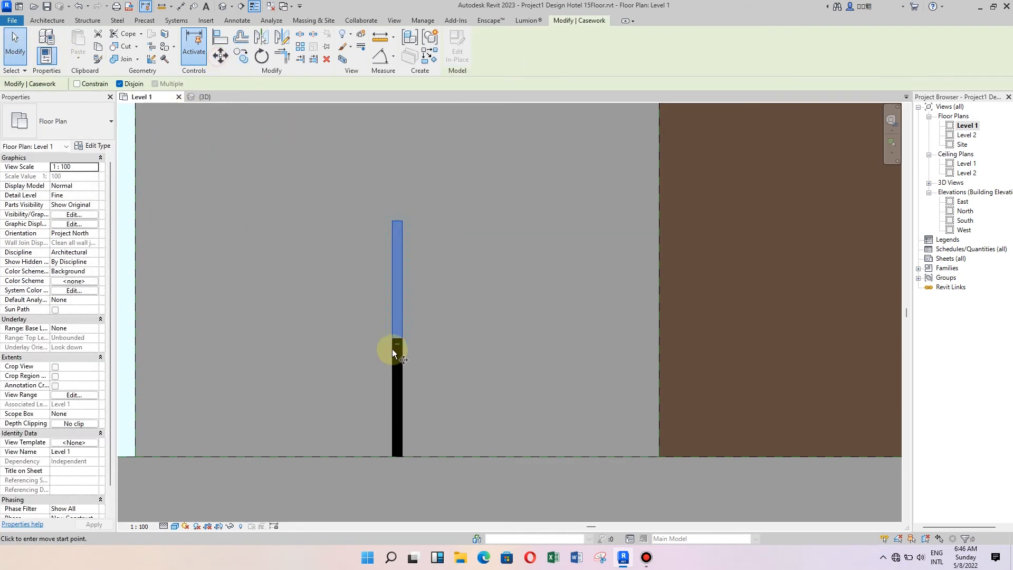
scroll(394, 350, "up", 1)
left_click(401, 341)
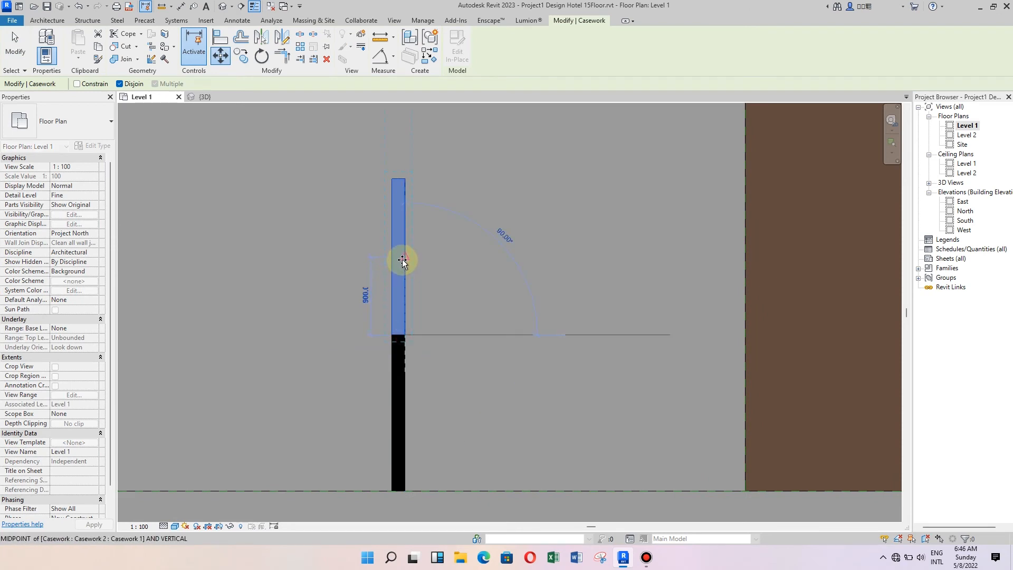
left_click(403, 260)
left_click(15, 48)
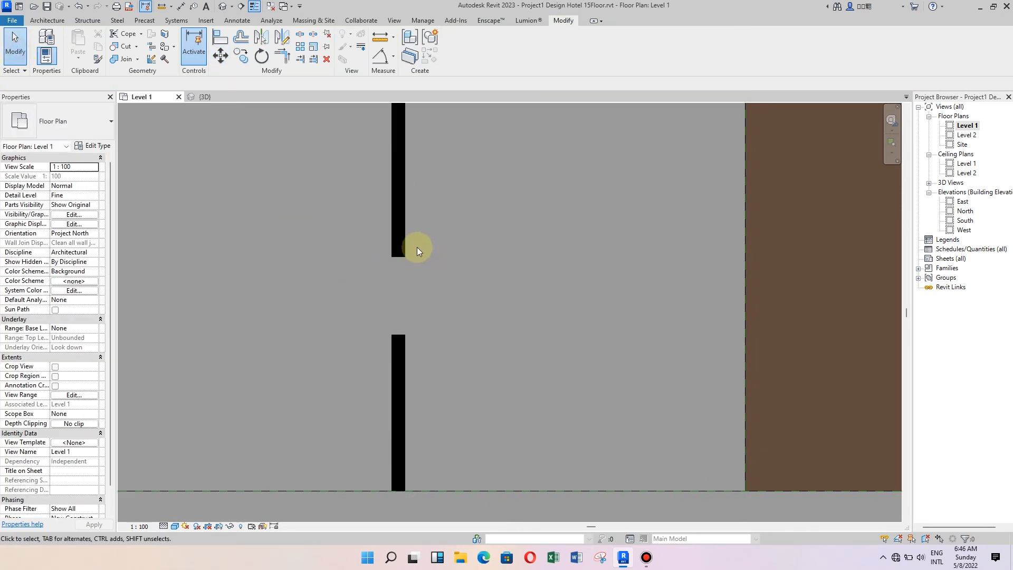
- Copy the upper strip repeatedly up the road's centreline with 900 mm gaps, to just above the plot's lower horizontal reference plane
scroll(314, 328, "down", 5)
scroll(343, 321, "up", 2)
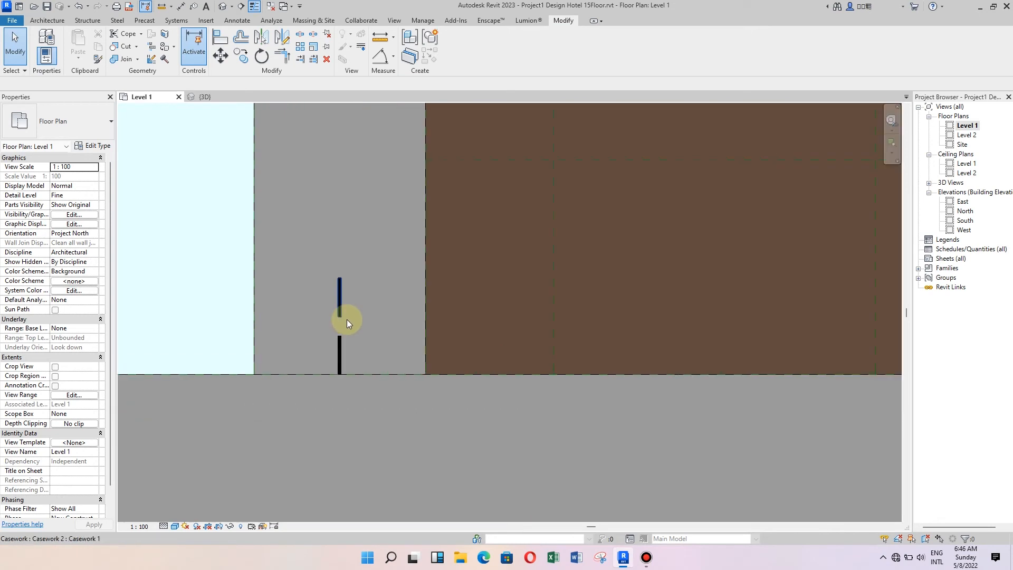
scroll(347, 319, "up", 1)
left_click(337, 309)
left_click(248, 56)
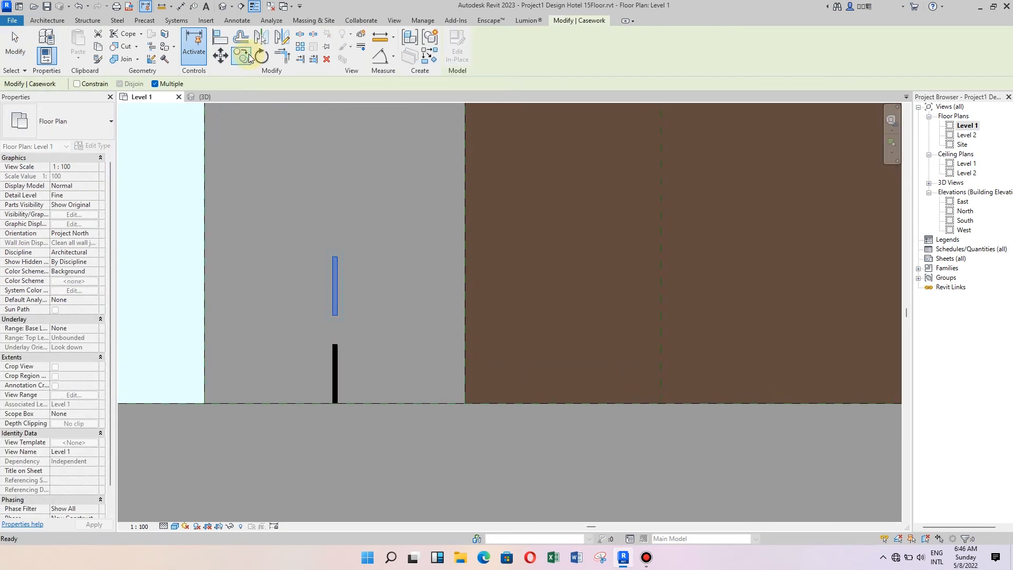
scroll(302, 356, "up", 4)
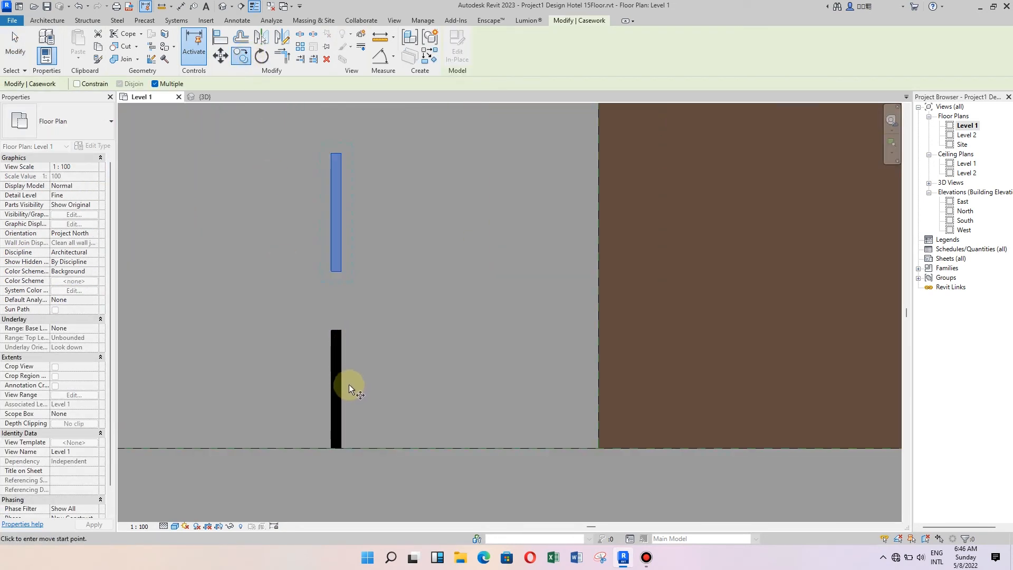
left_click(343, 446)
left_click(343, 273)
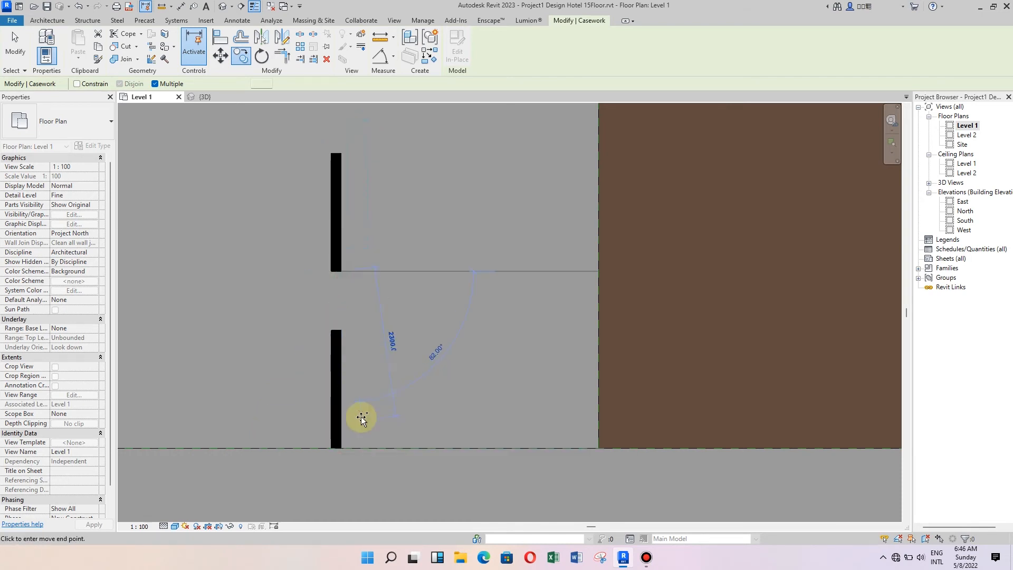
scroll(362, 419, "down", 4)
scroll(353, 271, "up", 4)
left_click(336, 270)
scroll(352, 382, "down", 3)
scroll(352, 199, "up", 3)
left_click(336, 212)
scroll(367, 242, "down", 3)
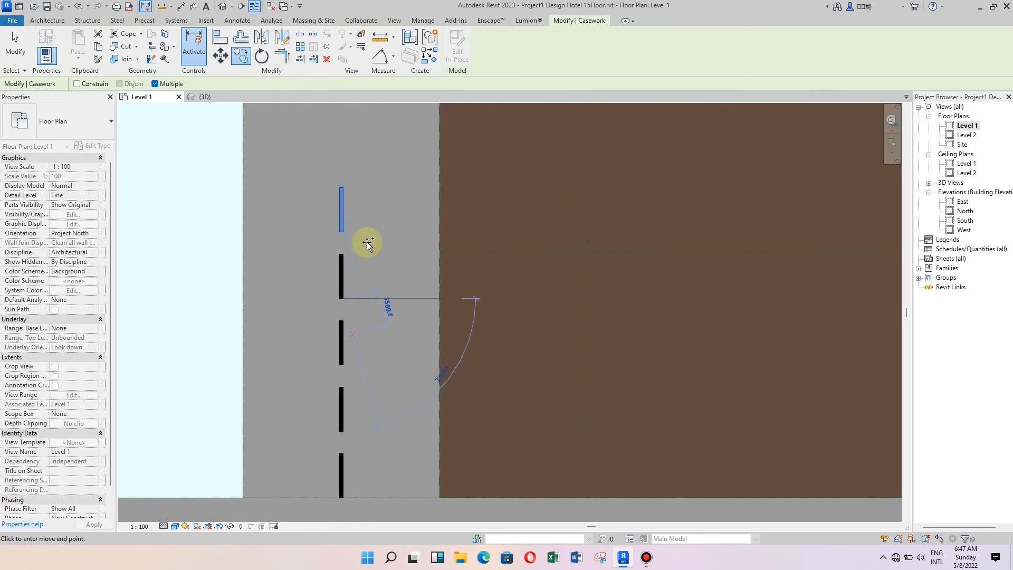
- Add more strip copies at 2700 mm spacing up the road, past the midpoint between the plot's two horizontal reference planes
scroll(337, 241, "up", 2)
scroll(343, 185, "down", 2)
scroll(328, 226, "up", 2)
scroll(341, 326, "down", 2)
scroll(335, 192, "up", 2)
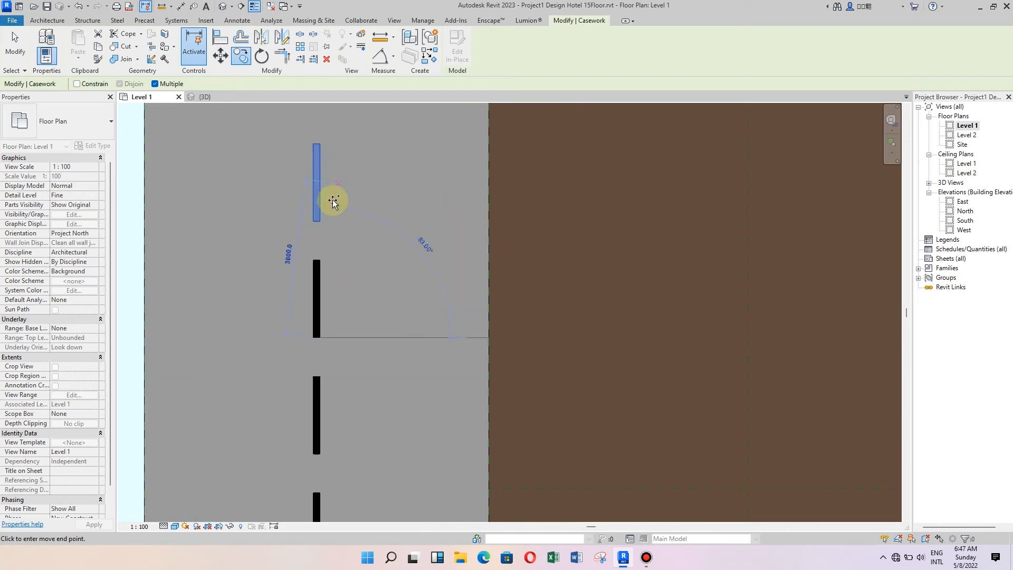
scroll(321, 219, "down", 3)
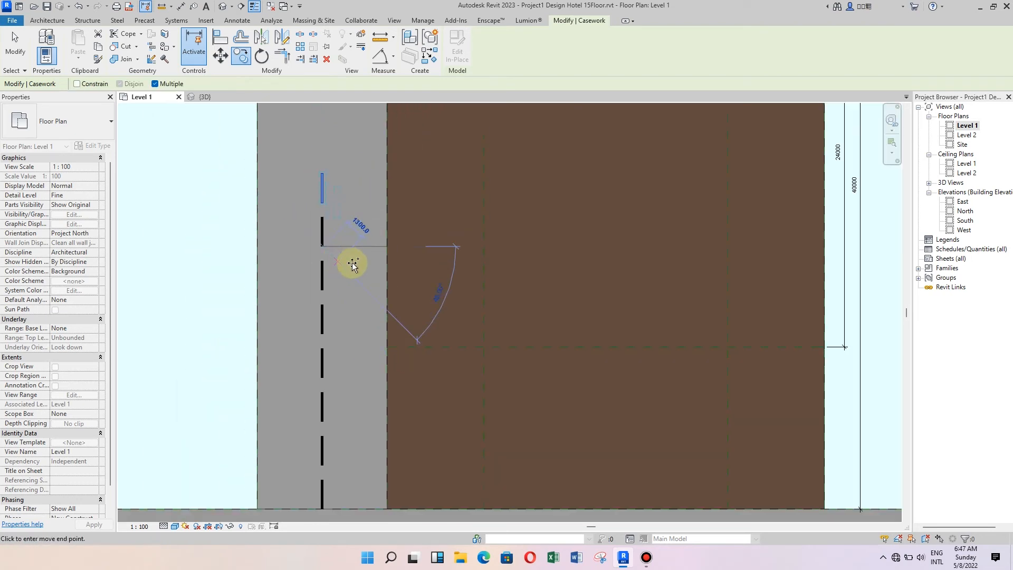
scroll(344, 238, "up", 2)
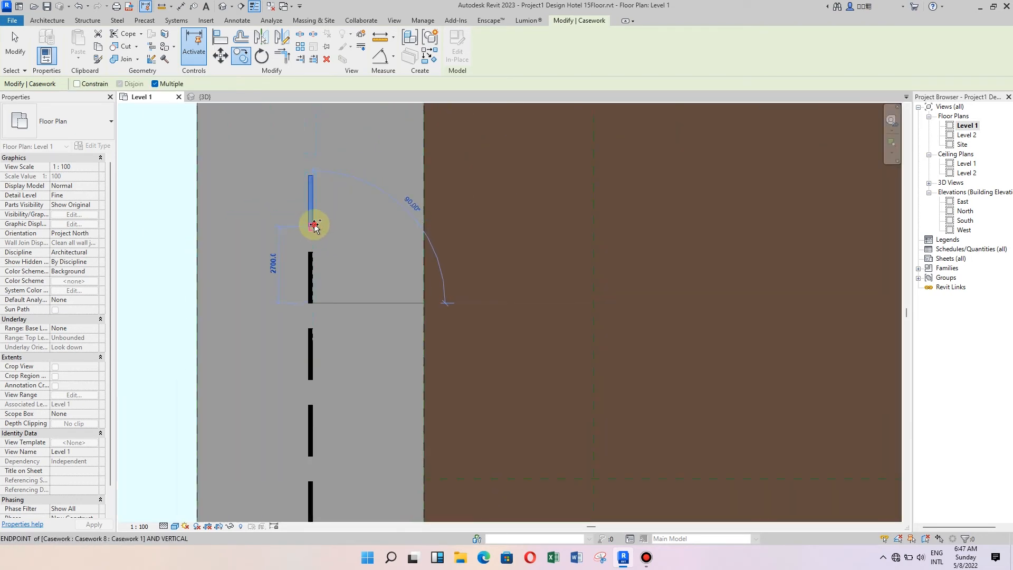
left_click(313, 152)
scroll(326, 326, "down", 4)
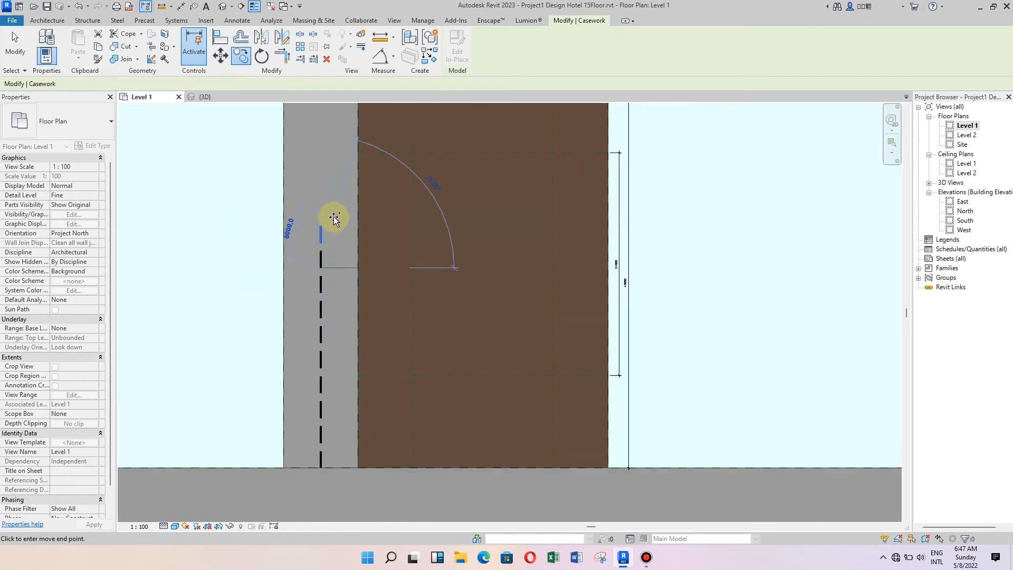
- Extend the dashed centreline with further 2700 mm spaced copies up to the plot's upper horizontal reference plane
scroll(334, 218, "up", 3)
scroll(309, 211, "up", 3)
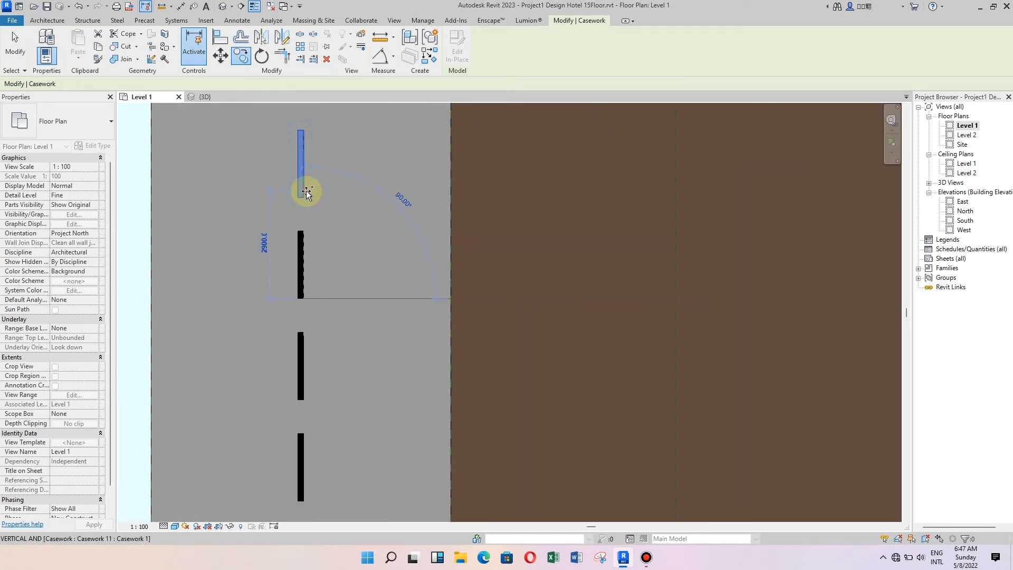
left_click(303, 198)
scroll(304, 255, "down", 3)
scroll(316, 233, "up", 3)
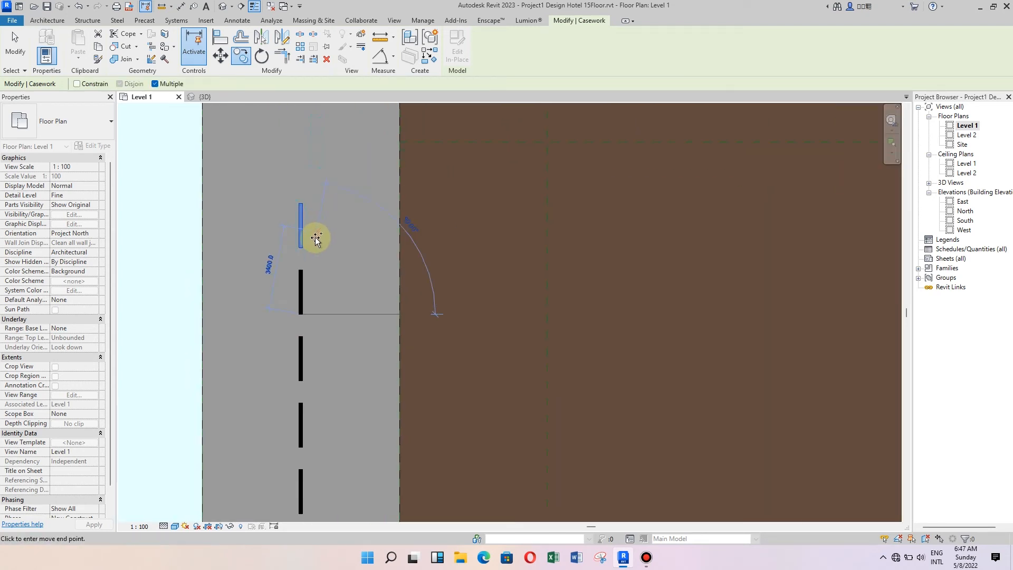
scroll(324, 204, "down", 3)
scroll(300, 231, "up", 3)
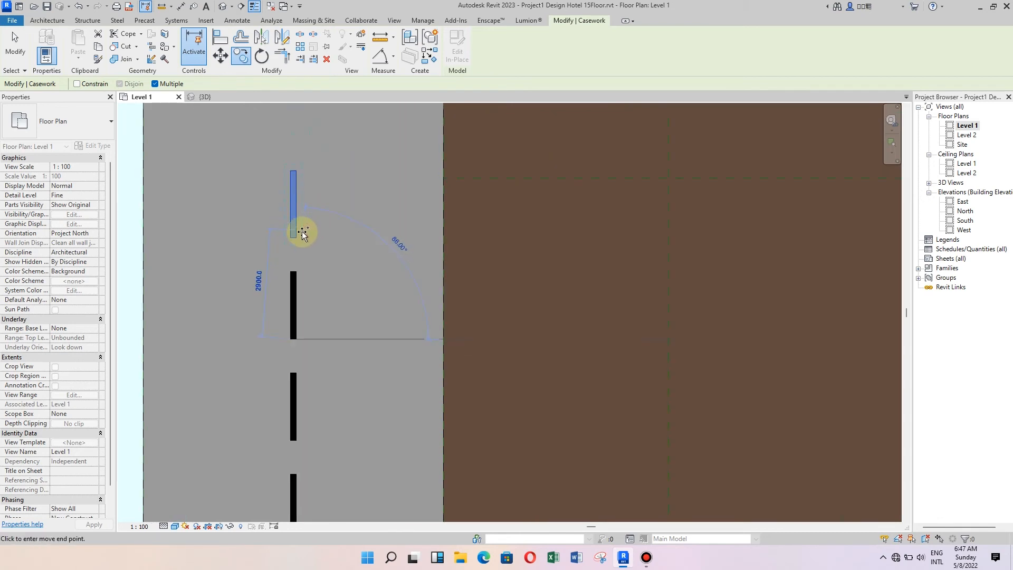
- Continue copying the marking strip up the side road's centreline at 2700 mm spacing until the dashes reach the road's upper end
scroll(310, 312, "down", 3)
scroll(310, 312, "down", 3)
scroll(319, 227, "up", 3)
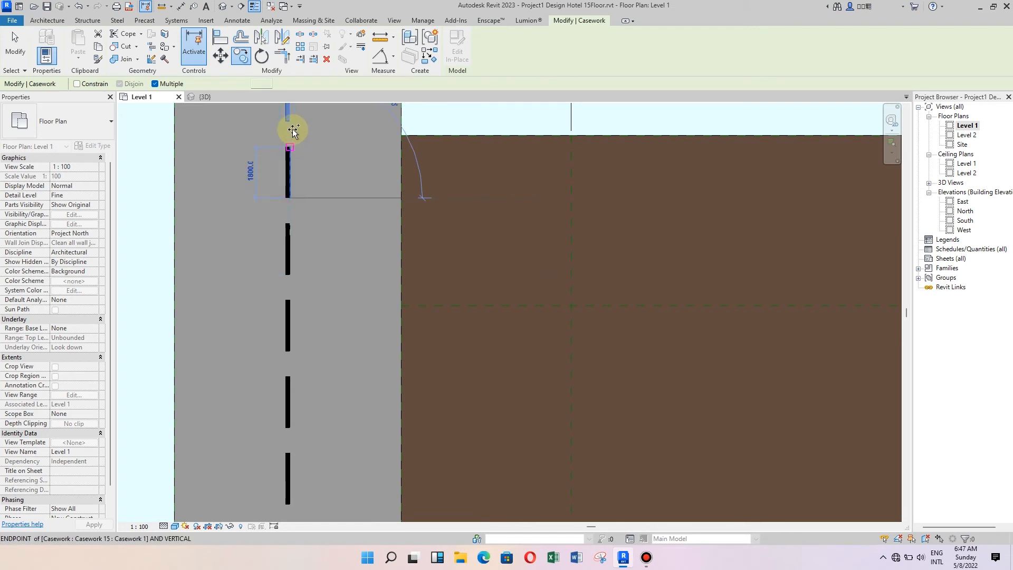
scroll(294, 324, "down", 3)
scroll(294, 325, "down", 3)
scroll(301, 236, "up", 5)
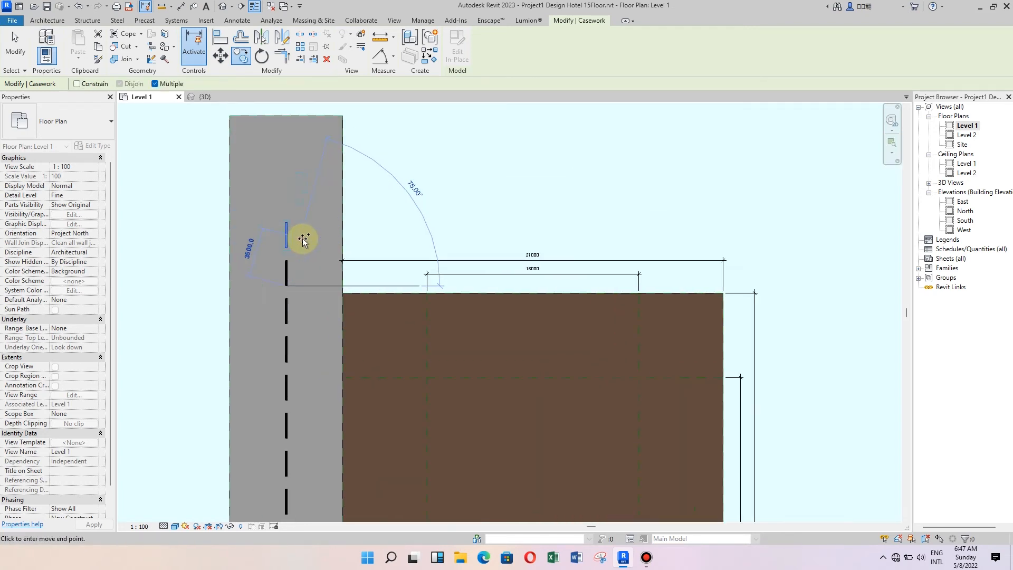
scroll(292, 310, "down", 3)
scroll(292, 222, "up", 2)
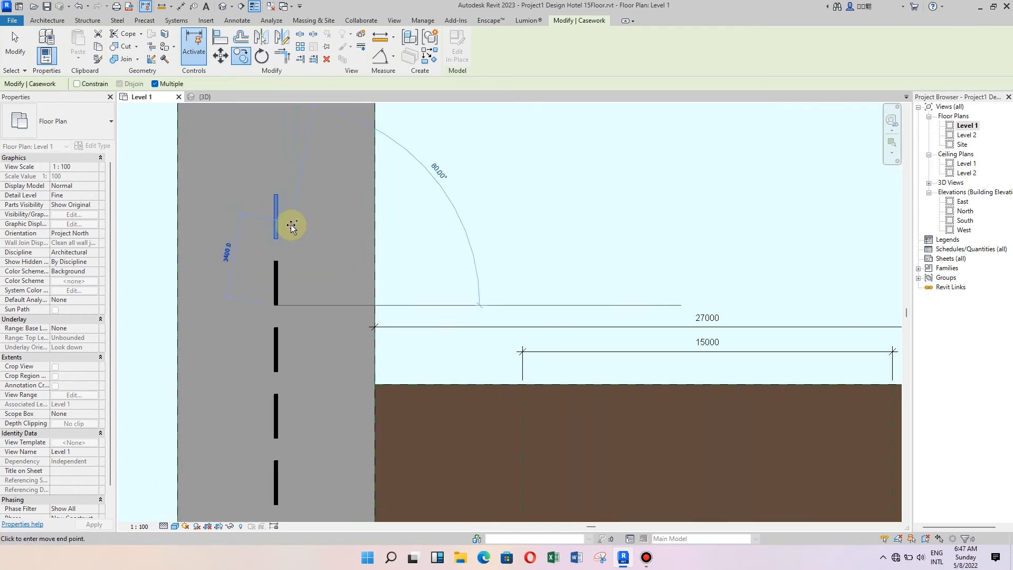
scroll(293, 303, "down", 3)
scroll(283, 222, "up", 2)
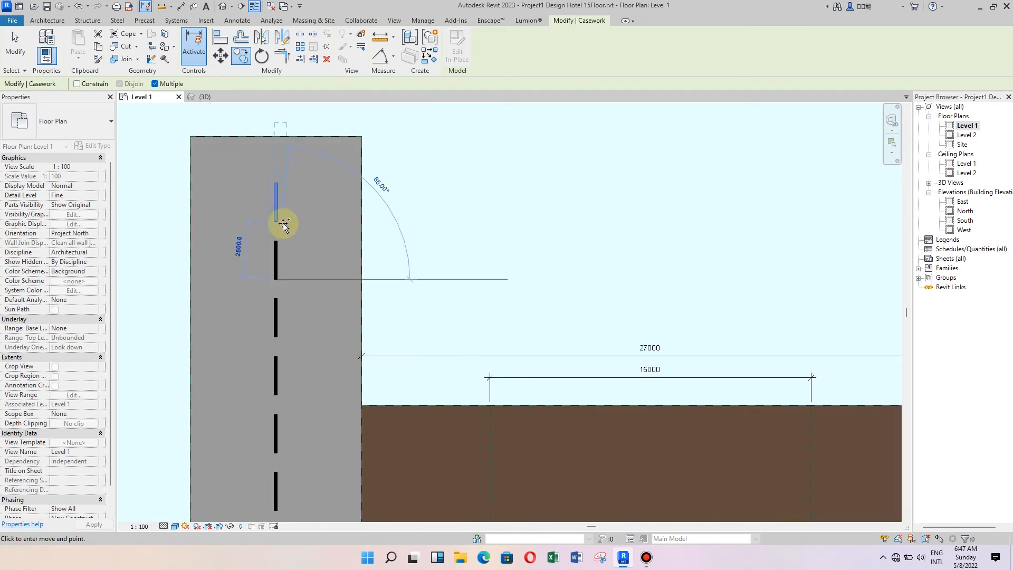
left_click(15, 47)
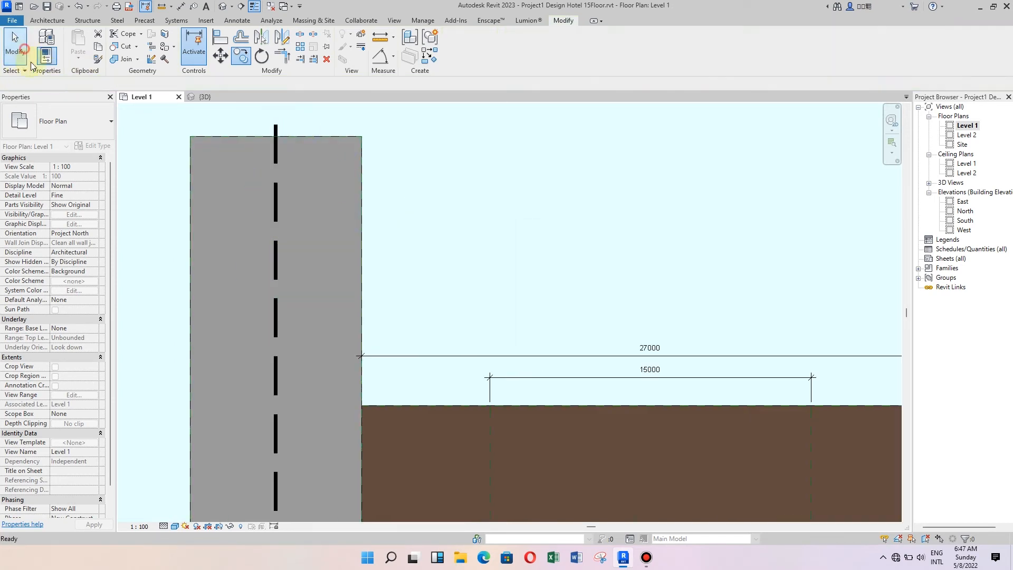
- Edit the side road floor's boundary, extending its upper edge to line up with the end of the topmost marking strip
scroll(308, 155, "down", 4)
scroll(222, 153, "down", 3)
scroll(281, 121, "up", 6)
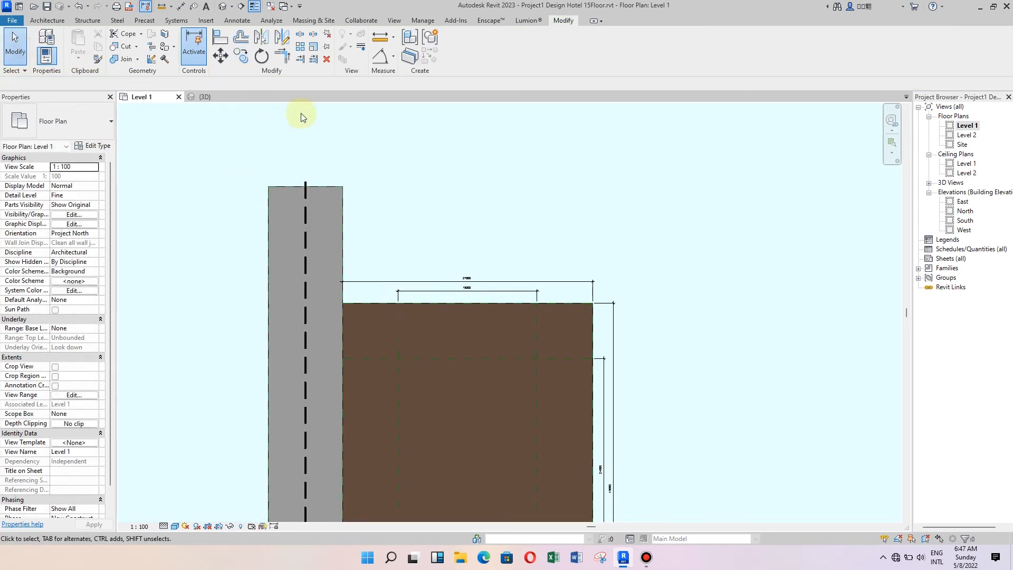
scroll(320, 197, "up", 2)
left_click_drag(329, 183, 315, 212)
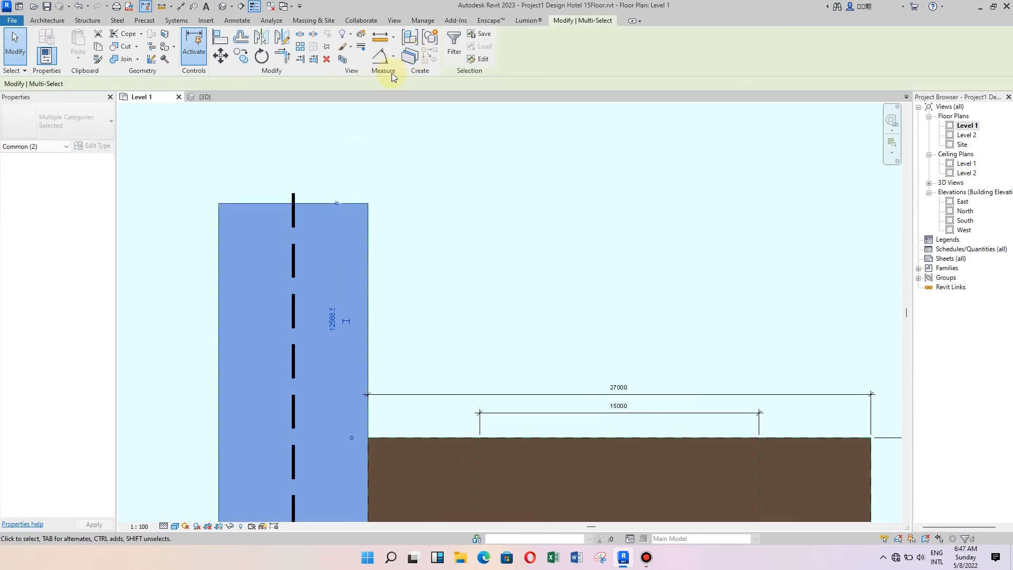
left_click(361, 197)
double_click(357, 200)
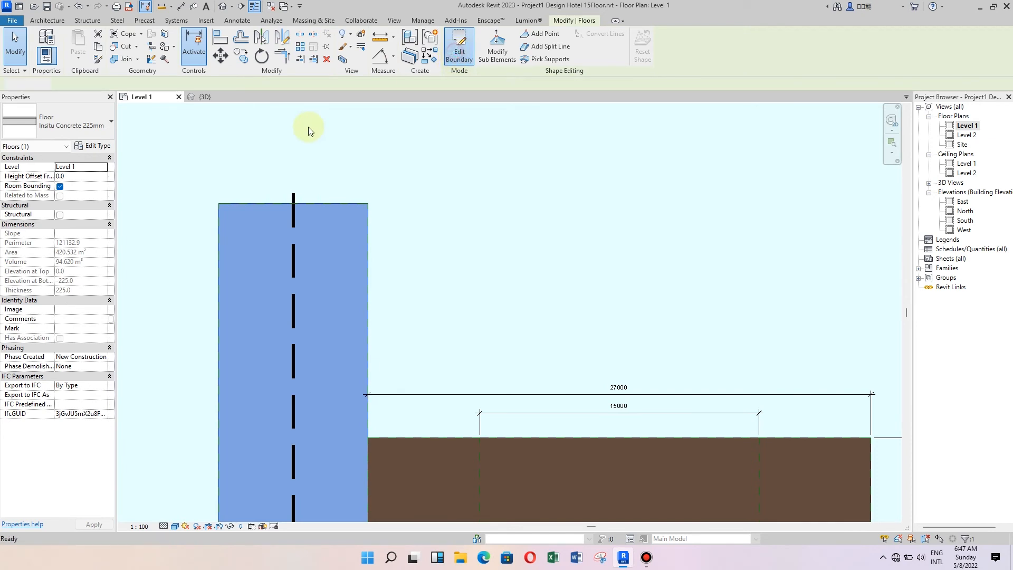
scroll(308, 128, "up", 1)
left_click(330, 214)
mouse_move(328, 213)
left_mouse_down()
mouse_move(328, 170)
mouse_move(324, 202)
left_mouse_up()
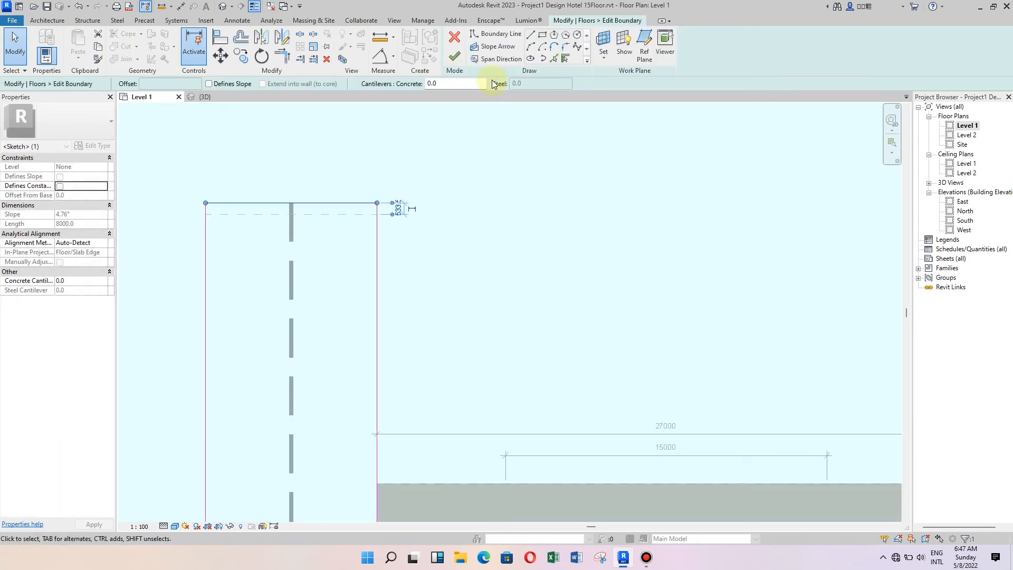
left_click(454, 57)
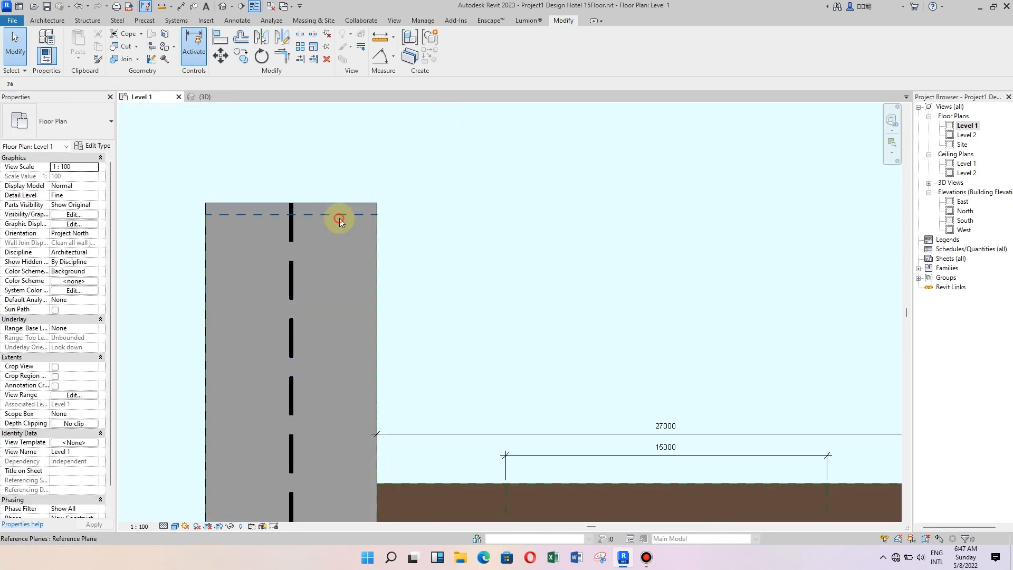
- Move the reference plane at the side road's upper end up onto the floor's extended edge
left_click(339, 217)
scroll(346, 209, "up", 2)
left_click(221, 55)
scroll(309, 204, "up", 2)
left_click(409, 235)
left_click(407, 213)
left_click(506, 201)
scroll(310, 146, "down", 3)
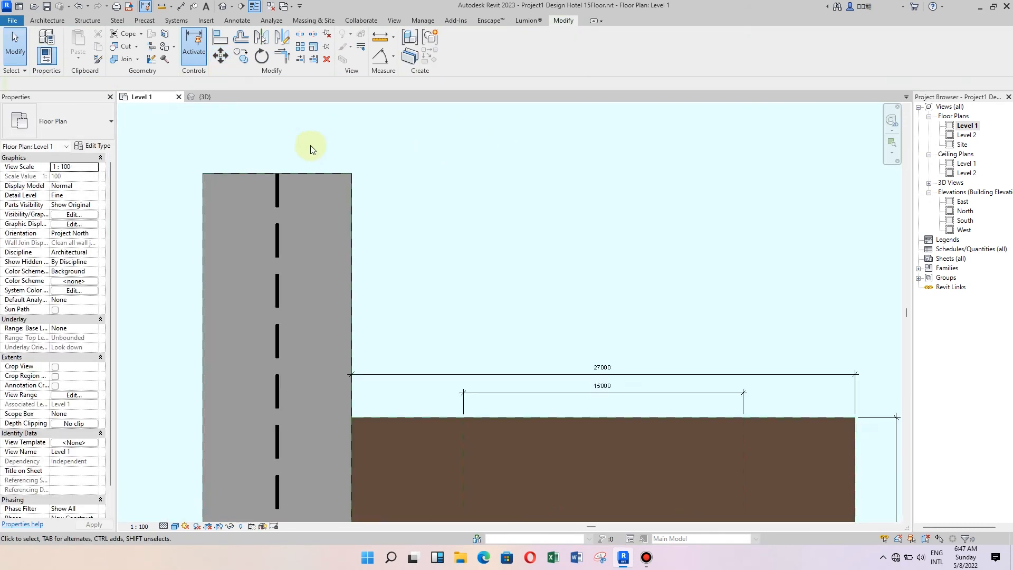
- Copy the lowest centreline strip of the side road onto the upper carriageway of the main road, east of the plot
scroll(311, 149, "down", 4)
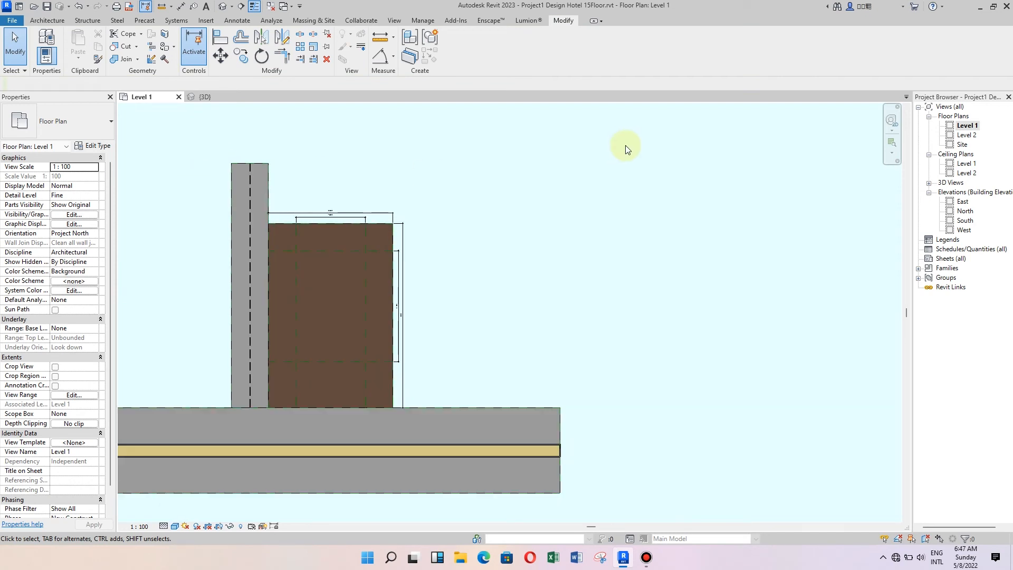
scroll(562, 227, "down", 1)
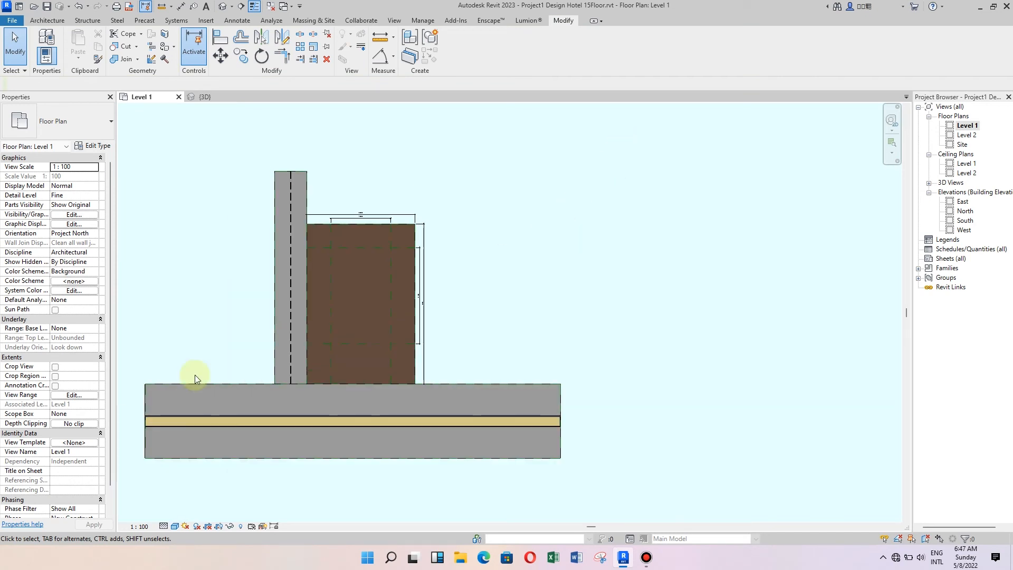
scroll(331, 353, "up", 6)
left_click(323, 334)
key("m")
key("v")
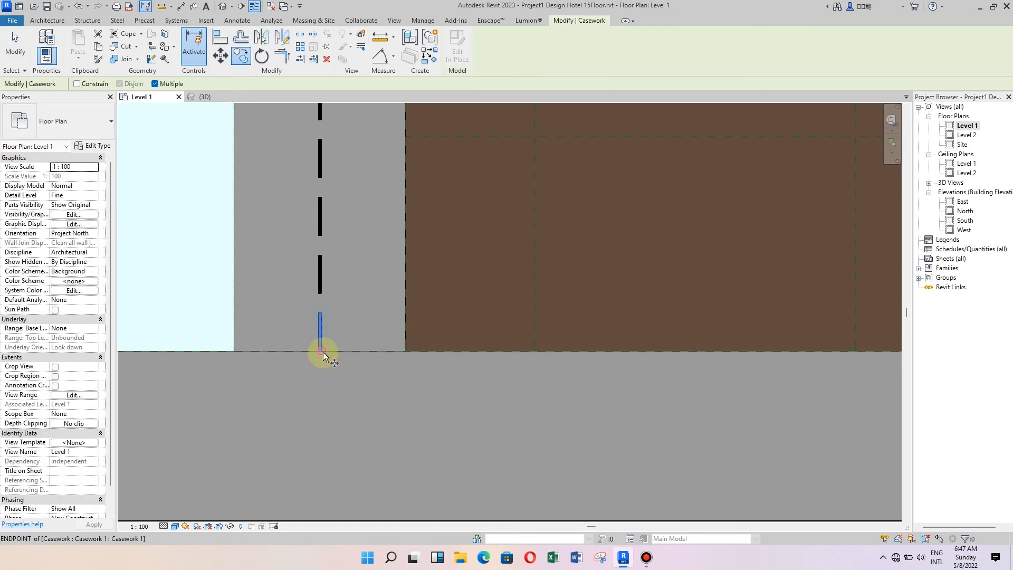
left_click(322, 351)
scroll(244, 350, "down", 3)
scroll(383, 379, "down", 3)
scroll(541, 382, "up", 4)
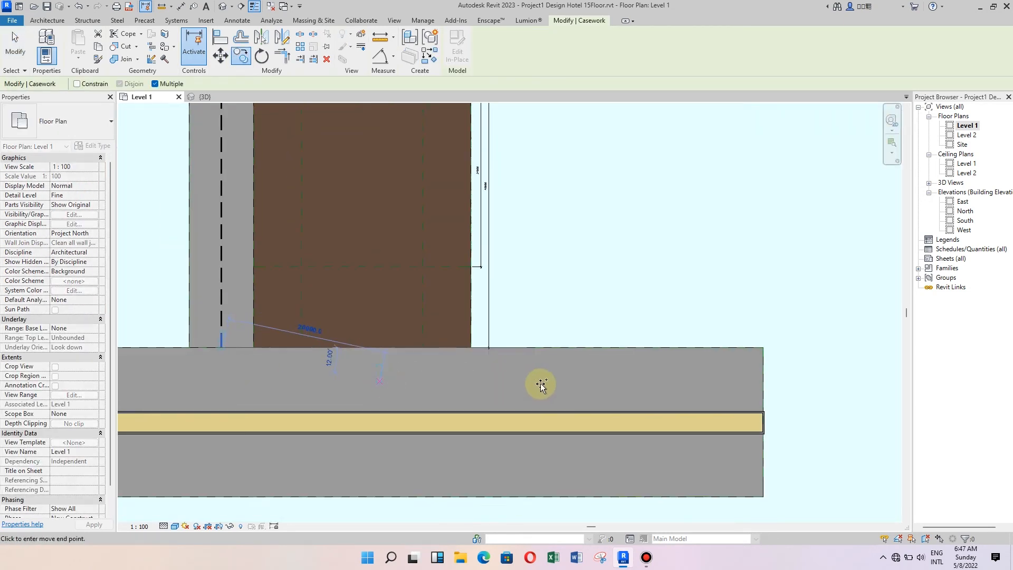
left_click(541, 383)
- Rotate the copied marking strip 90 degrees so it runs parallel to the main road
left_click(261, 56)
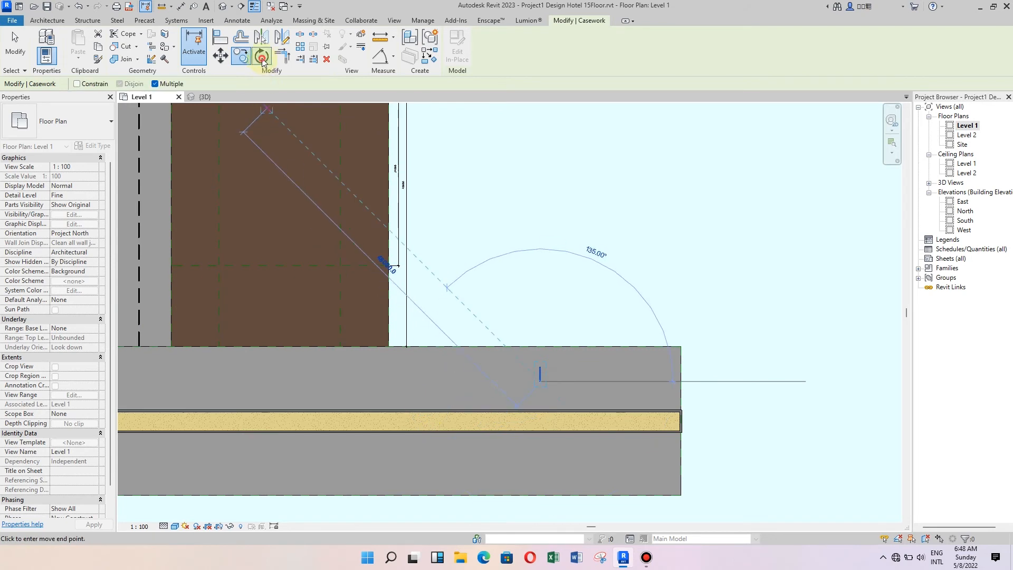
scroll(635, 438, "up", 2)
scroll(534, 335, "up", 2)
left_click(530, 330)
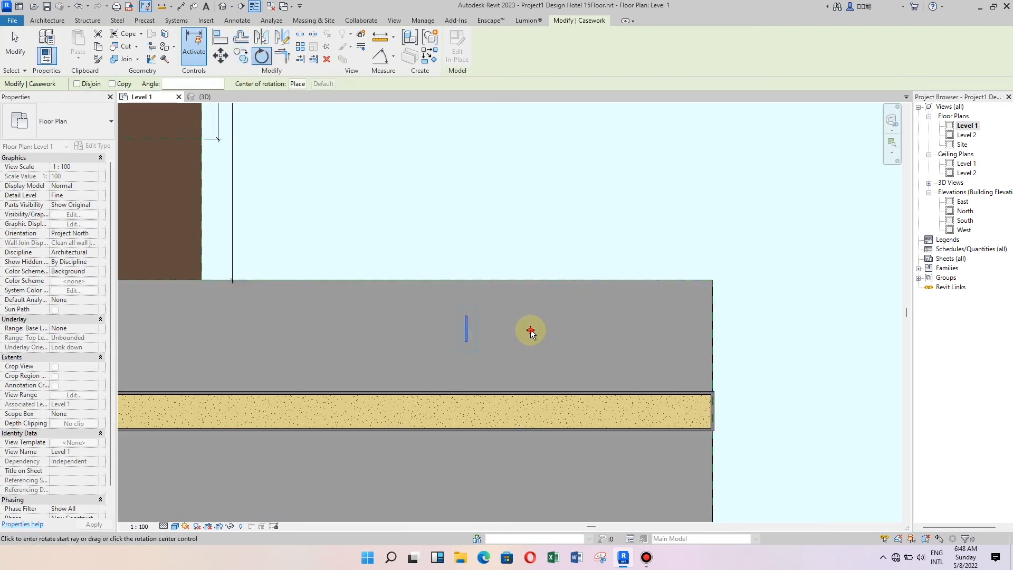
left_click(467, 369)
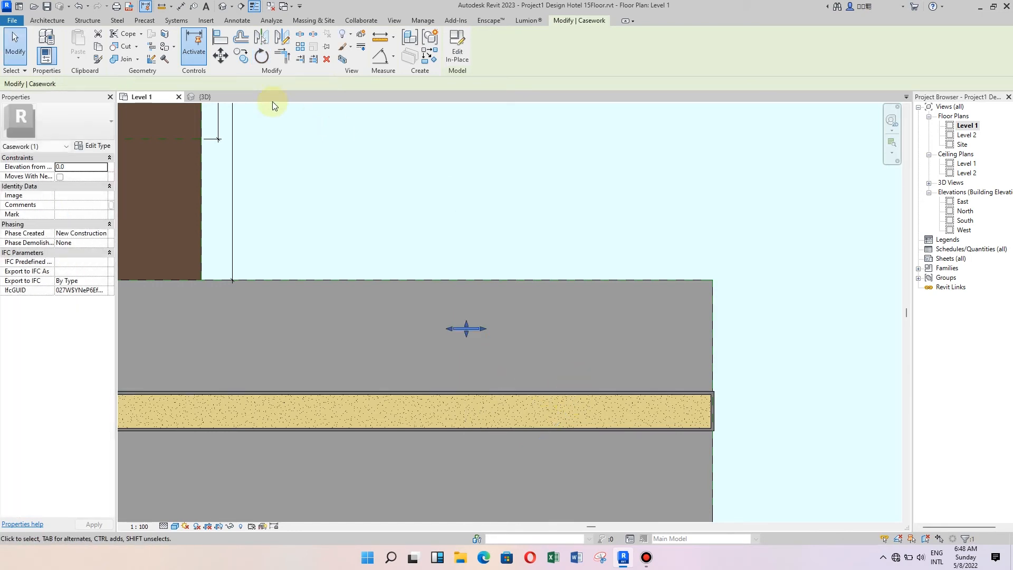
left_click(220, 57)
scroll(475, 333, "up", 5)
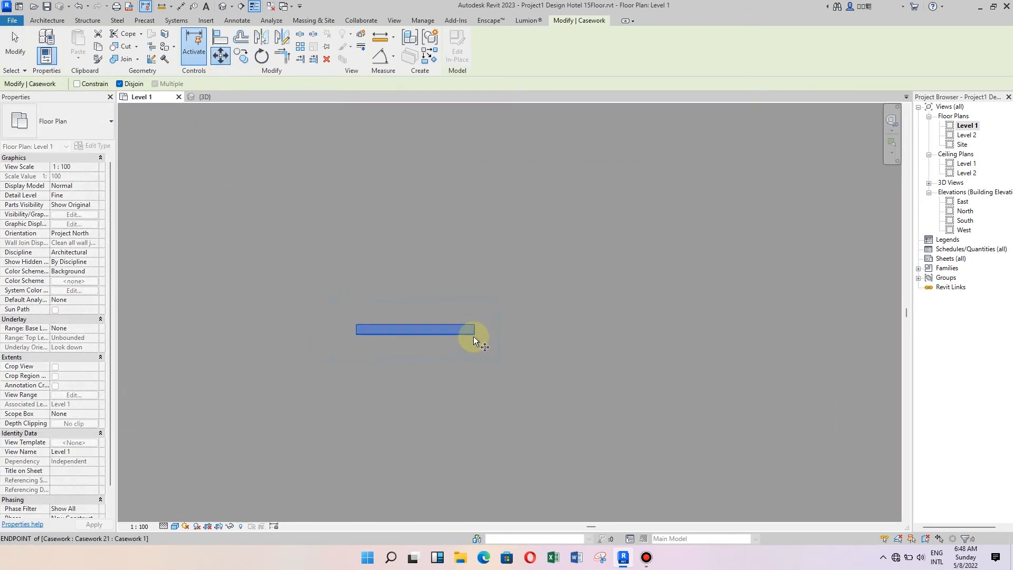
left_click(471, 328)
scroll(305, 351, "down", 5)
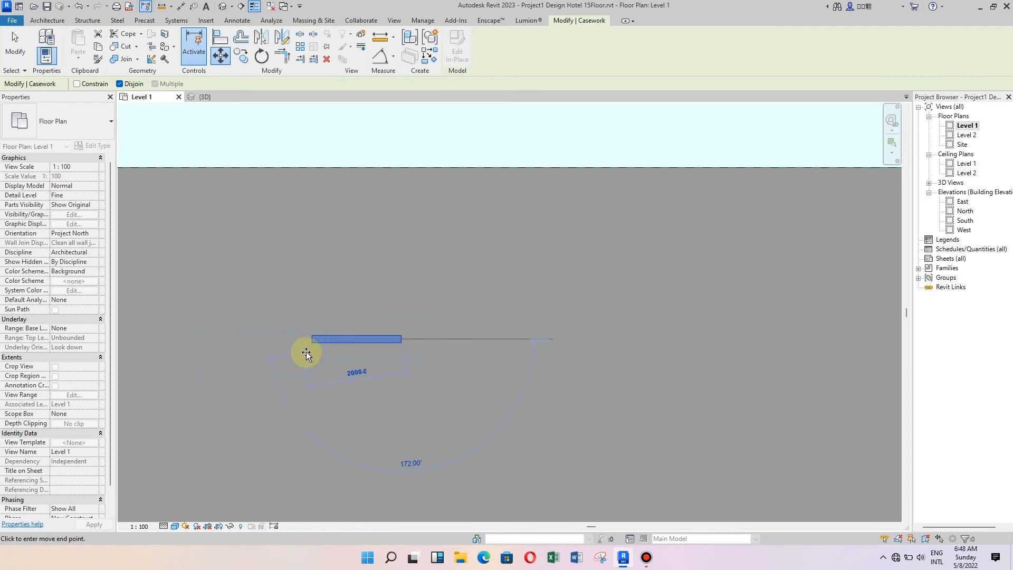
scroll(529, 370, "up", 2)
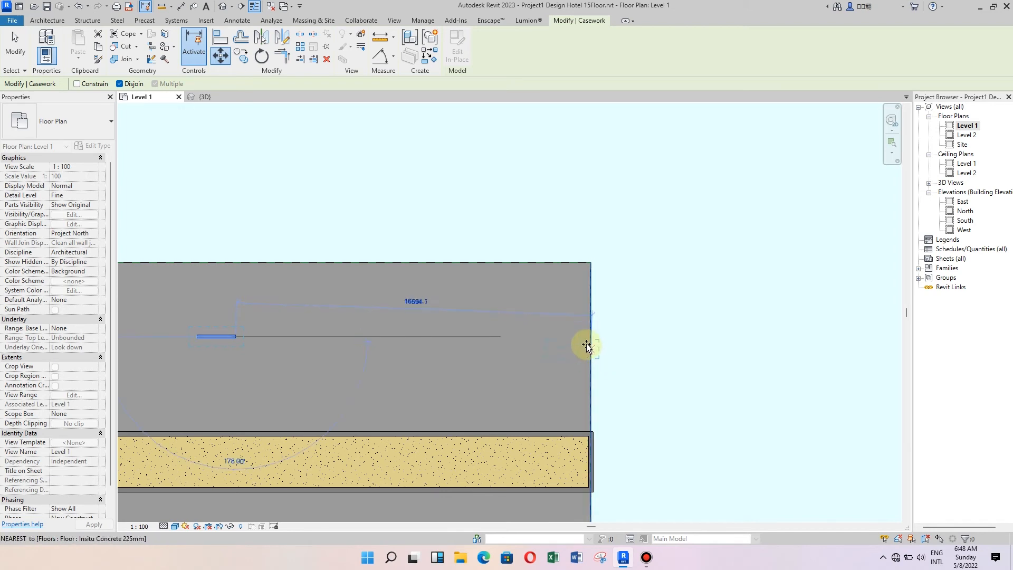
left_click(16, 52)
scroll(394, 266, "down", 2)
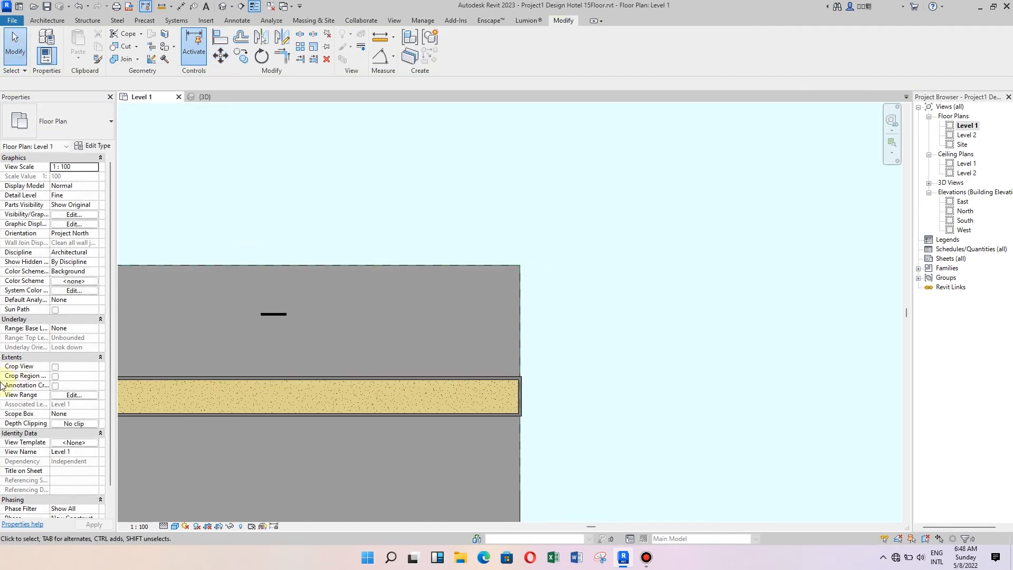
scroll(406, 263, "up", 1)
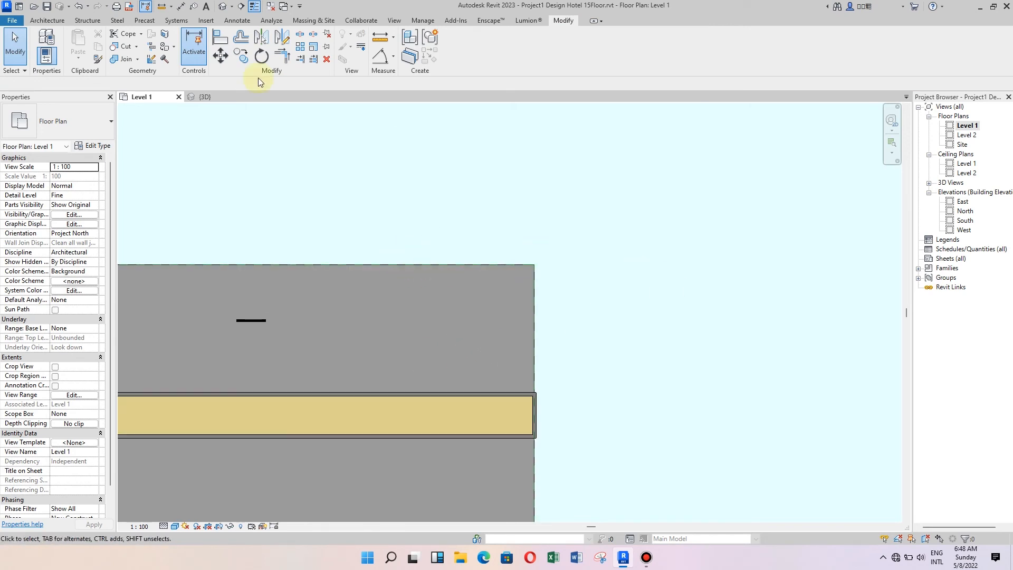
- Draw a vertical reference plane along the upper carriageway's east end, from the road's upper corner down to the median
left_click(48, 21)
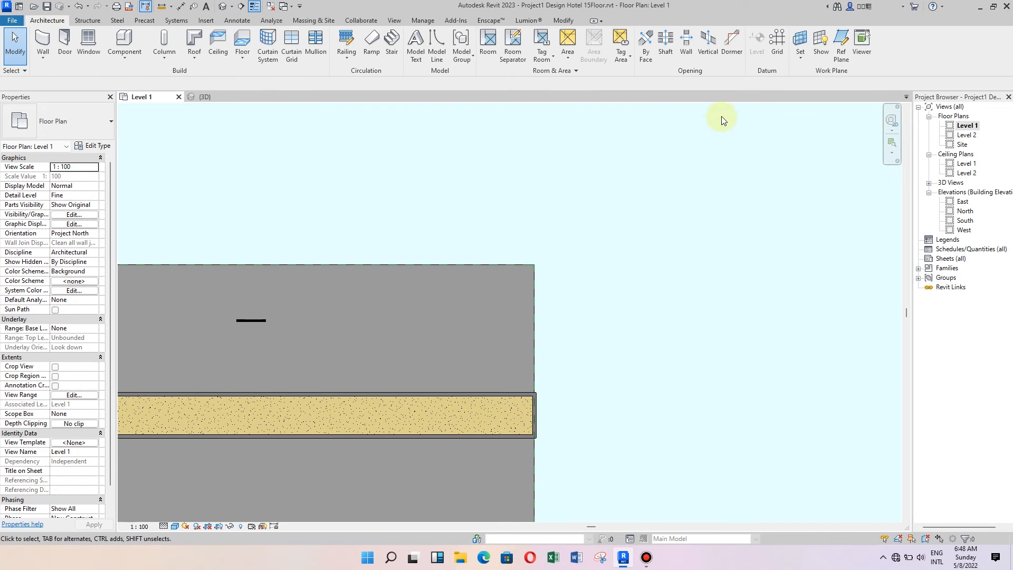
left_click(841, 42)
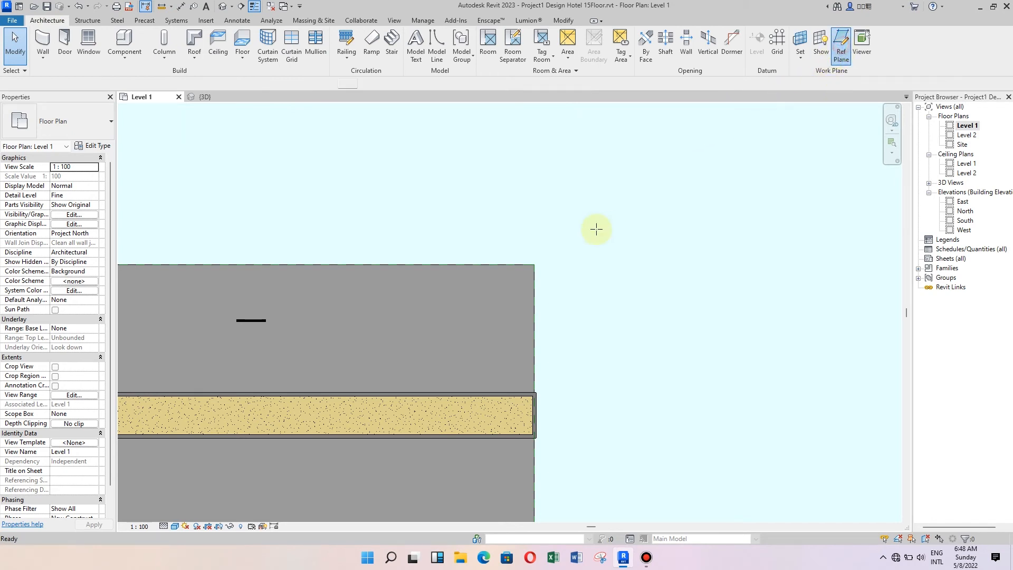
left_click(537, 264)
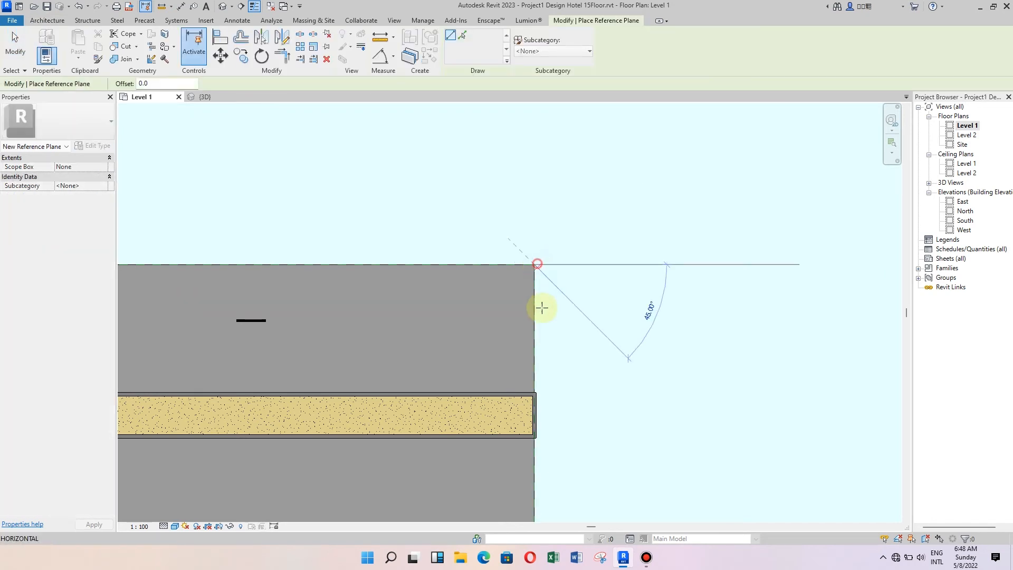
left_click(535, 391)
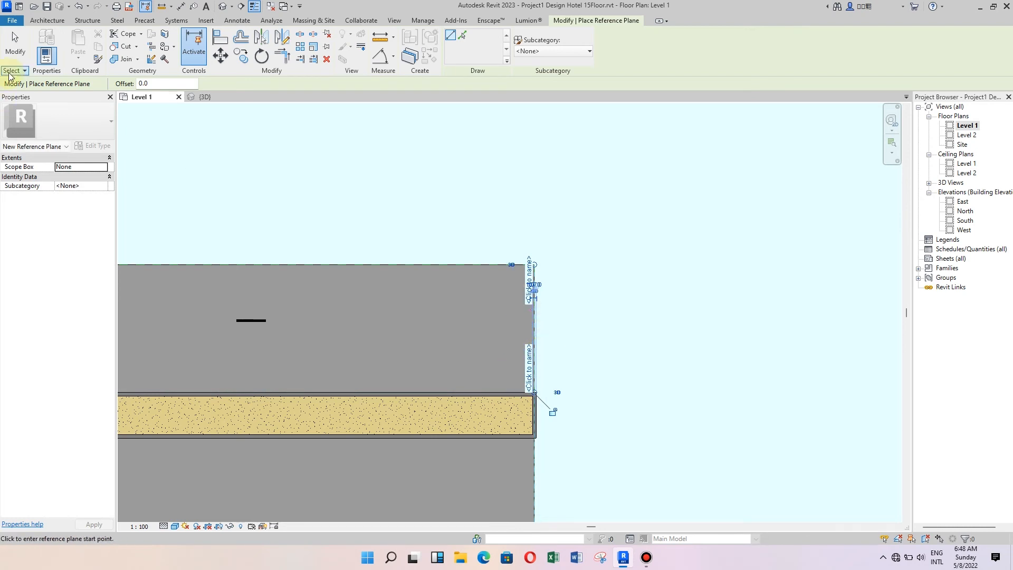
left_click(15, 47)
left_click(534, 326)
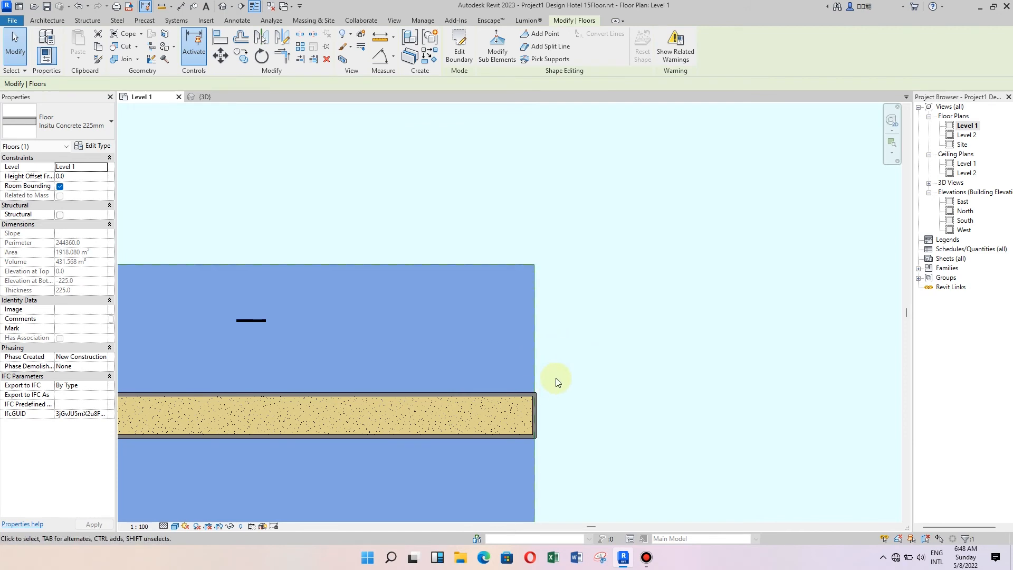
- Move the horizontal marking strip along the upper carriageway so its end meets the road's east edge, roughly midway across the carriageway
left_click(252, 322)
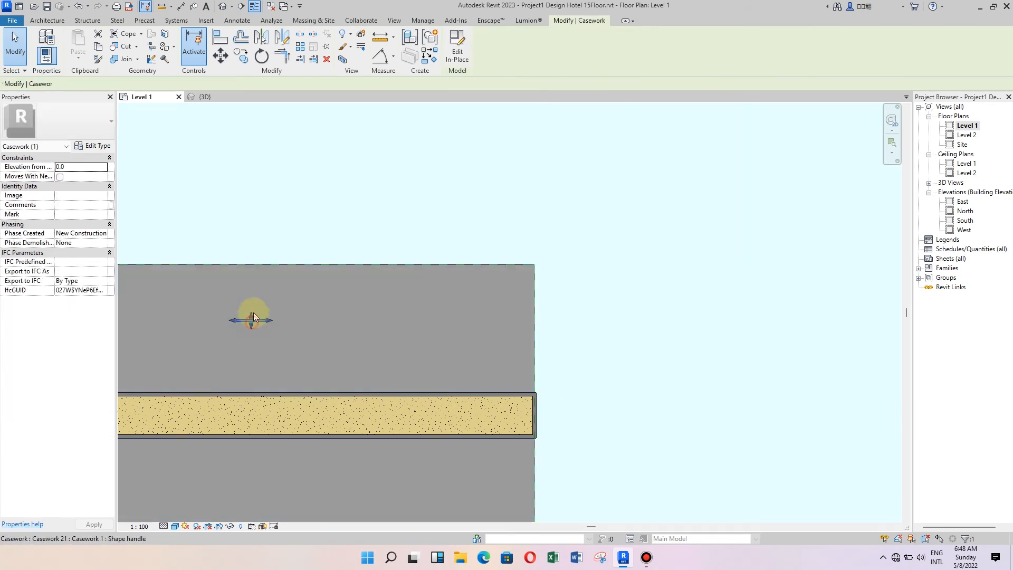
left_click(221, 56)
scroll(284, 321, "up", 5)
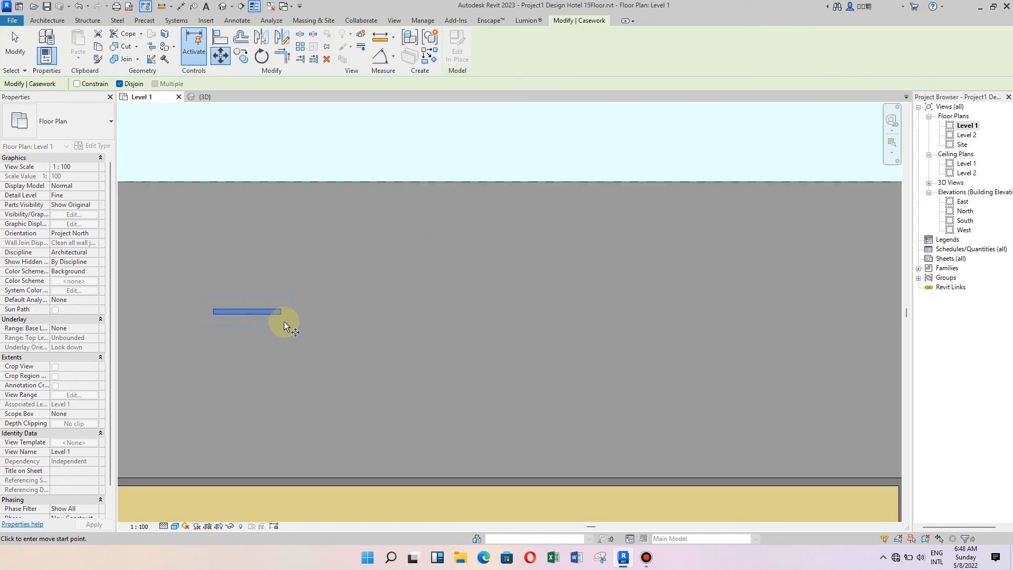
left_click(276, 298)
scroll(233, 331, "down", 4)
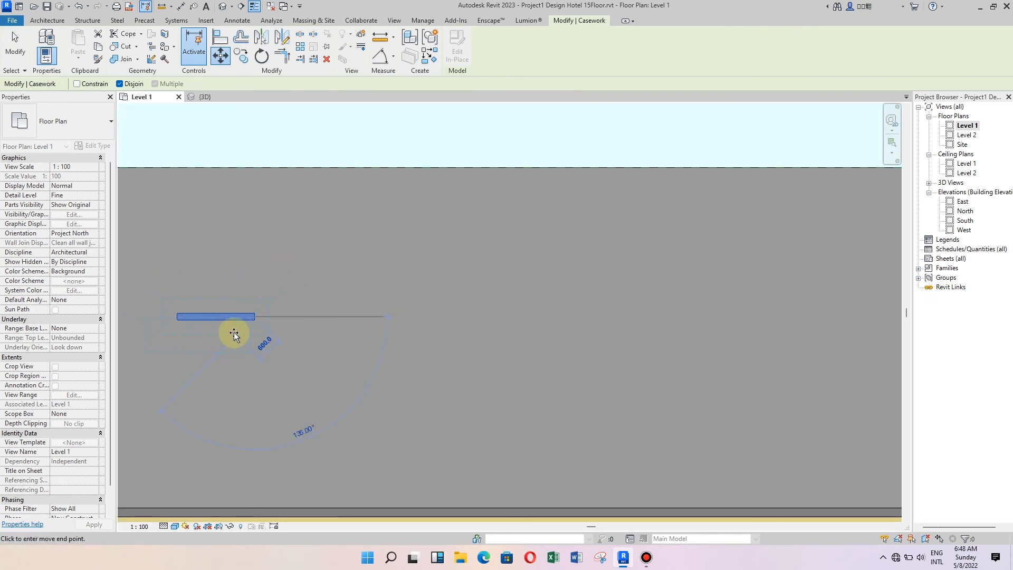
left_click(454, 335)
left_click(16, 45)
middle_click_drag(322, 318, 363, 293)
left_click(475, 315)
scroll(479, 309, "up", 2)
left_click(554, 293)
scroll(524, 297, "down", 1)
scroll(526, 296, "up", 1)
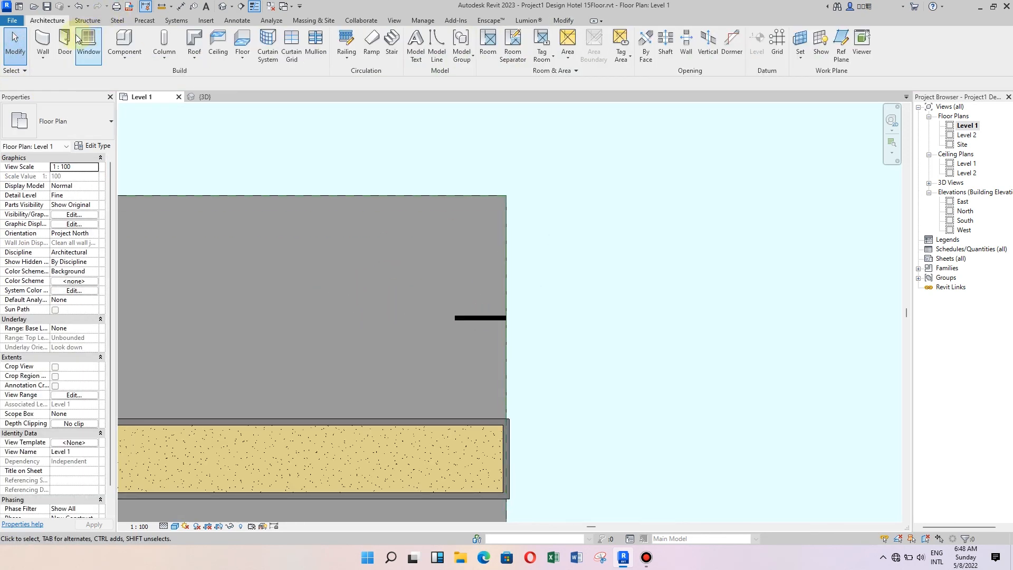
- Draw a 300 mm high Interior - Blockwork 190 wall about 8000 mm long along the upper carriageway's east end, down to the median
left_click(42, 40)
left_click(507, 196)
scroll(514, 390, "up", 2)
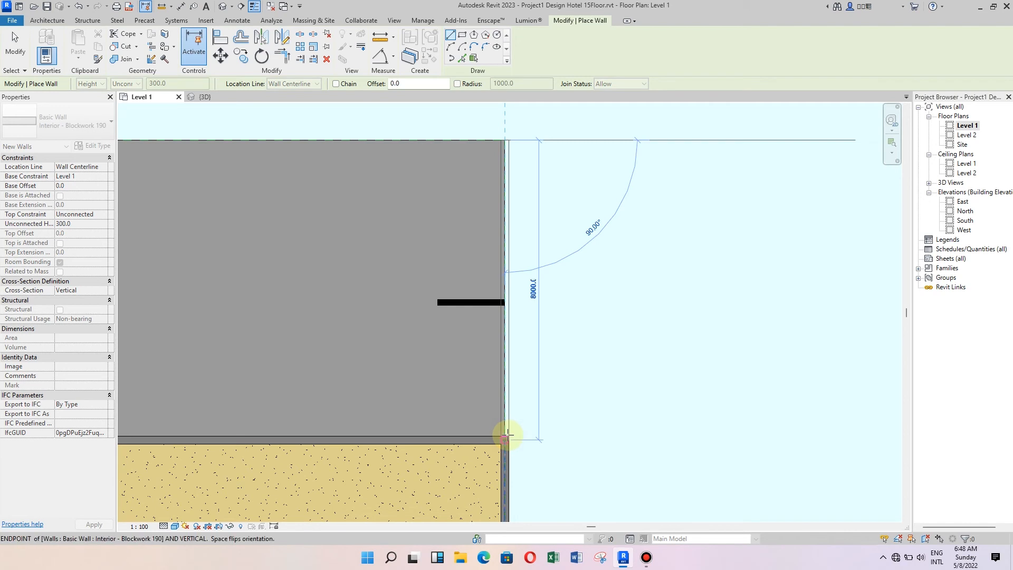
scroll(507, 435, "up", 2)
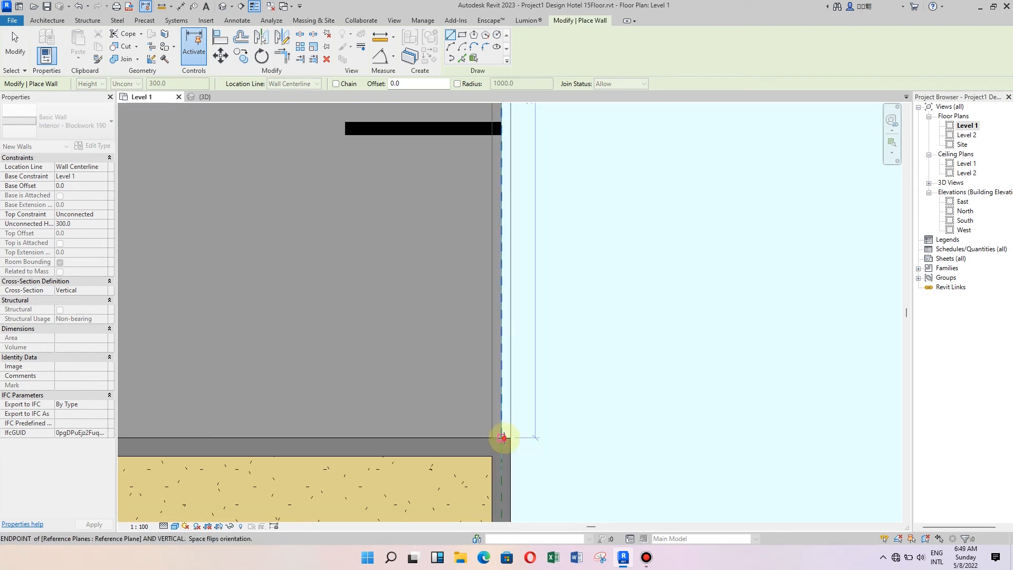
left_click(504, 438)
left_click(15, 44)
scroll(361, 397, "down", 1)
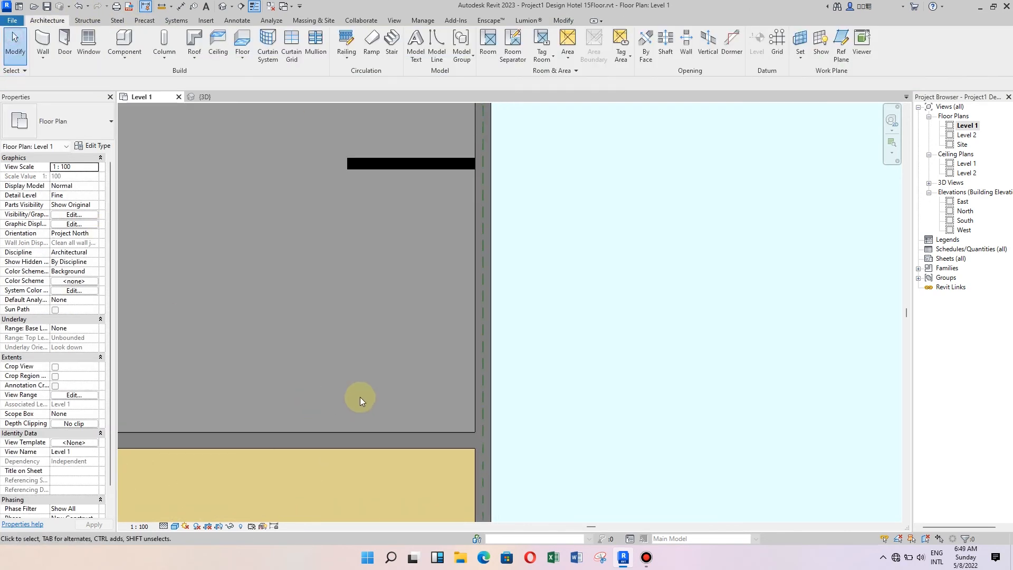
- Move the horizontal marking strip a short distance west, clear of the wall at the upper carriageway's east end
scroll(361, 401, "down", 1)
left_click(355, 246)
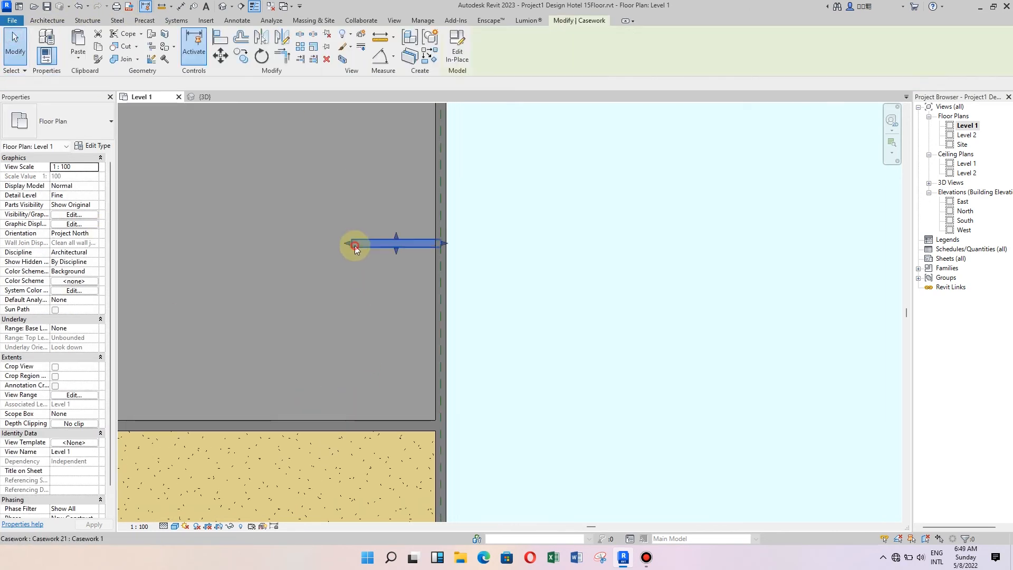
left_click(227, 61)
scroll(432, 249, "up", 2)
left_click(455, 243)
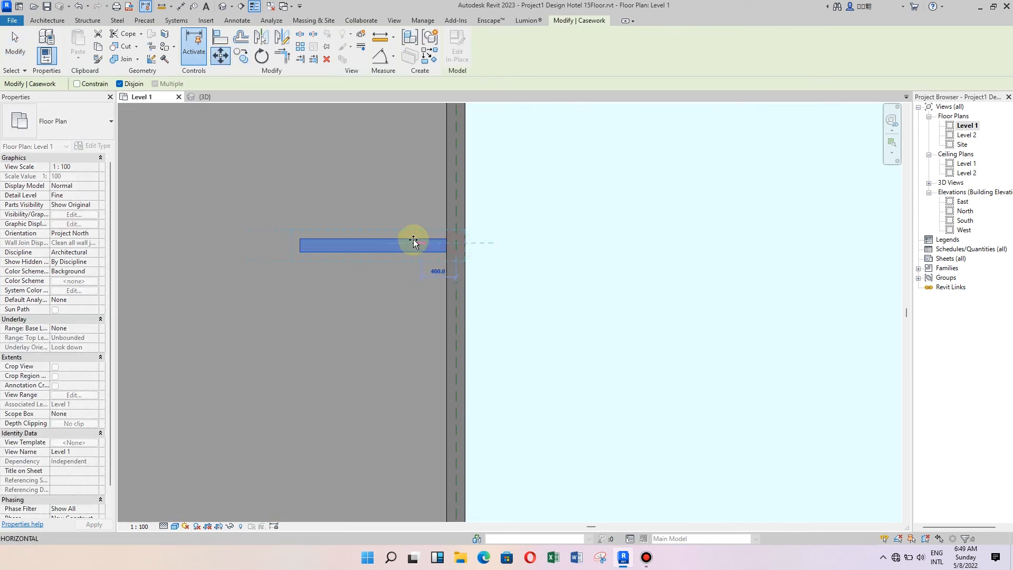
left_click(414, 241)
- Move the marking strip horizontally by its east end to open ground beyond the road's east edge
left_click(222, 56)
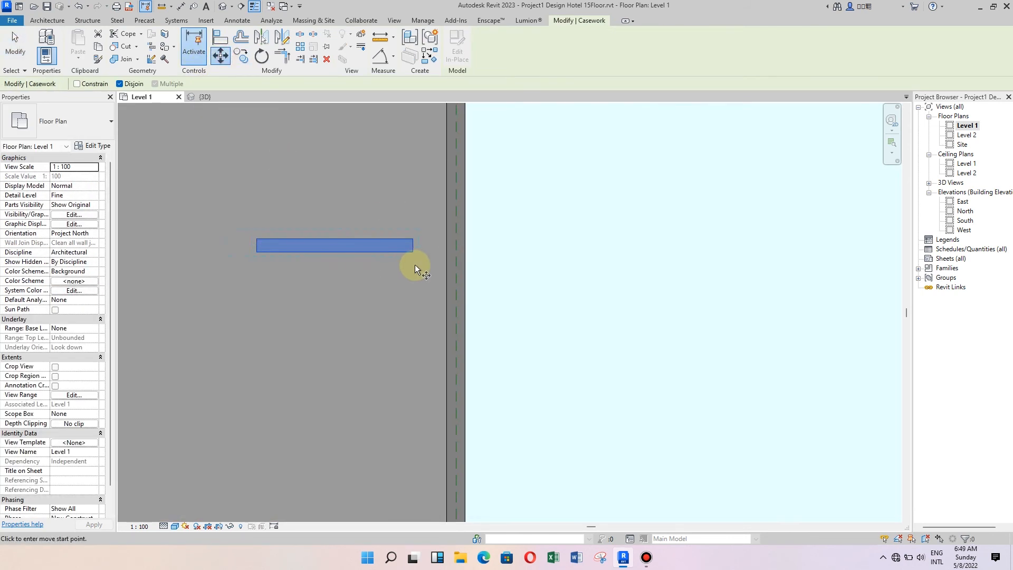
scroll(411, 239, "up", 1)
left_click(410, 240)
scroll(411, 240, "down", 2)
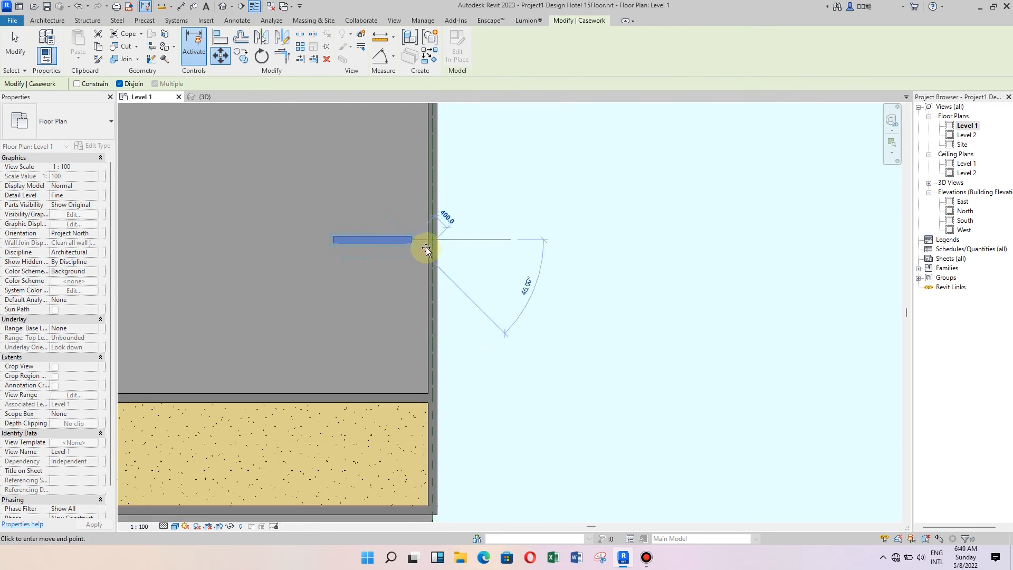
left_click(429, 230)
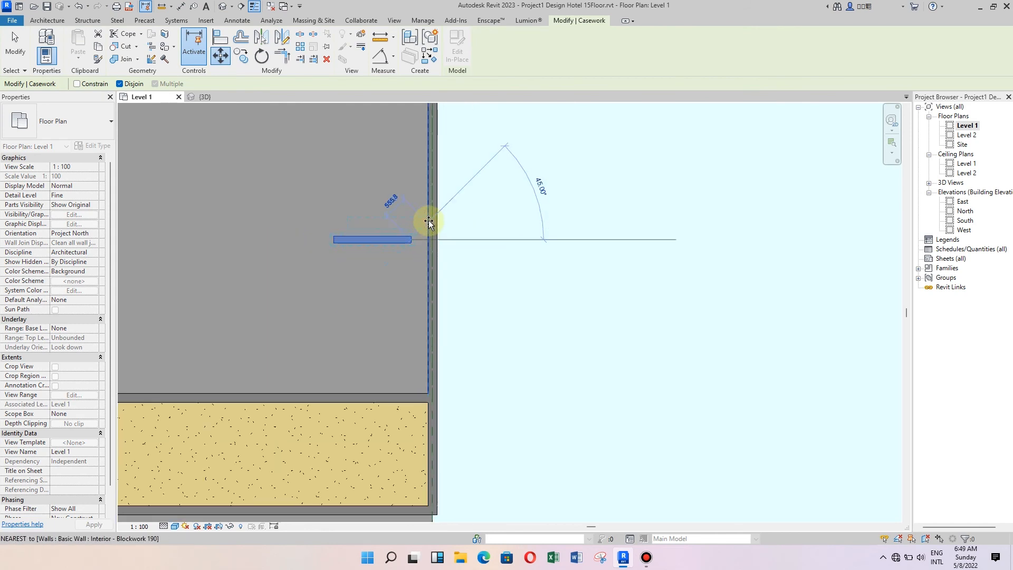
scroll(428, 224, "down", 2)
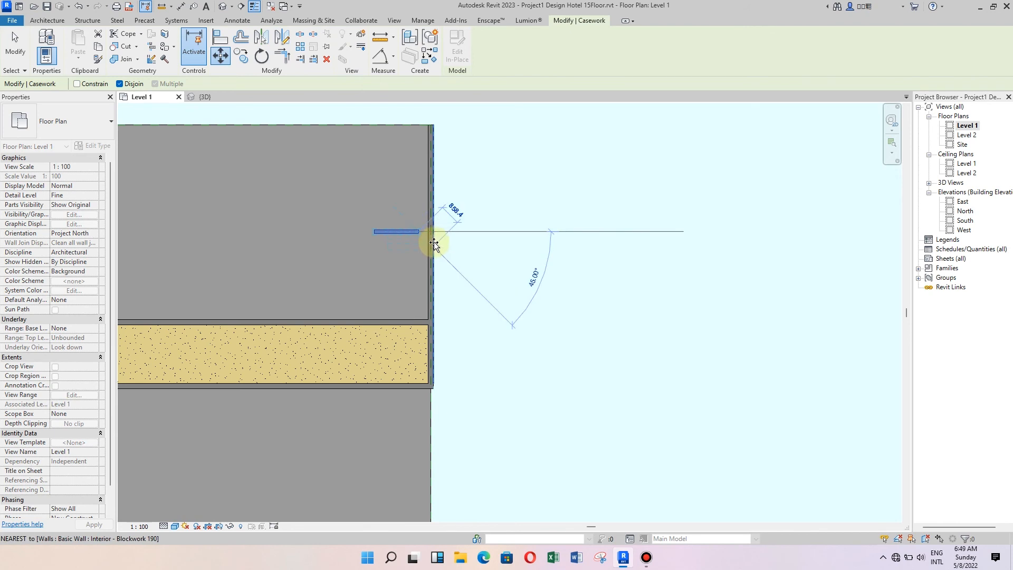
left_click(532, 230)
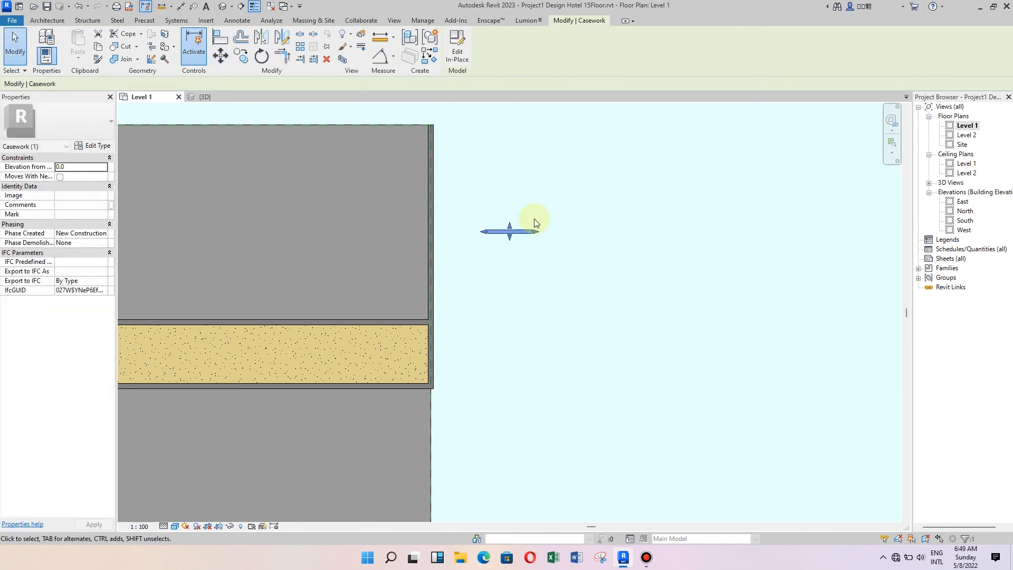
- Centre the strip on the upper carriageway by moving its east-end midpoint to the end wall's midpoint, and delete that wall
left_click(220, 58)
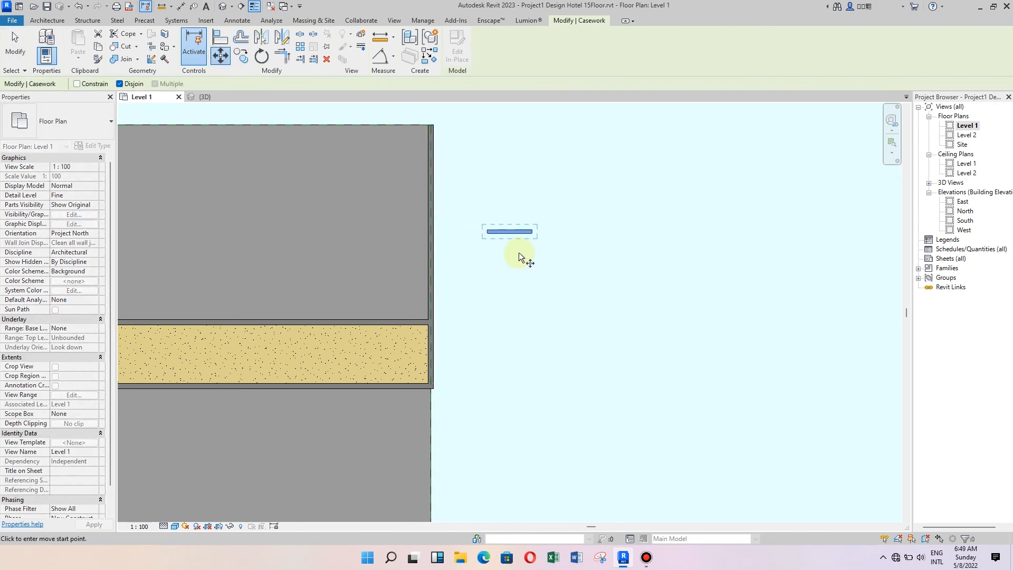
scroll(515, 251, "up", 2)
scroll(536, 221, "up", 3)
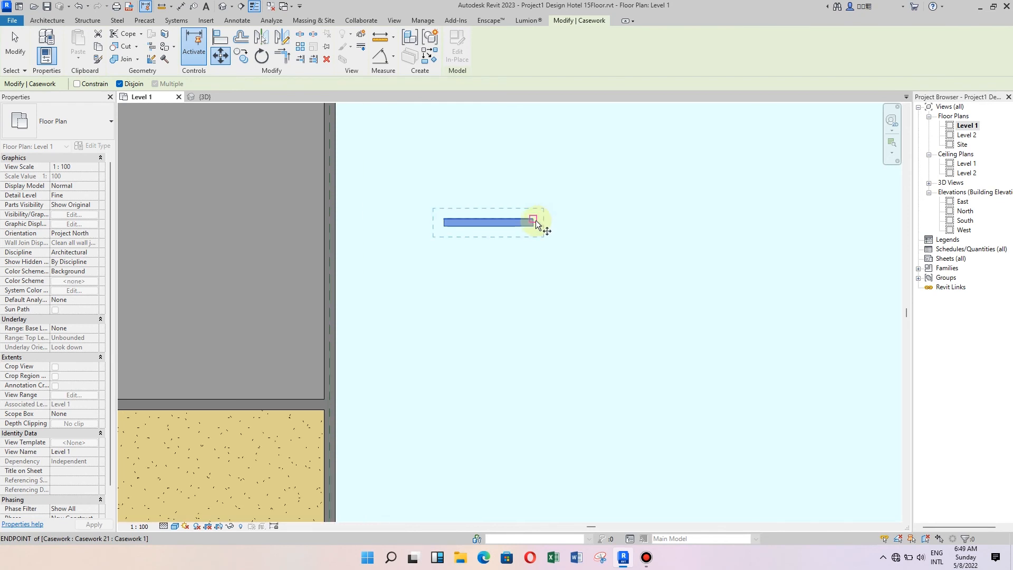
scroll(532, 224, "up", 1)
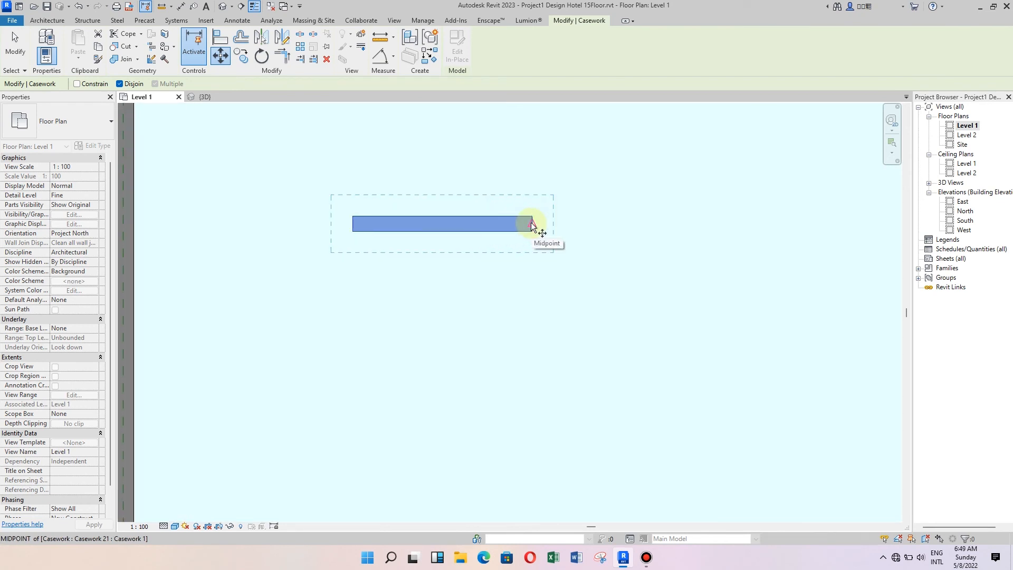
left_click(532, 223)
scroll(531, 223, "down", 1)
scroll(538, 234, "down", 4)
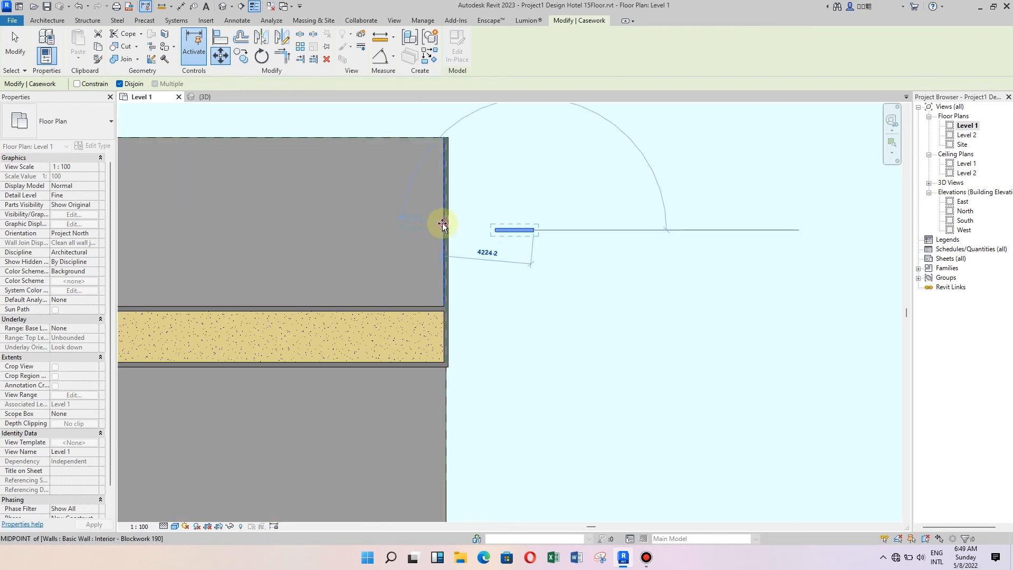
left_click(444, 222)
left_click(14, 38)
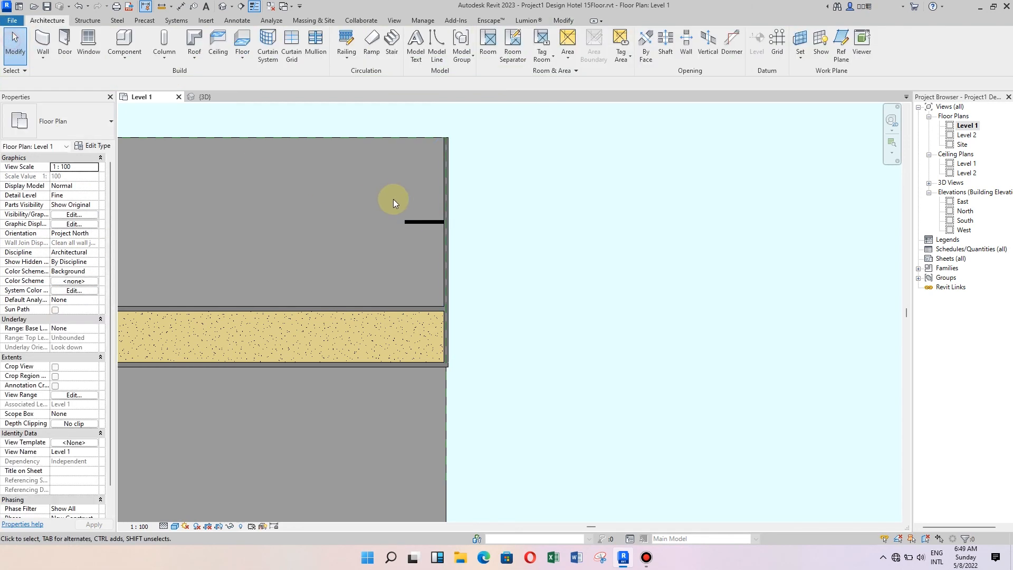
left_click(447, 198)
left_click(327, 59)
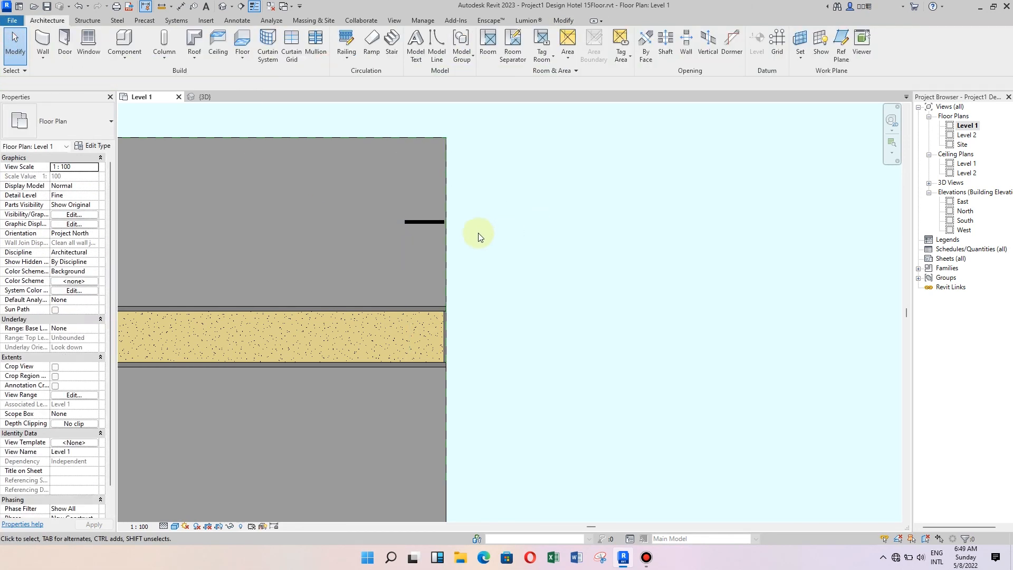
- Copy the marking strip westward along the upper carriageway, end to end with the original
scroll(441, 227, "up", 3)
left_click(427, 219)
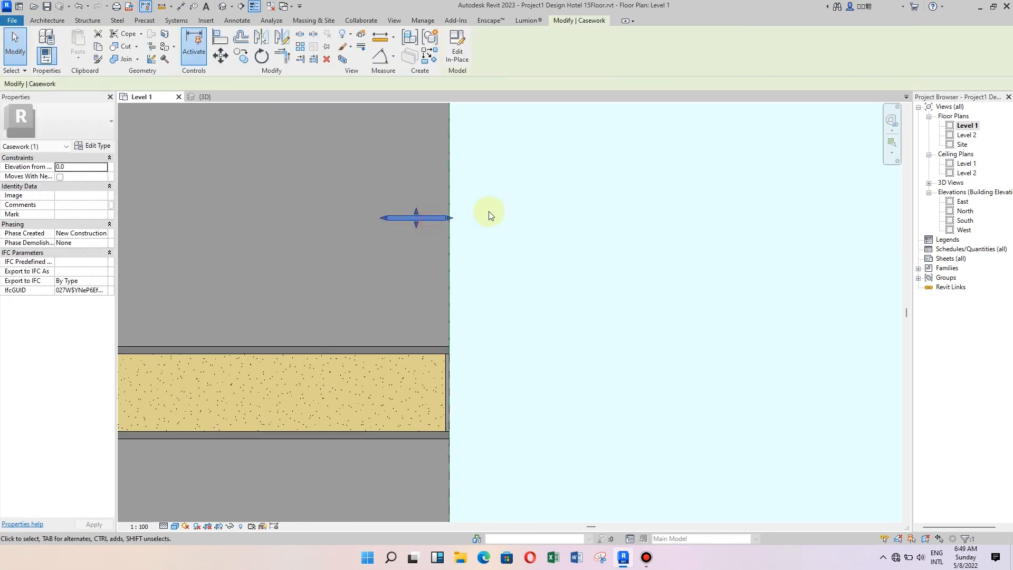
left_click(222, 57)
scroll(440, 227, "up", 3)
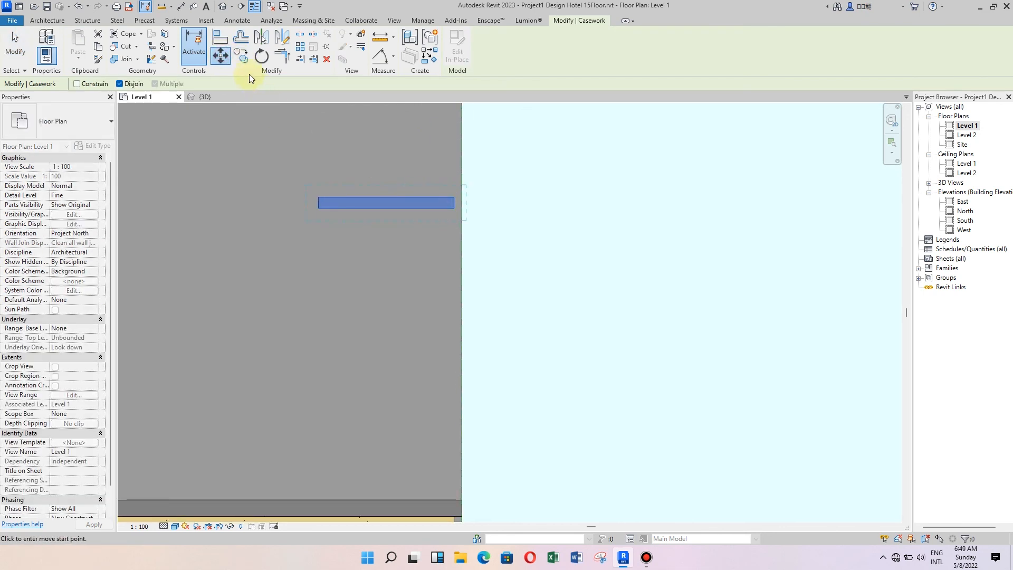
left_click(241, 56)
scroll(427, 213, "up", 1)
left_click(463, 206)
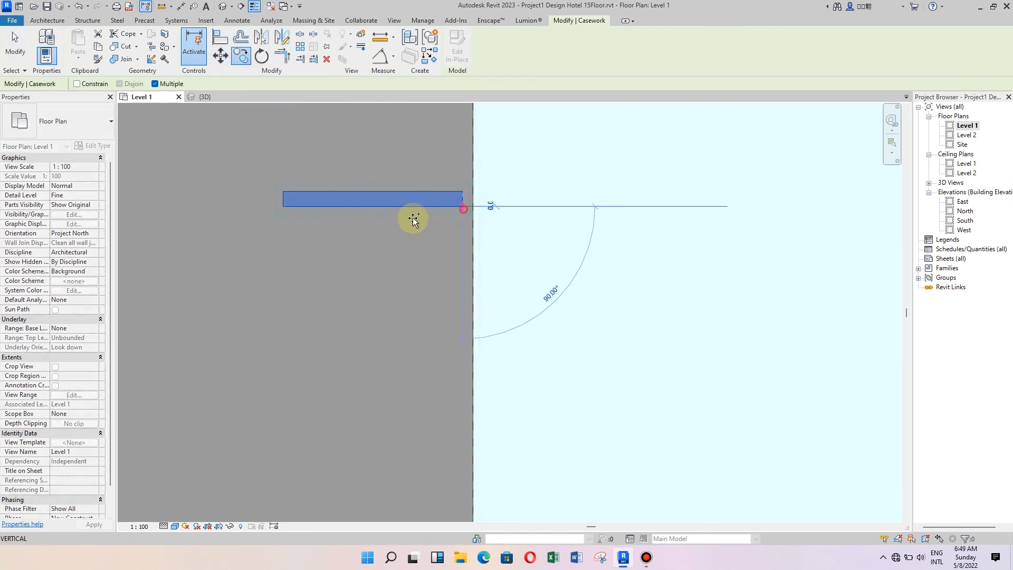
left_click(288, 206)
- Move the copied strip further west to leave a gap, spacing the two dashes 2700 mm apart
left_click(220, 56)
left_click(280, 208)
scroll(350, 220, "down", 2)
left_click(250, 216)
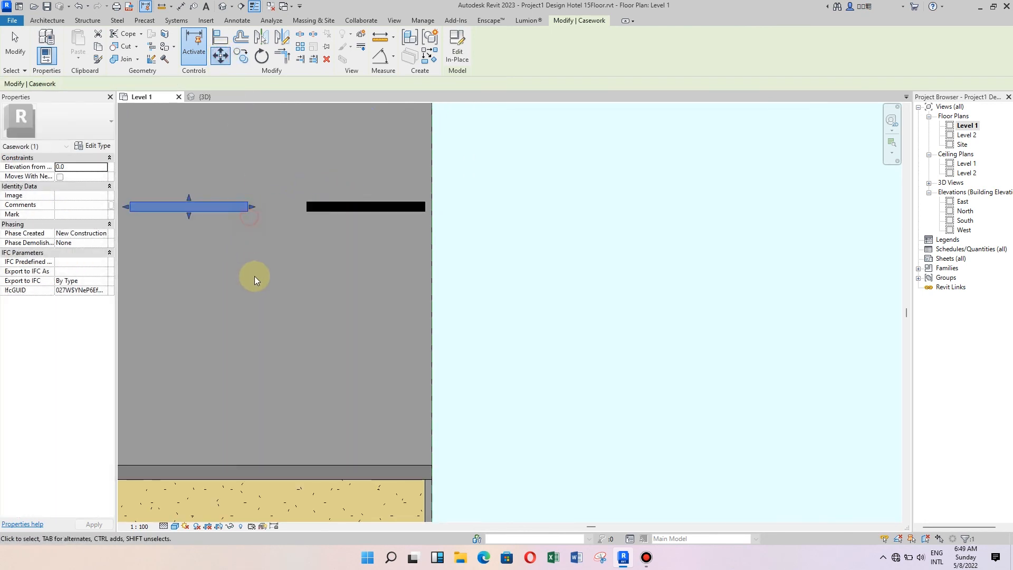
- Copy the strip repeatedly westward at 2700 mm spacing to form a row of six dashes along the upper carriageway
left_click(242, 59)
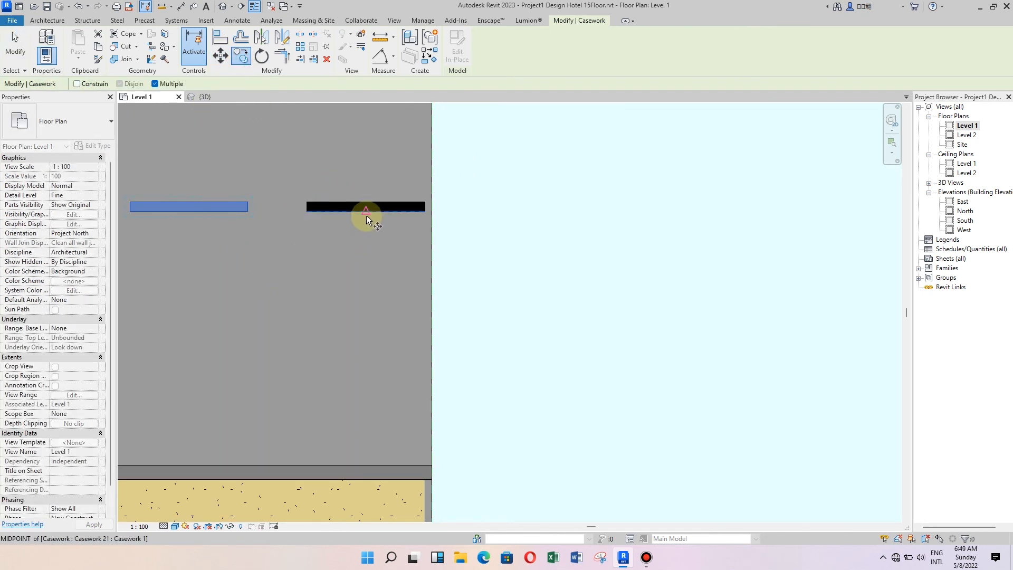
left_click(425, 215)
left_click(247, 213)
scroll(577, 226, "down", 3)
scroll(360, 239, "up", 6)
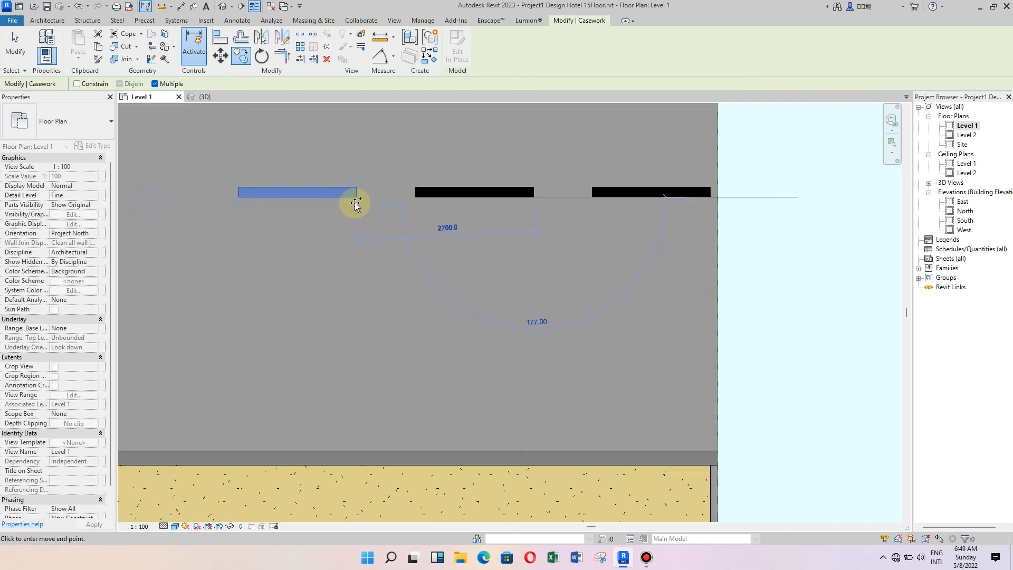
left_click(357, 198)
scroll(522, 287, "down", 4)
scroll(322, 254, "up", 3)
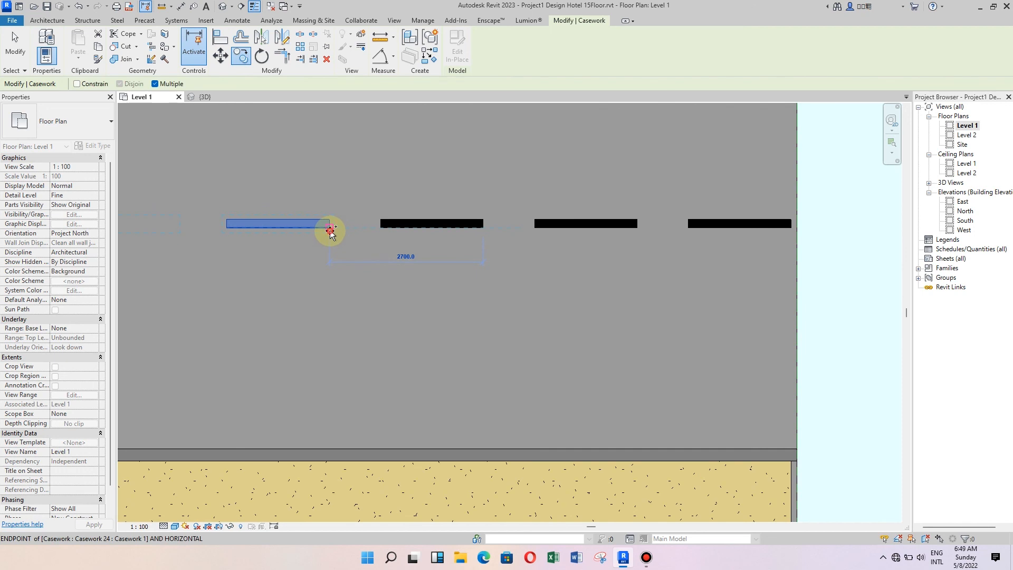
left_click(329, 229)
scroll(504, 268, "down", 6)
scroll(342, 271, "up", 4)
scroll(396, 274, "up", 2)
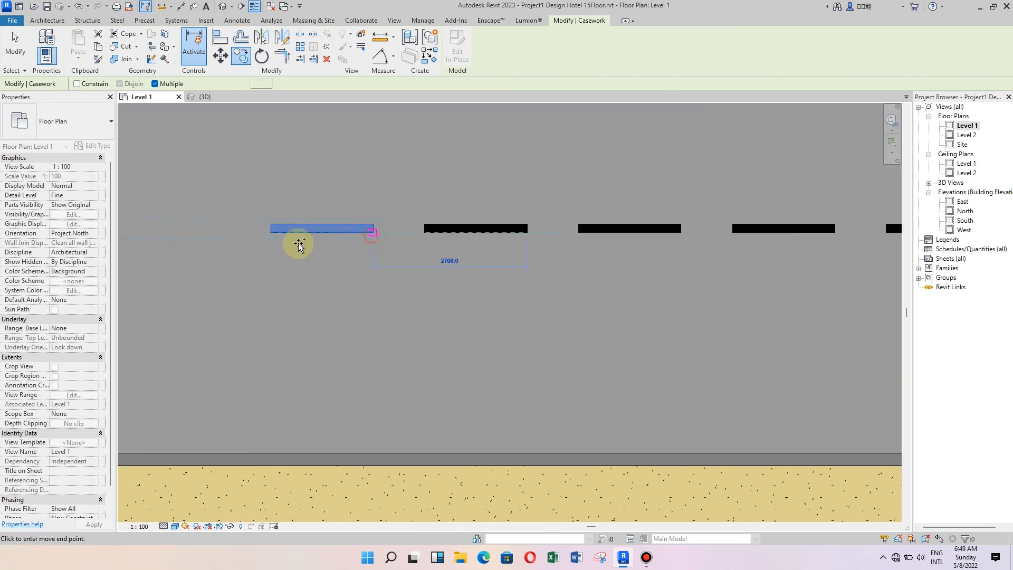
left_click(269, 230)
scroll(332, 259, "down", 3)
scroll(295, 258, "up", 2)
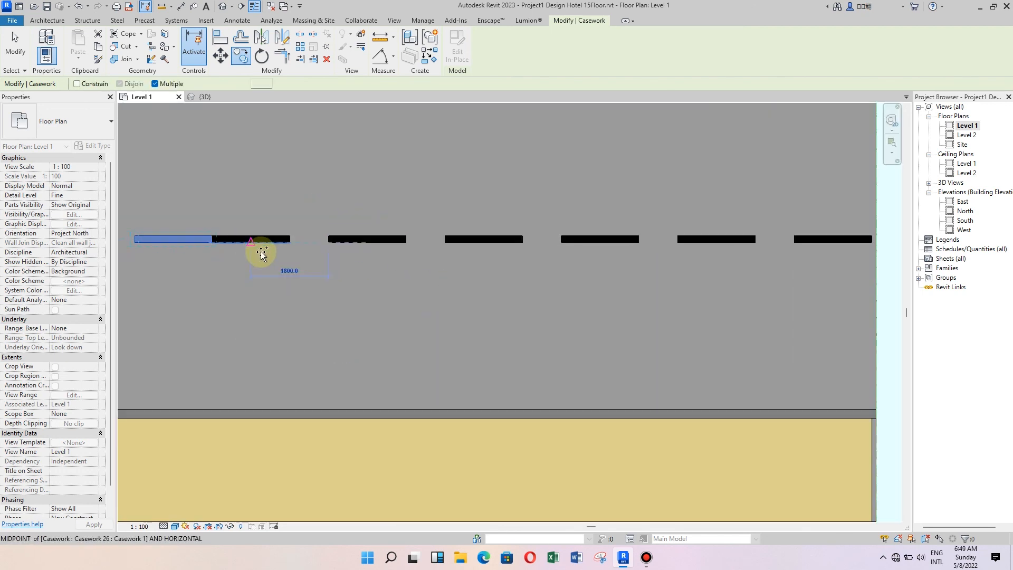
- End the copying and delete the extra strip that abuts the row's westernmost dash without a gap
left_click(19, 62)
left_click(200, 238)
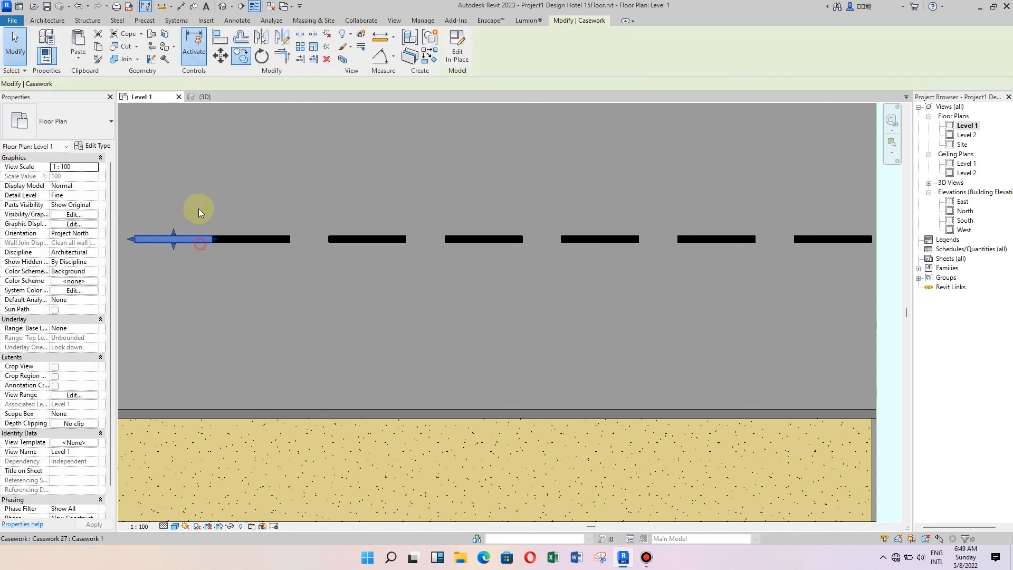
left_click(327, 59)
- Copy the five western dashes as a set 13500 mm west, using dash midpoints as reference points
scroll(208, 227, "down", 1)
left_click_drag(194, 197, 692, 299)
scroll(395, 285, "down", 2)
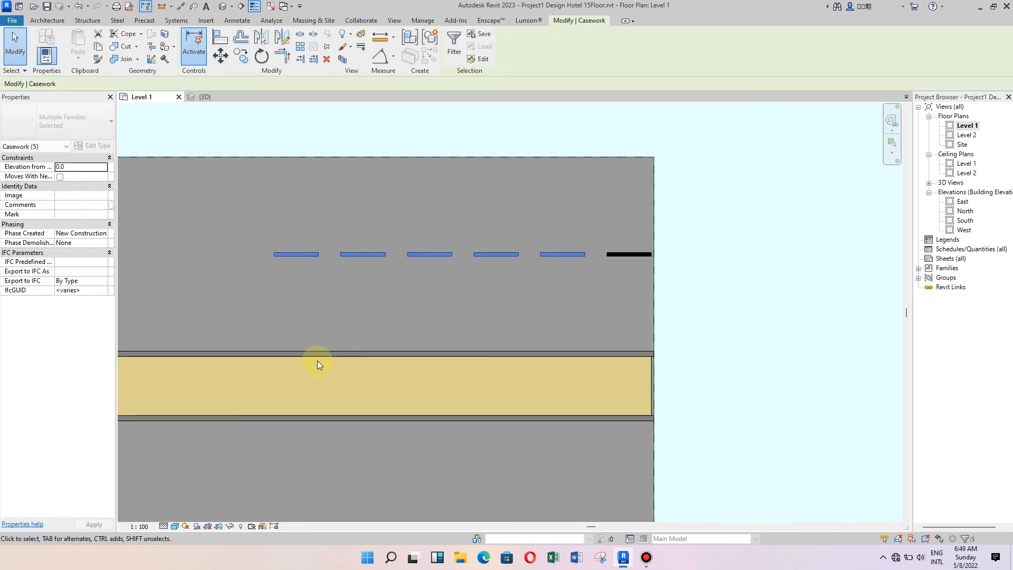
left_click(242, 58)
scroll(528, 277, "up", 2)
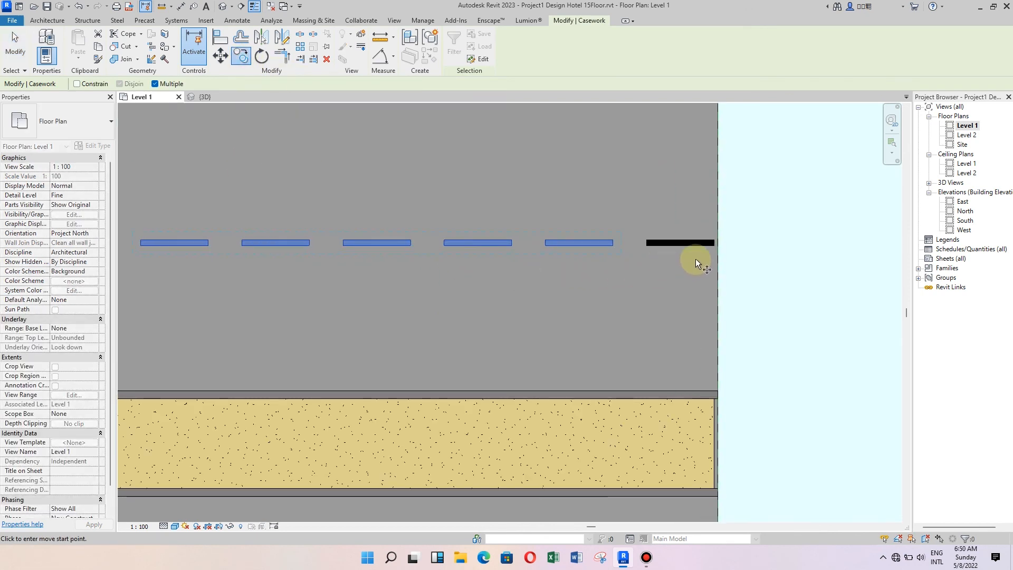
left_click(681, 242)
scroll(684, 245, "down", 1)
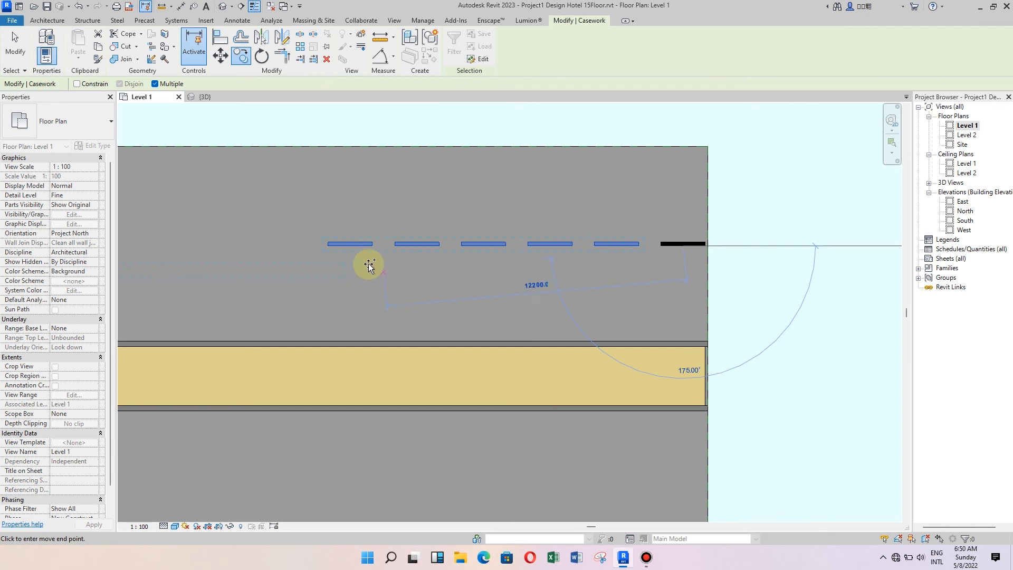
left_click(349, 244)
- Continue copying the five-dash set westward at 13500 mm intervals, past the brown plot toward the side road
scroll(559, 267, "down", 2)
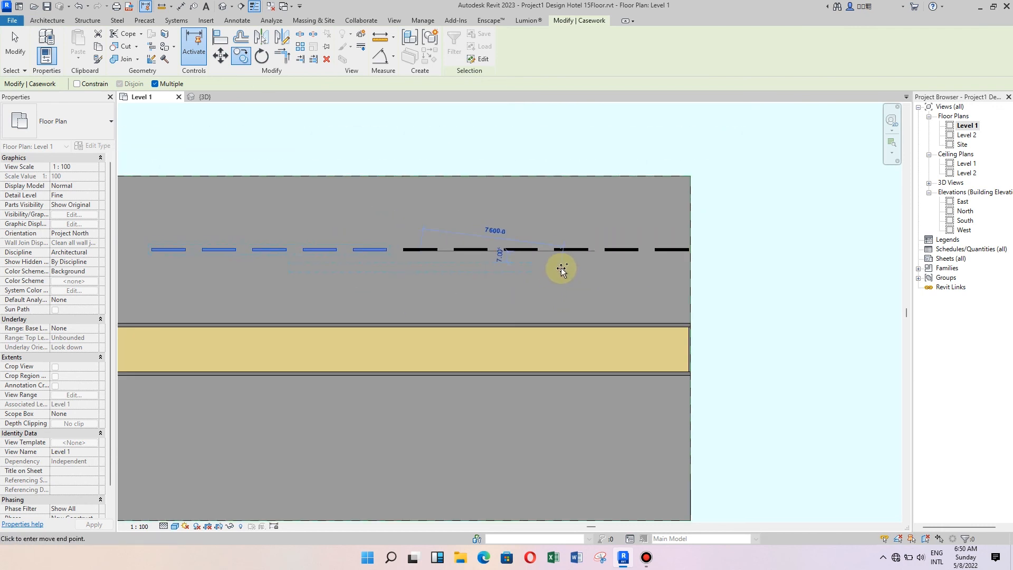
scroll(275, 274, "up", 3)
left_click(276, 227)
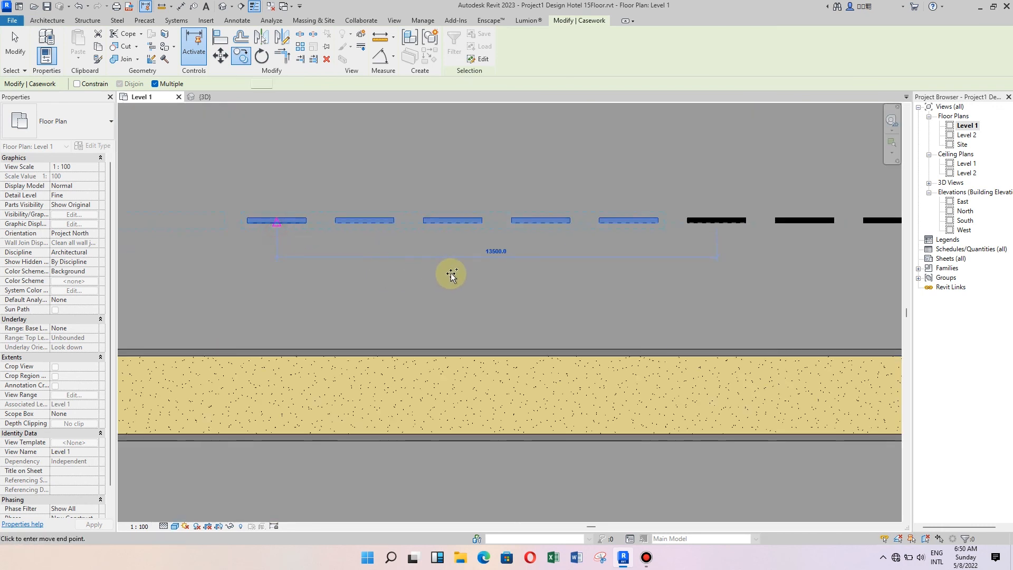
scroll(454, 274, "down", 1)
scroll(515, 275, "down", 2)
scroll(253, 260, "up", 2)
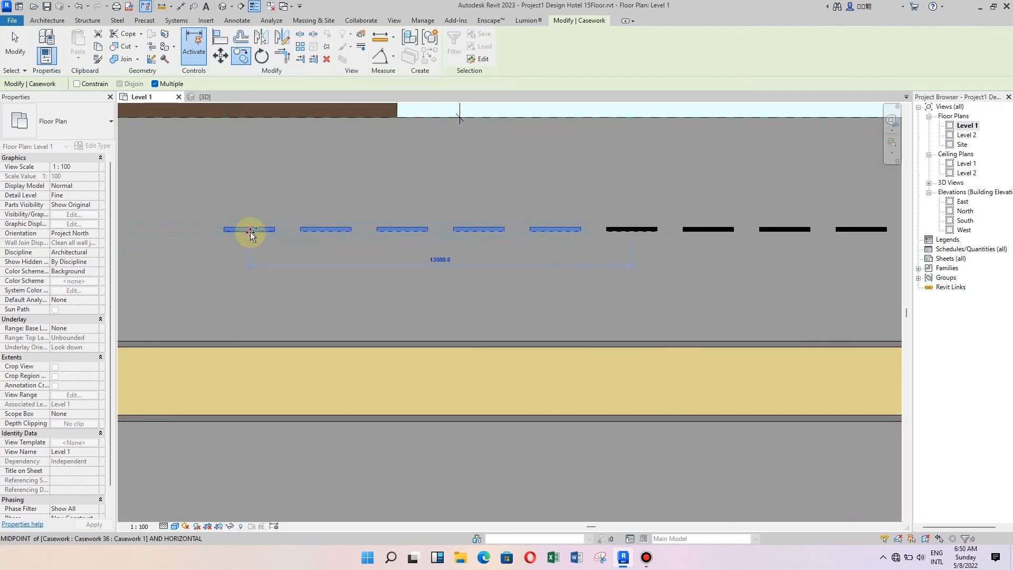
scroll(521, 278, "down", 2)
scroll(518, 280, "up", 3)
scroll(328, 267, "down", 1)
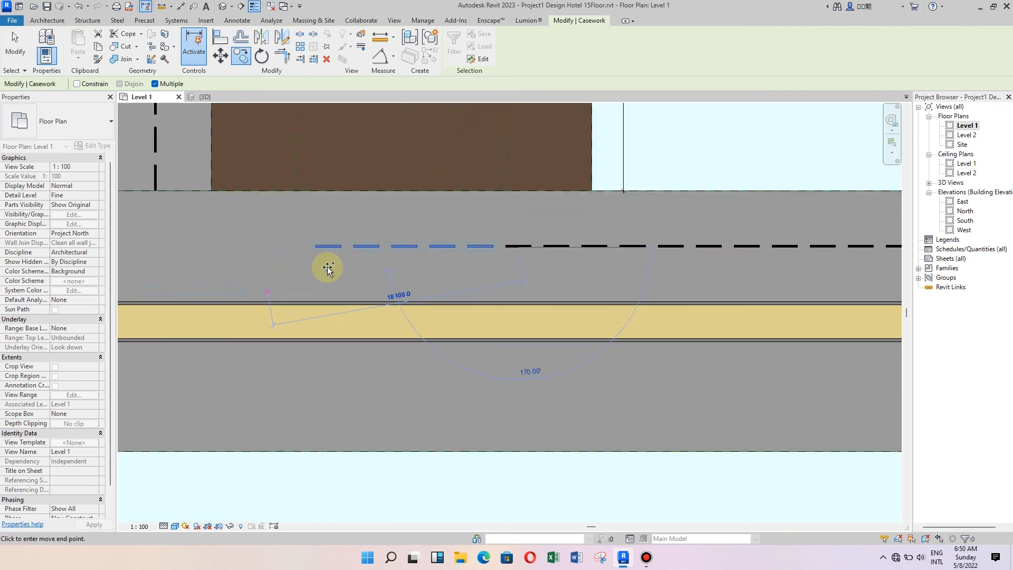
scroll(338, 233, "up", 1)
left_click(339, 226)
- Add further five-dash copies at 13500 mm intervals until the centreline spans the carriageway's west end, and finish copying
scroll(475, 277, "up", 2)
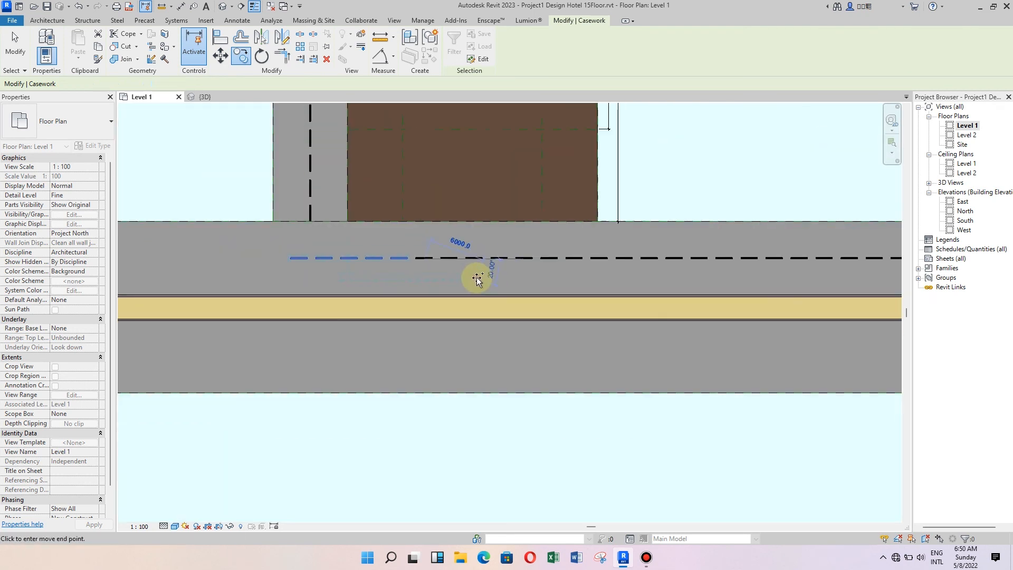
scroll(287, 269, "up", 2)
scroll(287, 269, "up", 1)
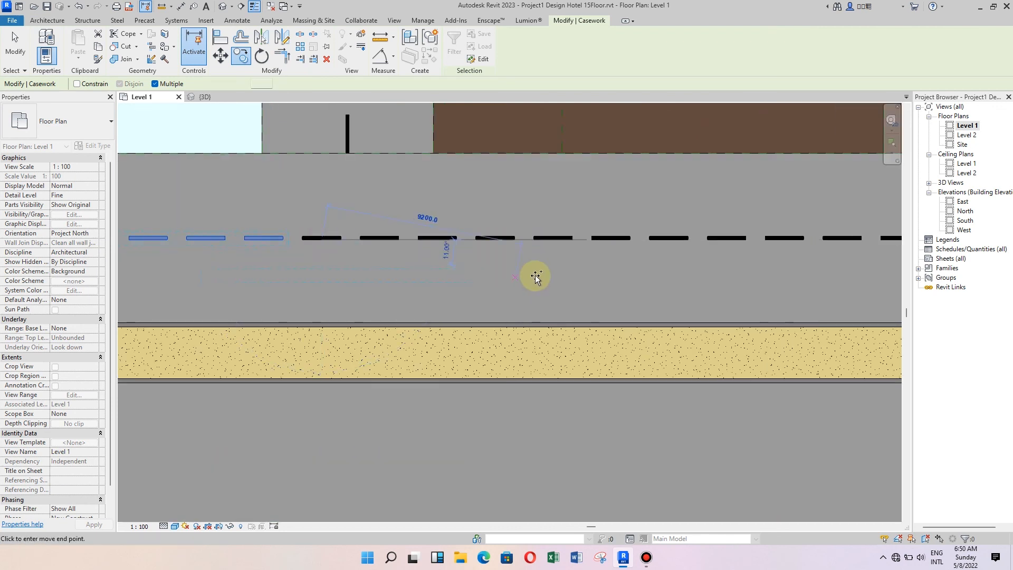
scroll(506, 277, "down", 2)
scroll(335, 271, "up", 3)
scroll(344, 245, "up", 1)
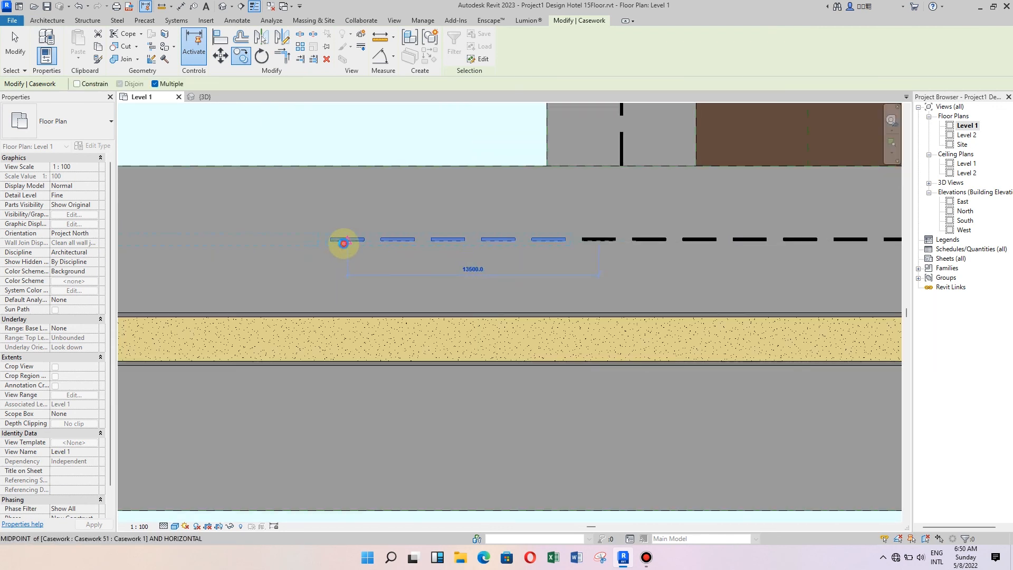
scroll(475, 271, "down", 2)
scroll(264, 270, "up", 2)
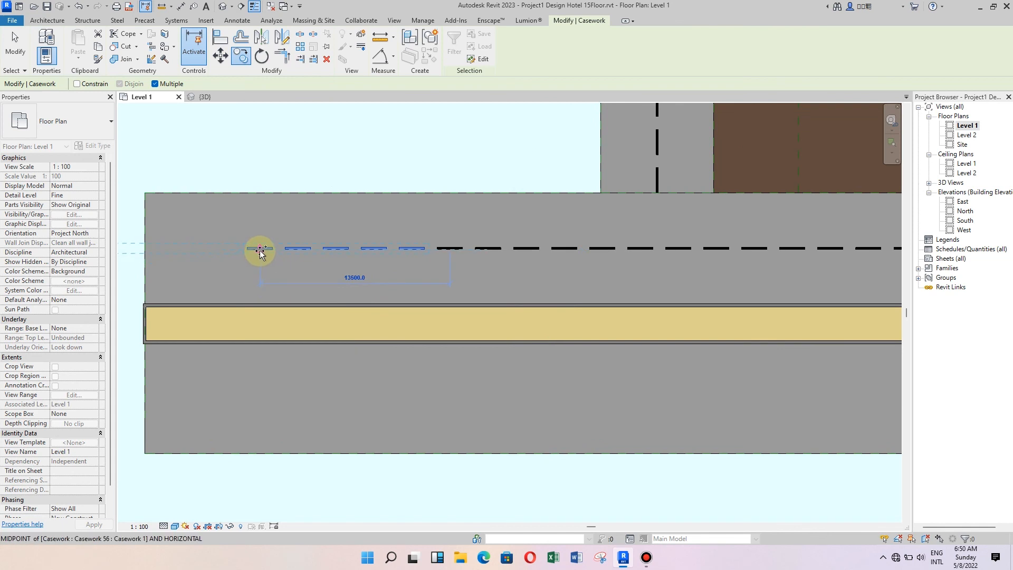
left_click(17, 50)
- Delete the two centreline dashes lying beyond the main road's west end and the one straddling its edge
scroll(446, 240, "down", 2)
scroll(261, 244, "up", 2)
scroll(389, 223, "down", 2)
scroll(243, 223, "up", 2)
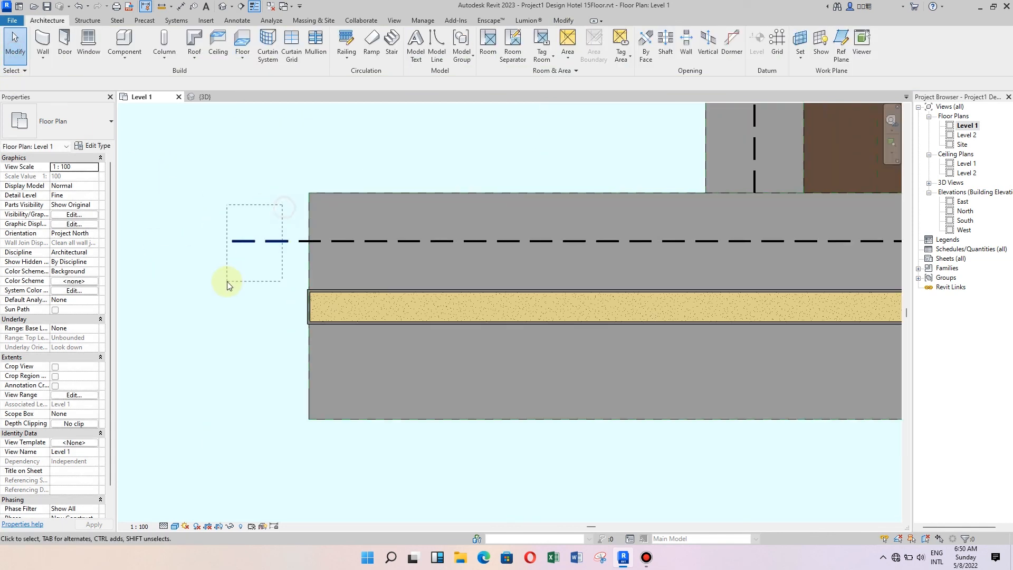
left_click_drag(227, 281, 226, 282)
left_click(326, 61)
scroll(203, 276, "down", 2)
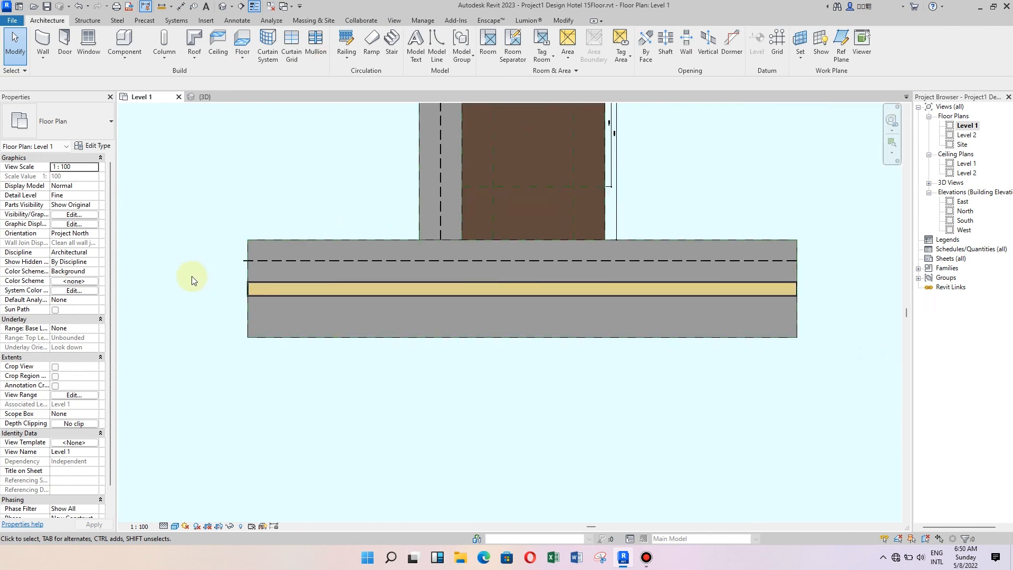
scroll(226, 264, "up", 3)
left_click(255, 260)
left_click(181, 237)
scroll(181, 237, "down", 2)
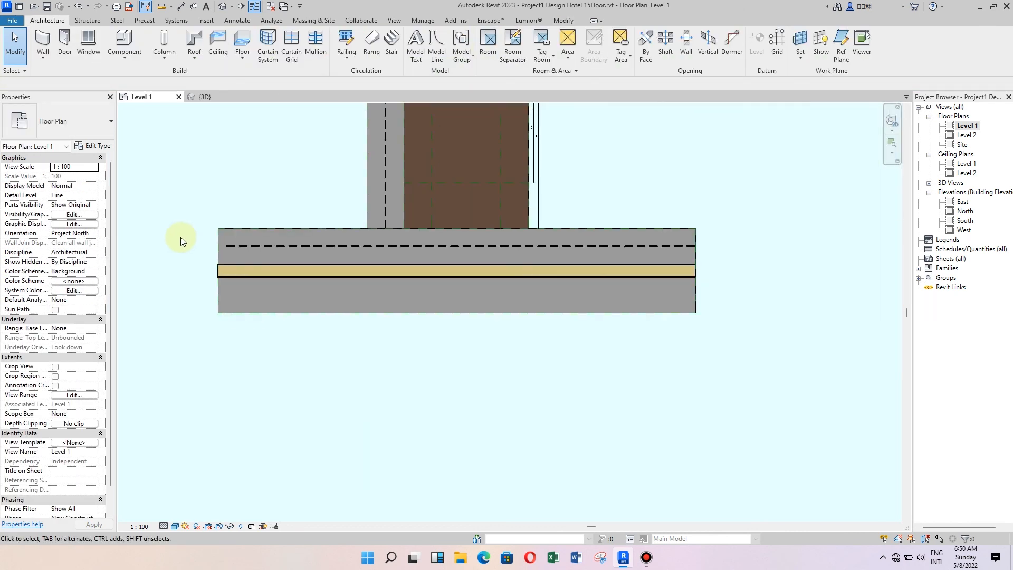
- Mirror the northern carriageway's whole row of dashes as a copy onto the southern carriageway, using a horizontal axis drawn from the median's midpoint
scroll(304, 306, "up", 1)
scroll(277, 353, "down", 3)
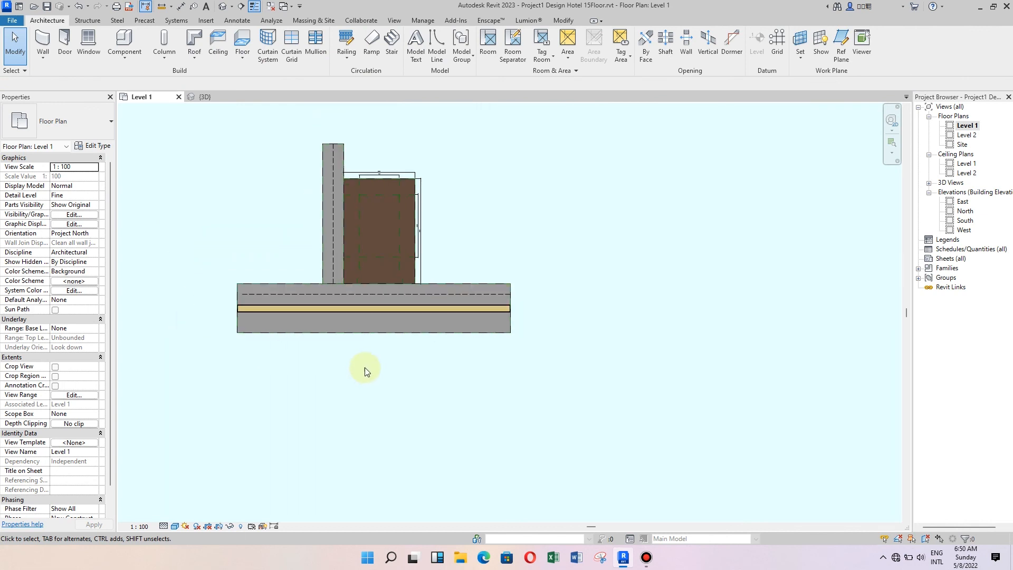
scroll(275, 299, "up", 4)
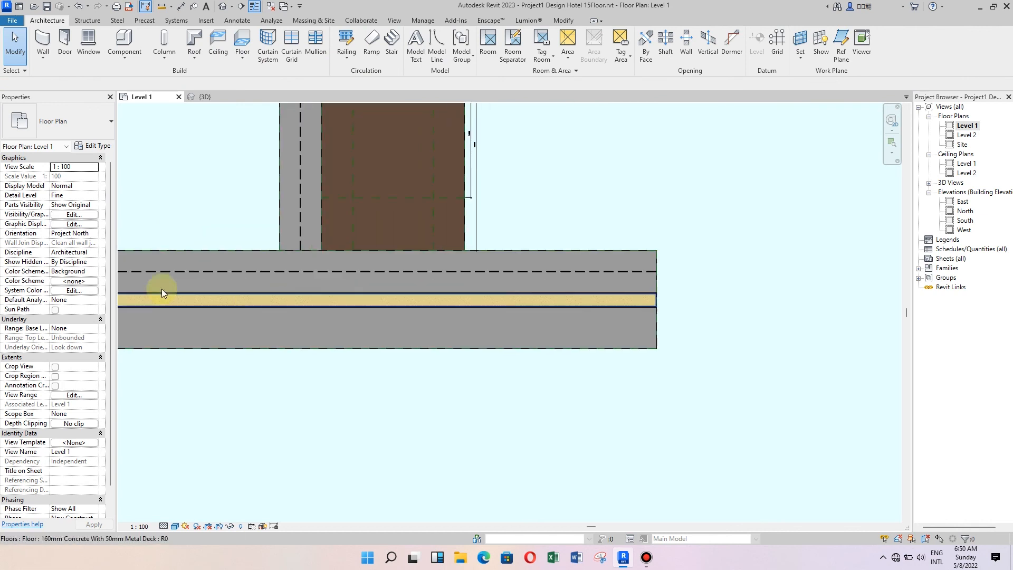
scroll(138, 268, "up", 1)
mouse_move(141, 262)
left_mouse_down()
mouse_move(180, 281)
mouse_move(696, 282)
left_mouse_up()
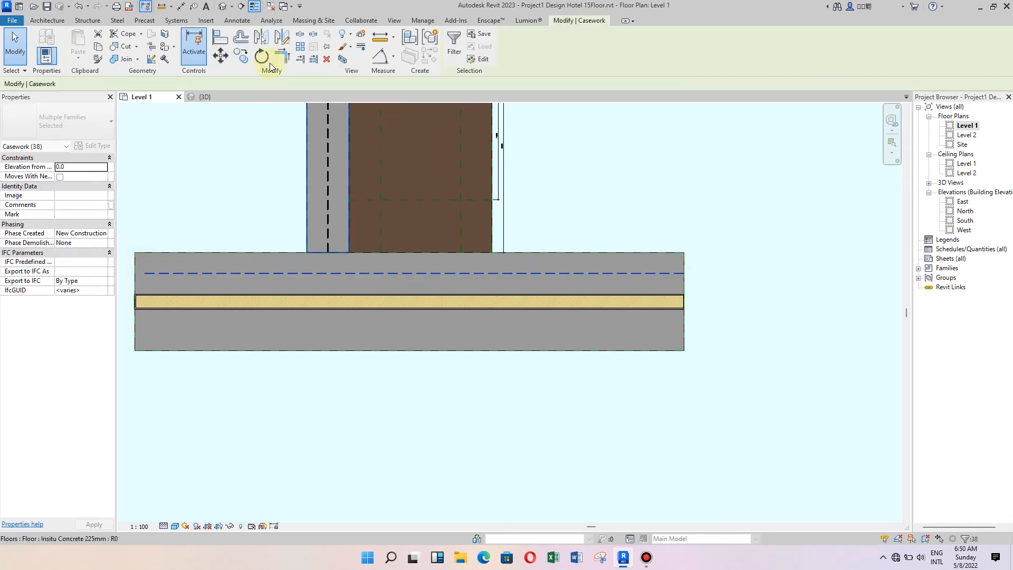
left_click(282, 37)
scroll(719, 327, "up", 2)
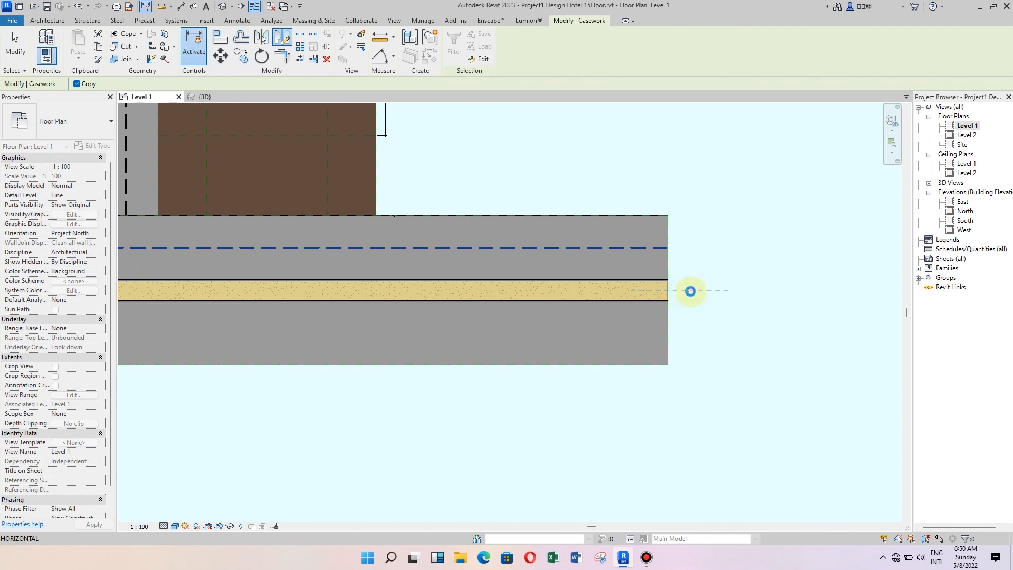
left_click(709, 291)
key("Escape")
scroll(670, 335, "down", 2)
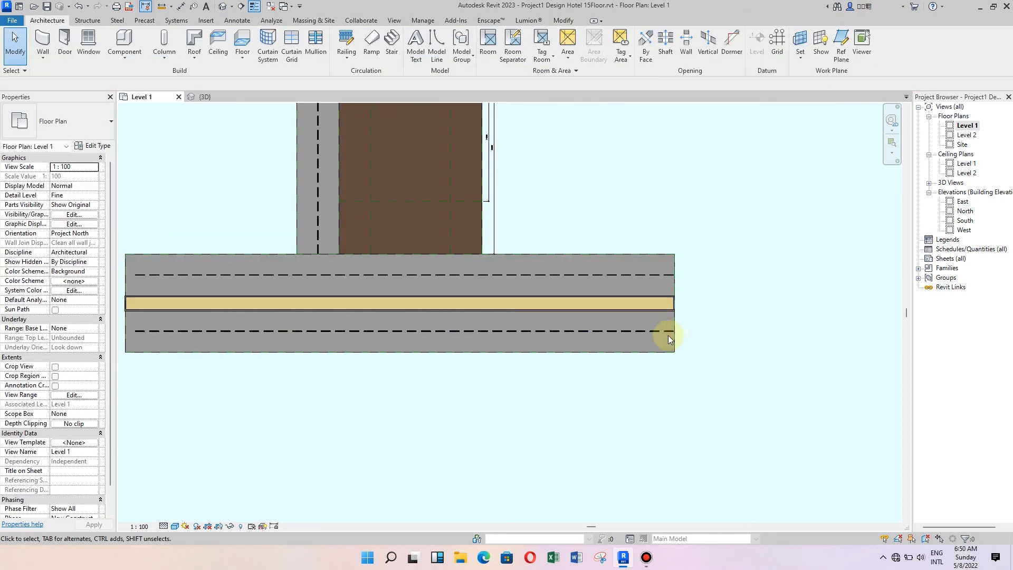
- Save the hotel project with both main road centrelines in place
scroll(278, 413, "down", 2)
scroll(292, 287, "up", 1)
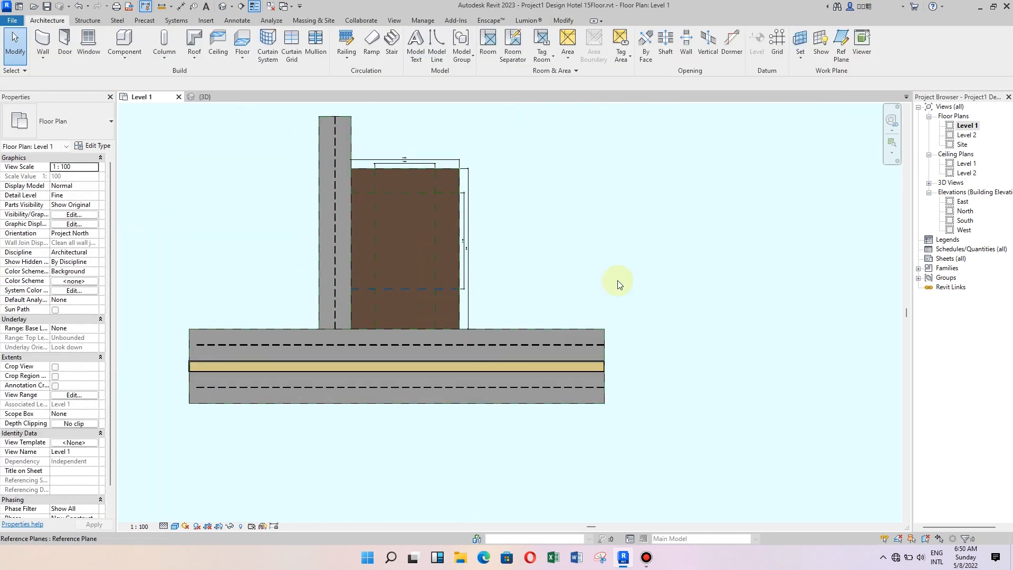
scroll(617, 283, "down", 1)
scroll(380, 277, "up", 1)
scroll(443, 280, "up", 1)
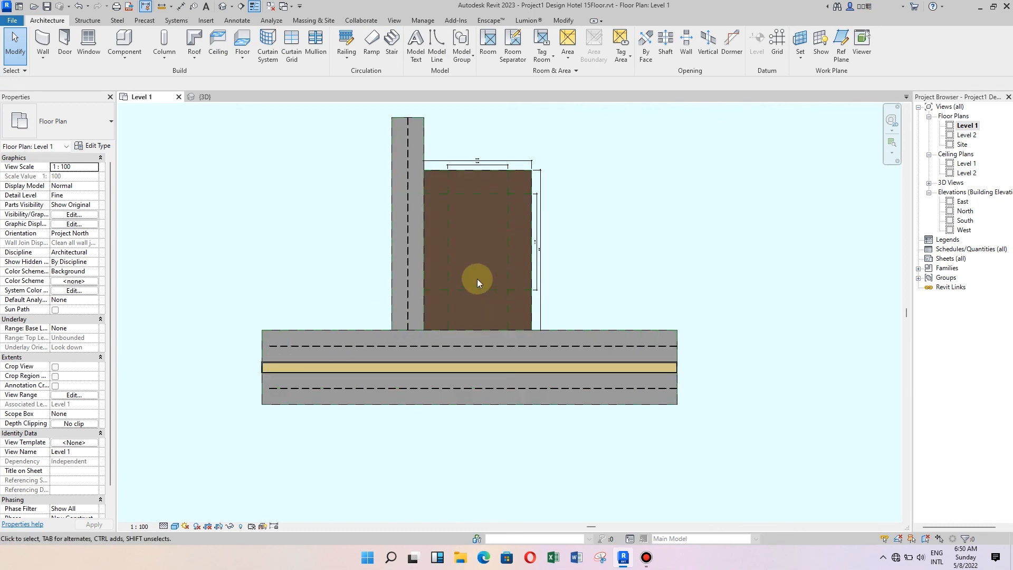
scroll(502, 206, "up", 1)
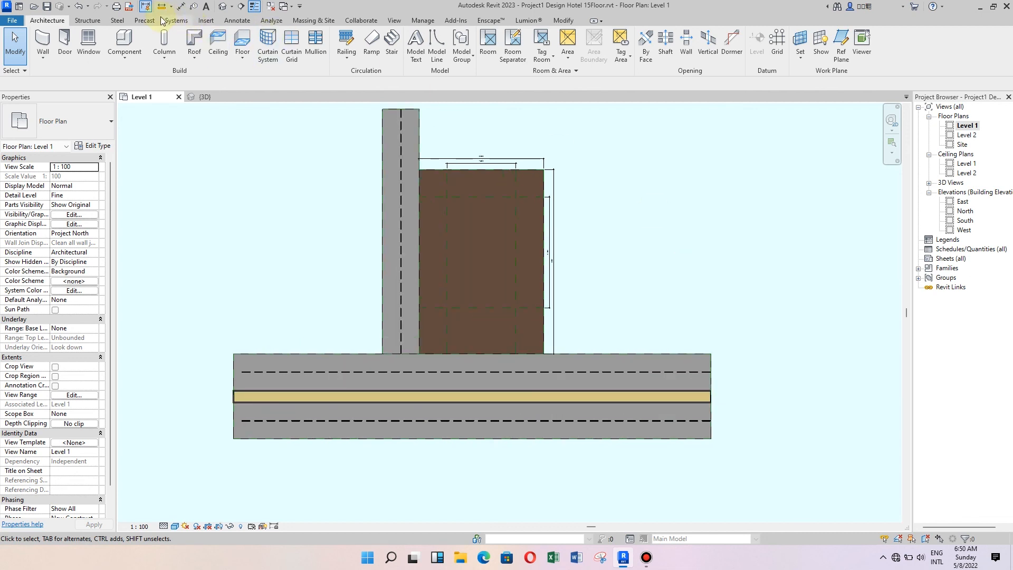
left_click(48, 8)
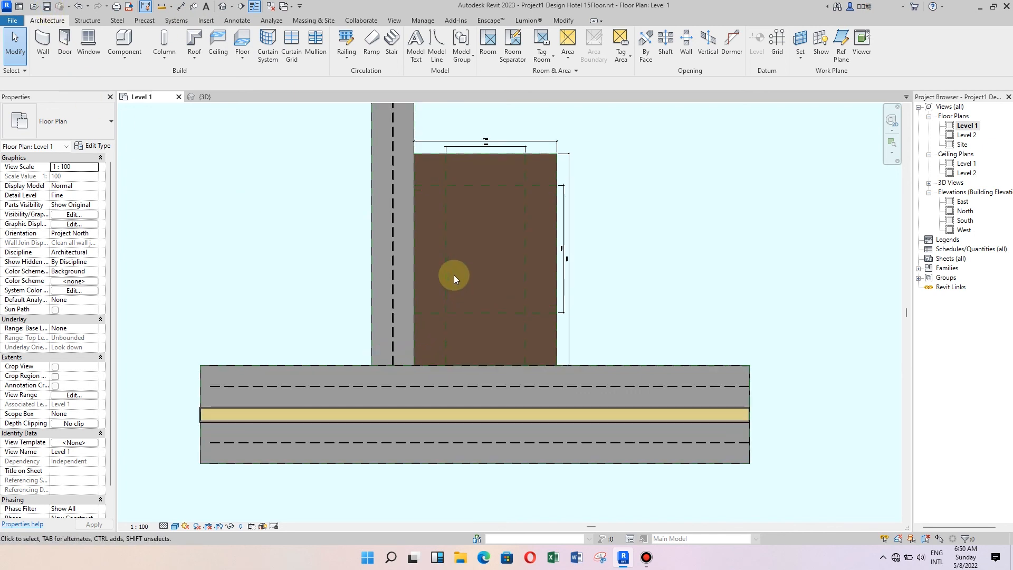
scroll(601, 334, "down", 1)
scroll(587, 291, "up", 1)
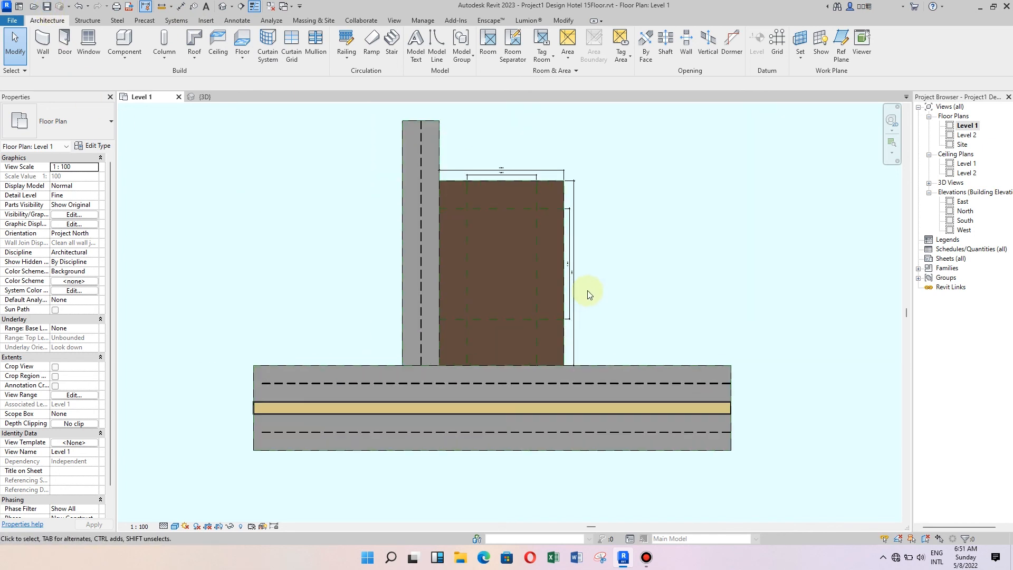
scroll(587, 290, "up", 1)
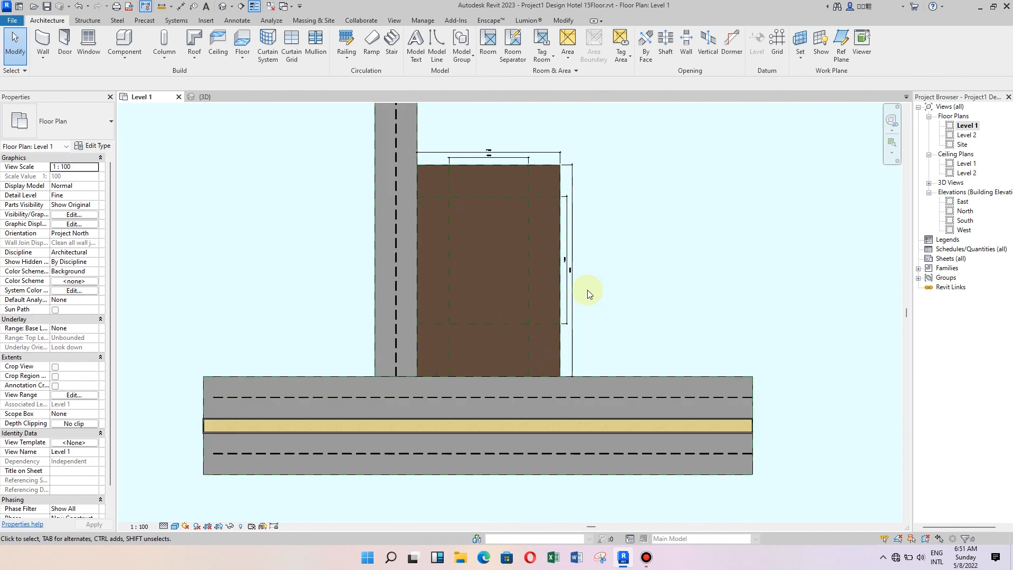
scroll(588, 290, "down", 1)
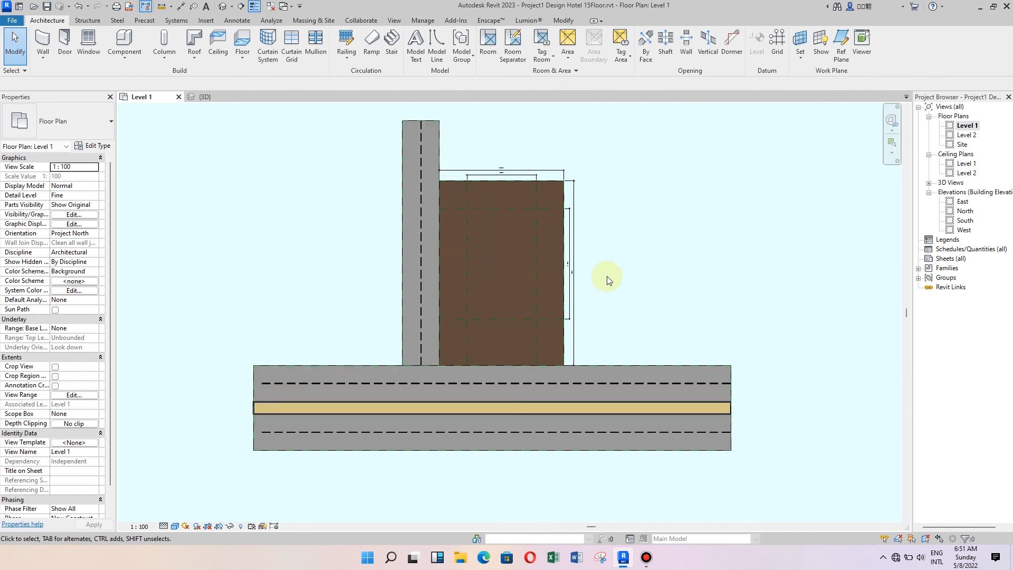